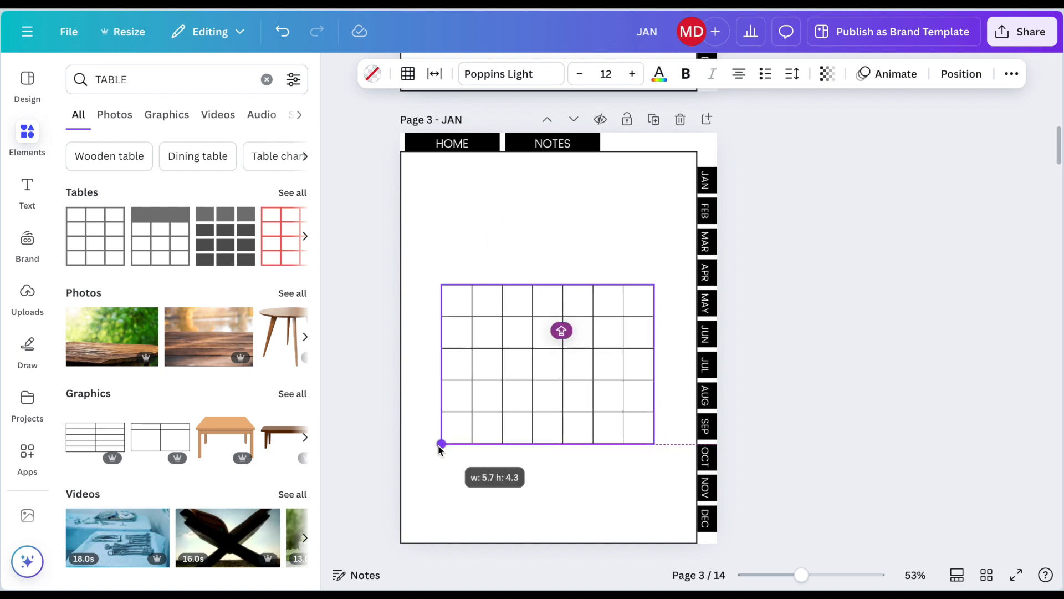
Step: Enlarge the seven-column table on the JAN page and position it in the middle of the page with small side margins
{"action": "left_click_drag", "start_coordinate": [439, 448], "coordinate": [361, 525]}
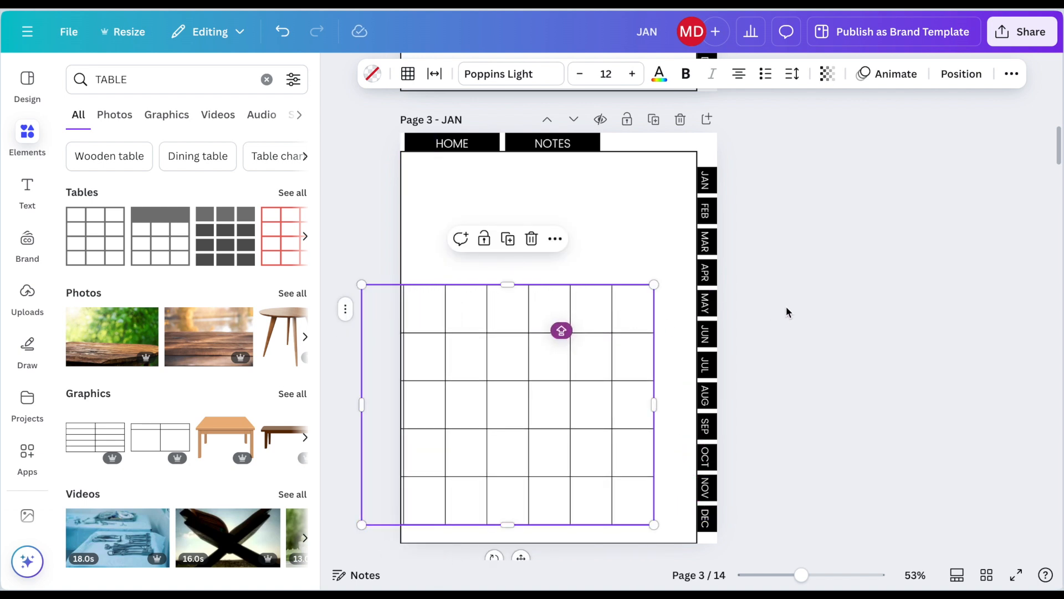
{"action": "left_click_drag", "start_coordinate": [582, 359], "coordinate": [611, 296]}
{"action": "left_click", "coordinate": [397, 461]}
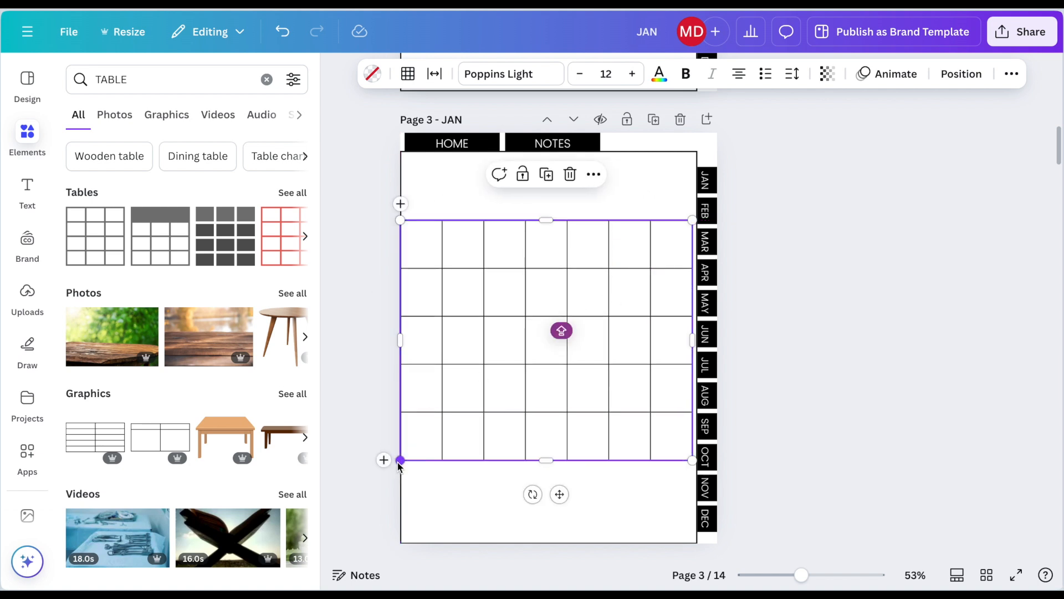
{"action": "left_click_drag", "start_coordinate": [401, 464], "coordinate": [418, 425]}
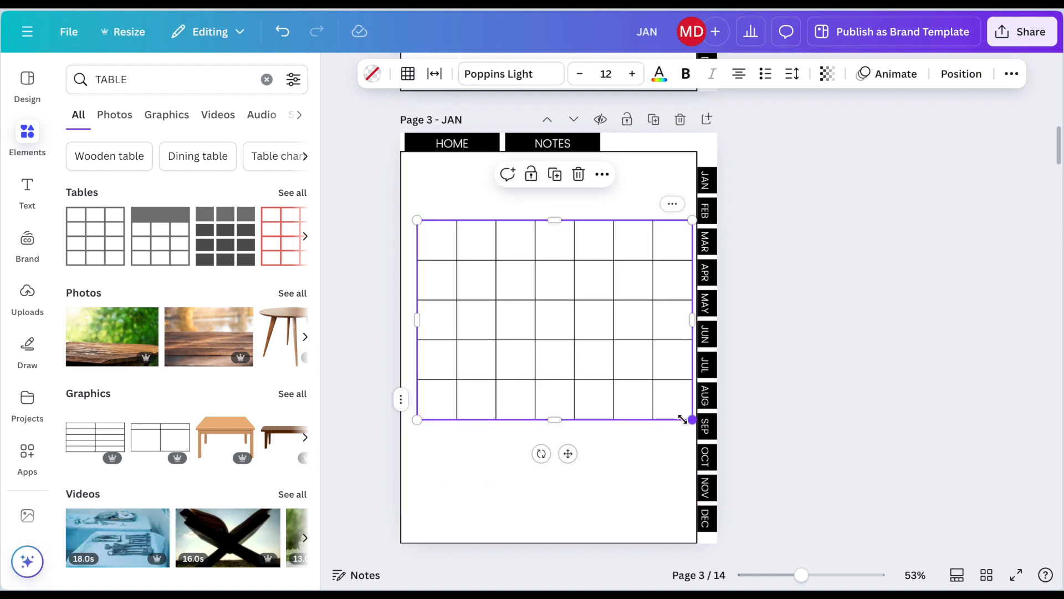
{"action": "left_click_drag", "start_coordinate": [683, 419], "coordinate": [681, 420]}
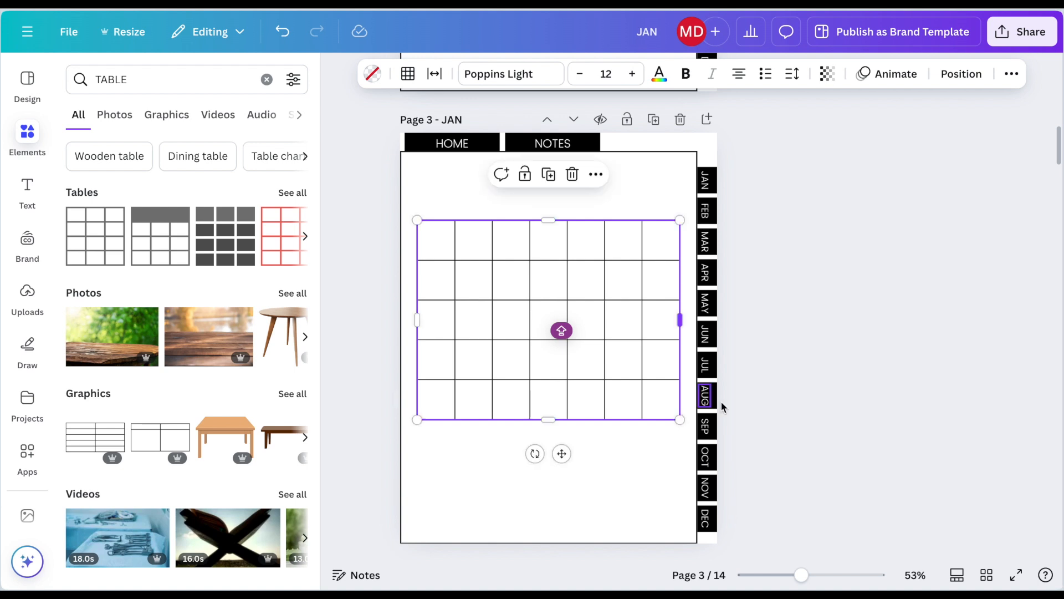
{"action": "left_click", "coordinate": [781, 361]}
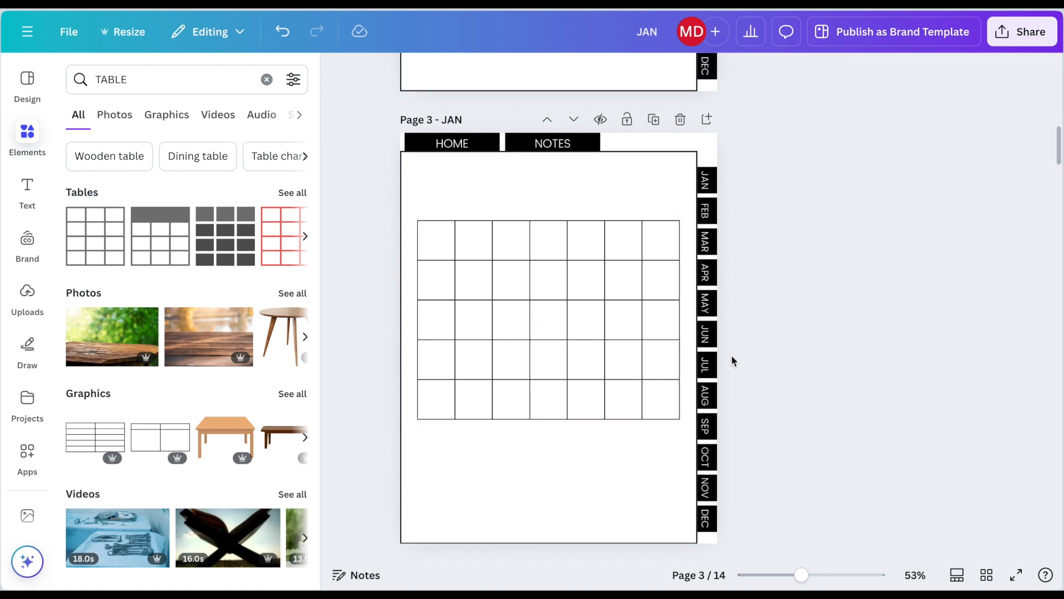
Step: Add a body text label reading MONDAY and place it above the calendar table's first column
{"action": "left_click", "coordinate": [27, 187]}
{"action": "left_click", "coordinate": [210, 273]}
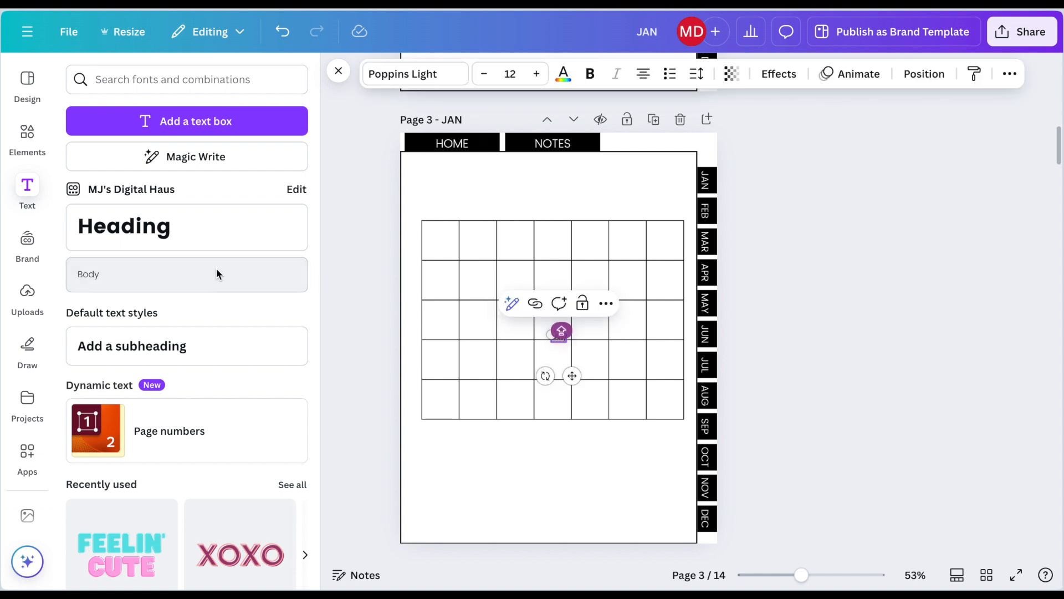
{"action": "scroll", "coordinate": [554, 414], "scroll_direction": "up", "scroll_amount": 3}
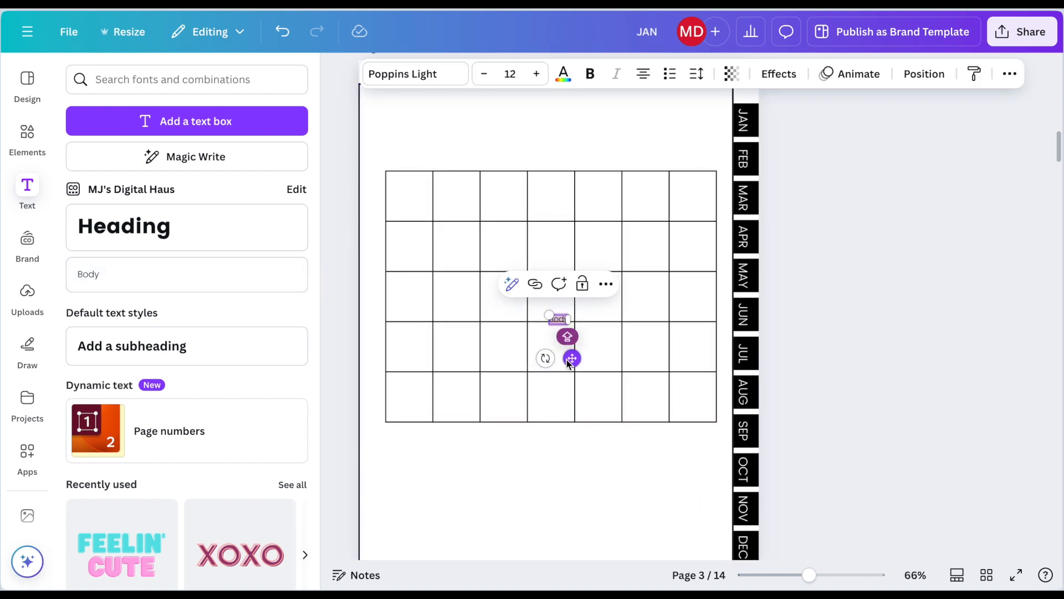
{"action": "left_click_drag", "start_coordinate": [572, 358], "coordinate": [416, 204]}
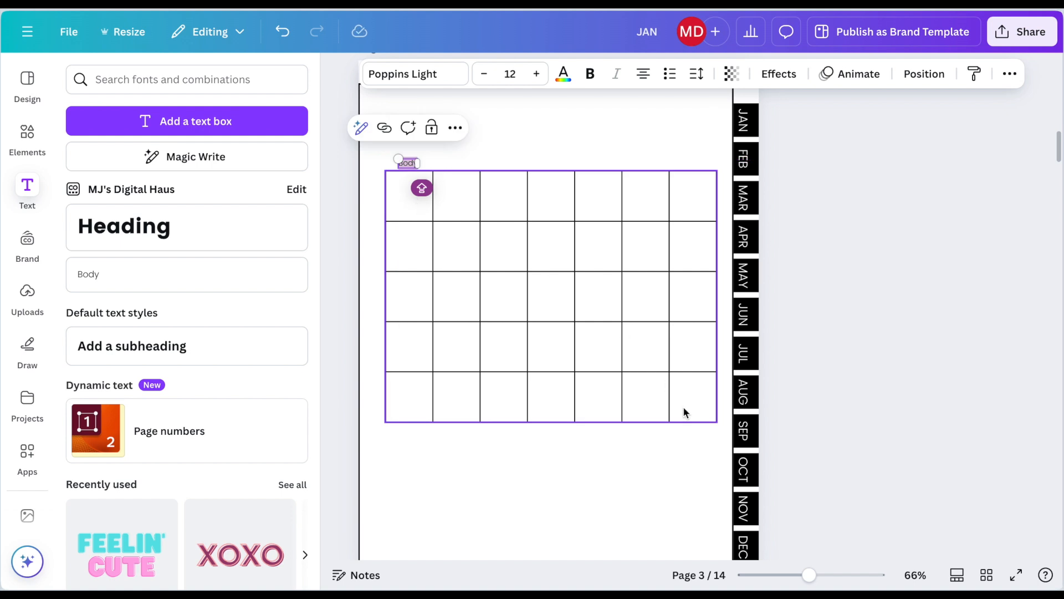
{"action": "left_click_drag", "start_coordinate": [805, 571], "coordinate": [819, 574]}
{"action": "scroll", "coordinate": [647, 434], "scroll_direction": "up", "scroll_amount": 1}
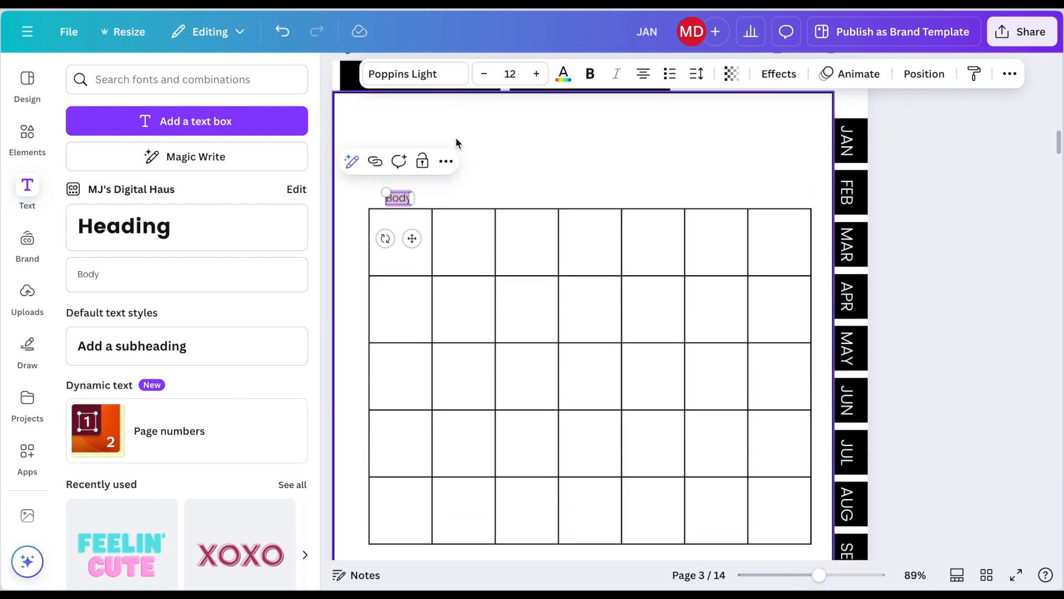
{"action": "type", "text": "MONDAY"}
{"action": "left_click", "coordinate": [426, 223]}
Step: Duplicate the MONDAY label, place the copy above the second column and change its text to TUESDAY
{"action": "left_click", "coordinate": [410, 202]}
{"action": "key", "text": "super+d"}
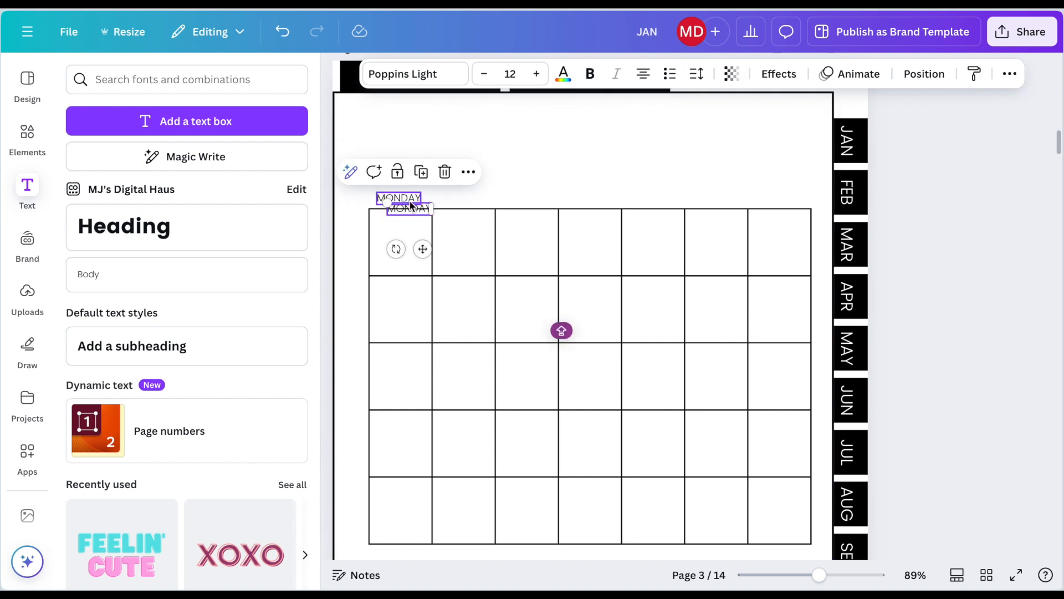
{"action": "left_click_drag", "start_coordinate": [410, 205], "coordinate": [463, 195]}
{"action": "double_click", "coordinate": [463, 198]}
{"action": "type", "text": "TUES"}
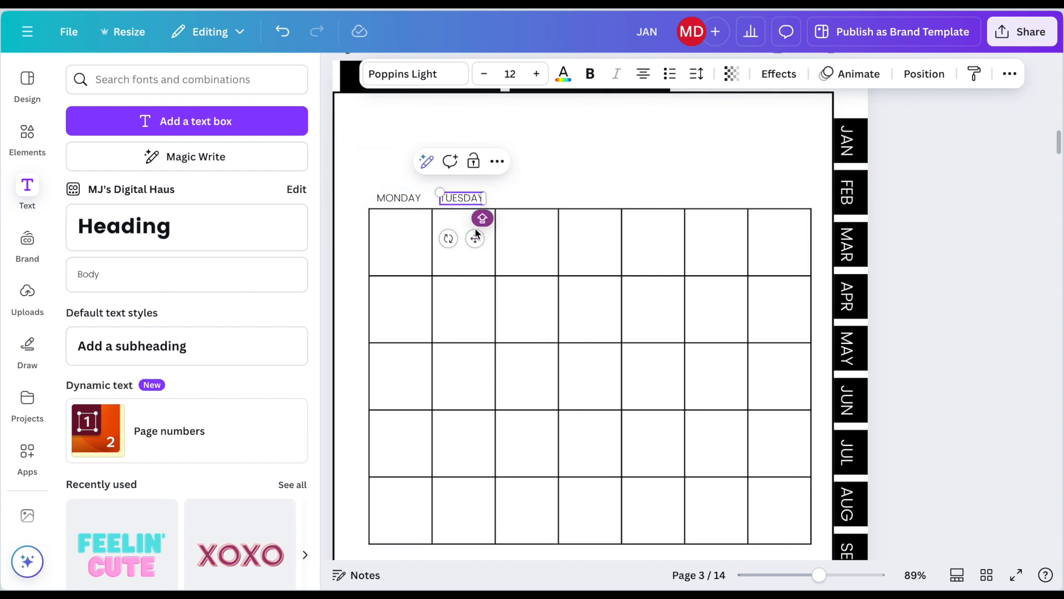
Step: Duplicate the TUESDAY label above the third column, change the text to WEDNESDAY and reduce its font size slightly
{"action": "key", "text": "super+d"}
{"action": "left_click_drag", "start_coordinate": [485, 247], "coordinate": [540, 244]}
{"action": "key", "text": "Return"}
{"action": "type", "text": "WEDNESDAY"}
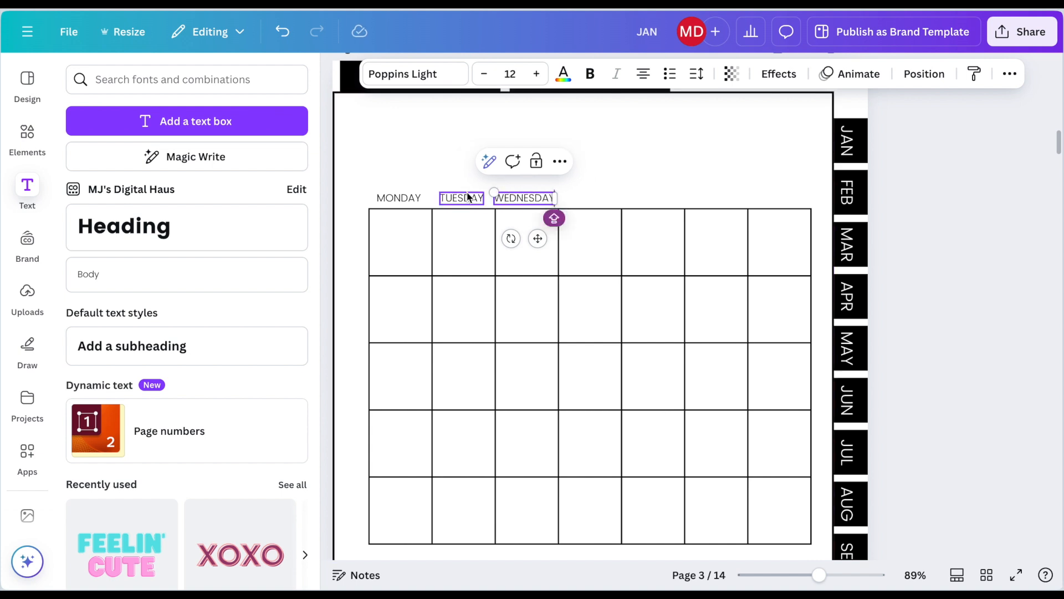
{"action": "double_click", "coordinate": [533, 197]}
{"action": "left_click", "coordinate": [484, 74]}
{"action": "left_click", "coordinate": [470, 167]}
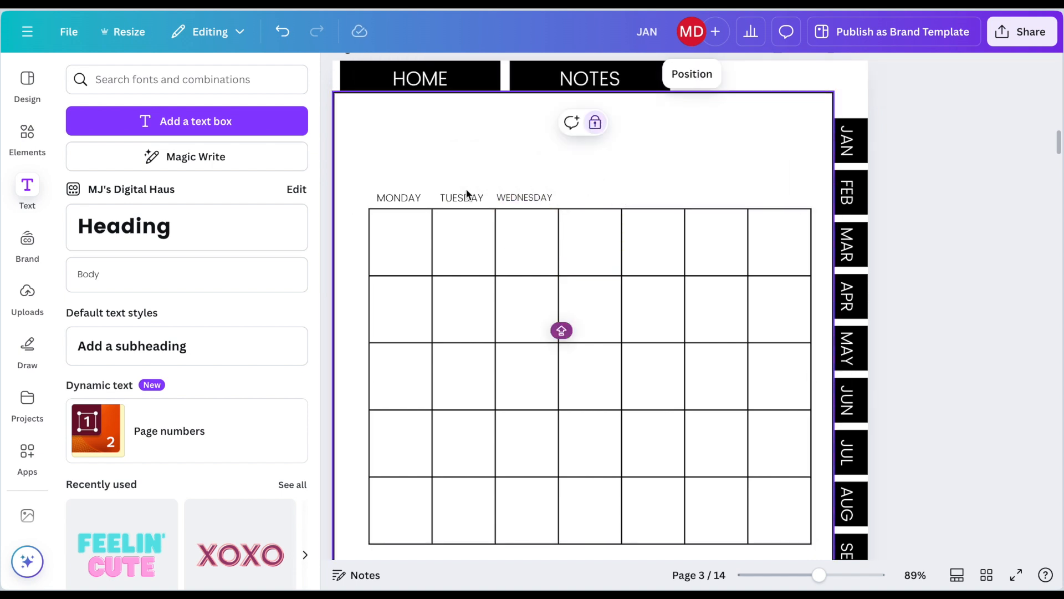
Step: Duplicate the TUESDAY label, place the copy above the fourth column and change its text to THURSDAY
{"action": "left_click", "coordinate": [468, 197]}
{"action": "key", "text": "super+d"}
{"action": "left_click_drag", "start_coordinate": [485, 249], "coordinate": [603, 238]}
{"action": "key", "text": "Return"}
{"action": "type", "text": "THURSDAY"}
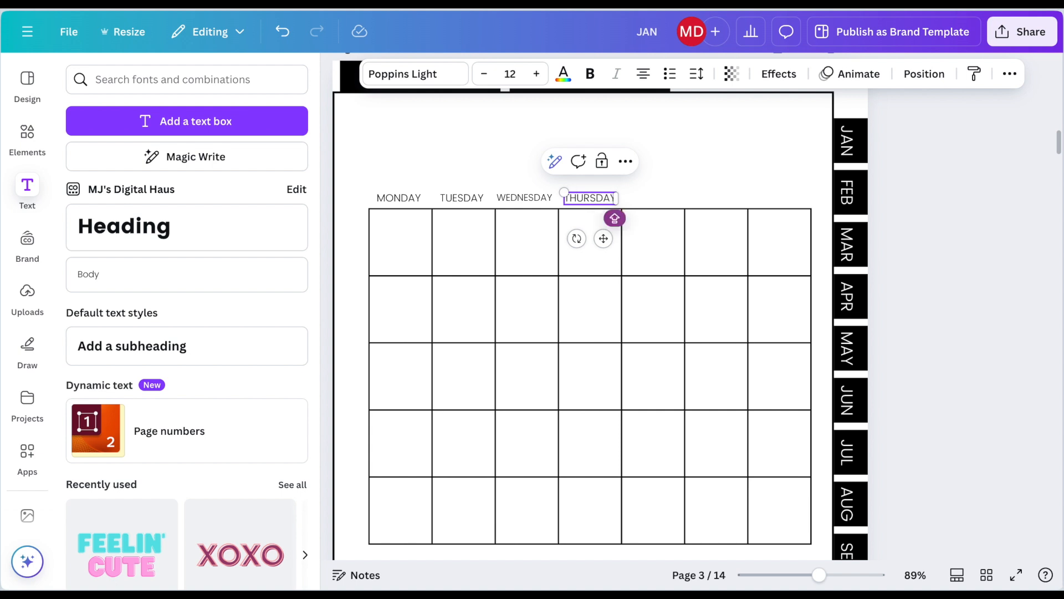
{"action": "left_click", "coordinate": [632, 184]}
Step: Duplicate the THURSDAY label for the fifth column and change the copy's text to FRIDAY
{"action": "left_click", "coordinate": [594, 200]}
{"action": "key", "text": "super+d"}
{"action": "key", "text": "Return"}
{"action": "type", "text": "FRIDAY"}
{"action": "left_click_drag", "start_coordinate": [613, 248], "coordinate": [797, 240]}
{"action": "left_click", "coordinate": [680, 186]}
Step: Duplicate the weekday label twice more for the last two columns, with the texts SATURDAY and SUNDAY
{"action": "left_click", "coordinate": [650, 198]}
{"action": "key", "text": "super+d"}
{"action": "key", "text": "Return"}
{"action": "type", "text": "SATURDAY"}
{"action": "key", "text": "super+d"}
{"action": "key", "text": "Return"}
{"action": "type", "text": "SUNDAY"}
Step: Add a heading reading JANUARY and place it above the weekday labels, over the calendar's first columns
{"action": "scroll", "coordinate": [609, 277], "scroll_direction": "up", "scroll_amount": 1}
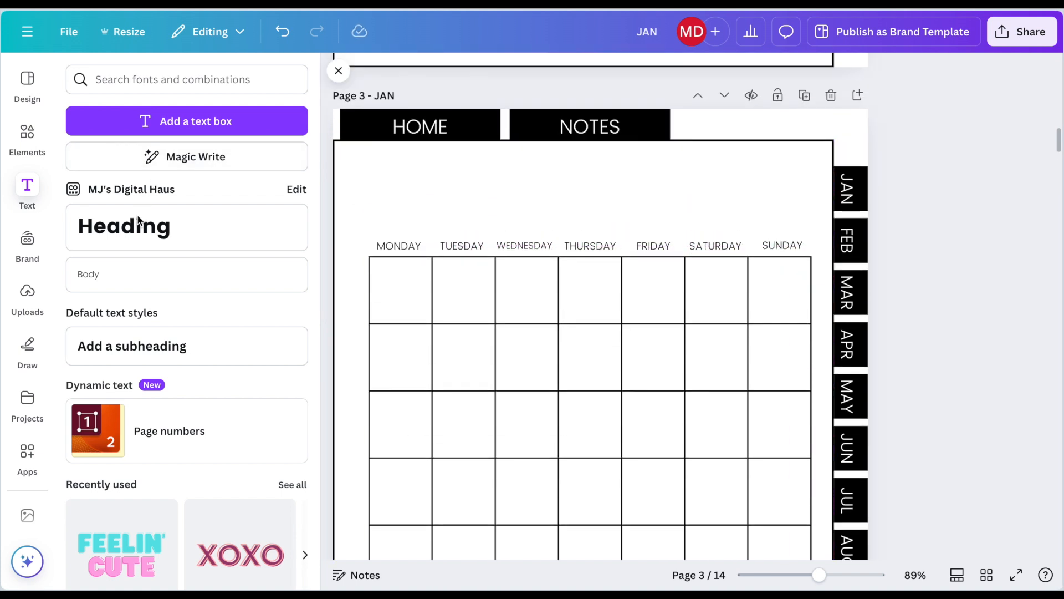
{"action": "left_click", "coordinate": [223, 216]}
{"action": "type", "text": "JANUARY"}
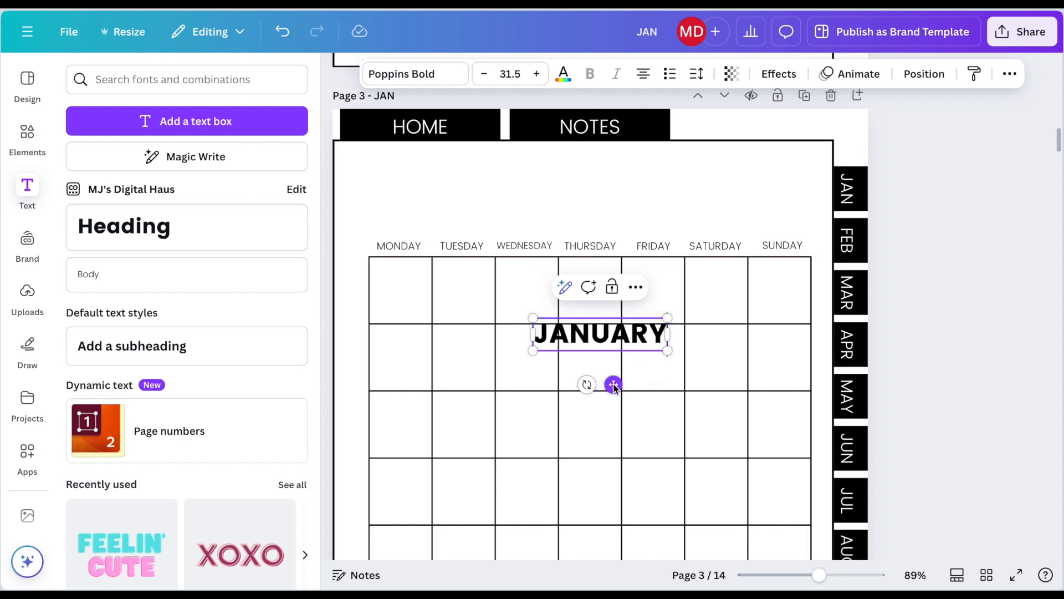
{"action": "left_click_drag", "start_coordinate": [613, 384], "coordinate": [448, 238]}
Step: Enlarge the JANUARY heading's font and shift it so it lines up with the calendar's first column
{"action": "double_click", "coordinate": [440, 192]}
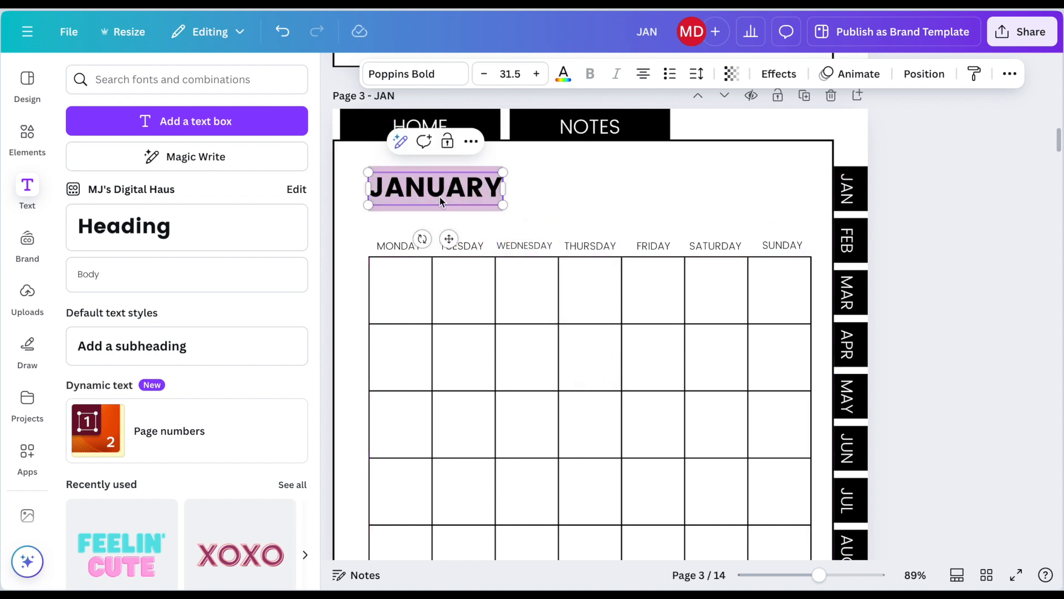
{"action": "left_click", "coordinate": [537, 74]}
{"action": "left_click", "coordinate": [537, 74]}
{"action": "left_click", "coordinate": [537, 74]}
{"action": "left_click", "coordinate": [537, 74]}
{"action": "left_click", "coordinate": [536, 73]}
{"action": "left_click", "coordinate": [536, 74]}
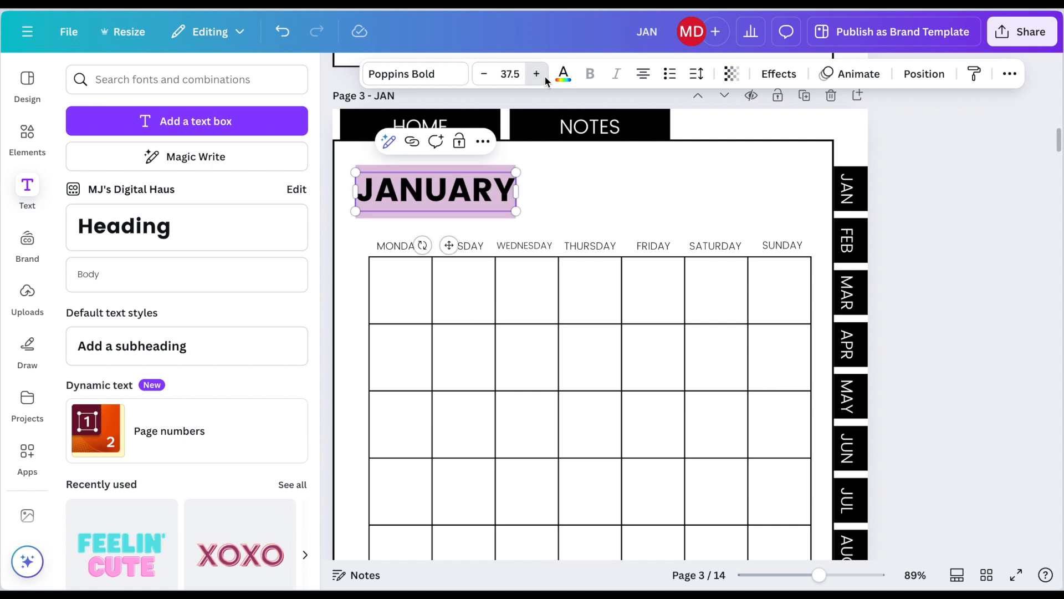
{"action": "left_click", "coordinate": [537, 74]}
{"action": "left_click_drag", "start_coordinate": [449, 246], "coordinate": [464, 247]}
{"action": "left_click", "coordinate": [583, 220]}
Step: Add a square shape below the calendar and widen it to end flush with the calendar's outer edge beneath SUNDAY
{"action": "scroll", "coordinate": [583, 220], "scroll_direction": "down", "scroll_amount": 5}
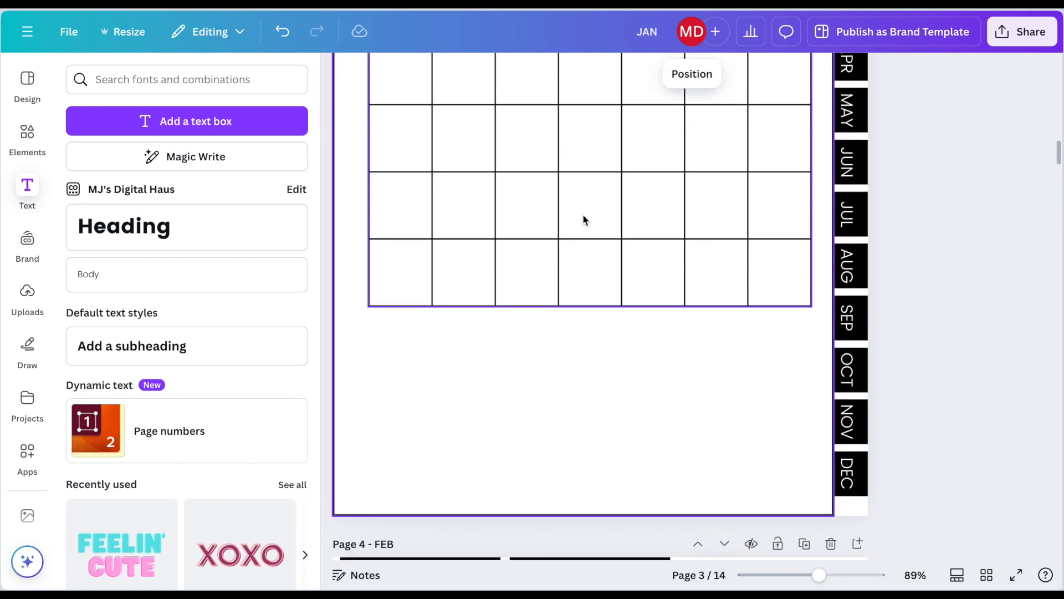
{"action": "left_click", "coordinate": [27, 138]}
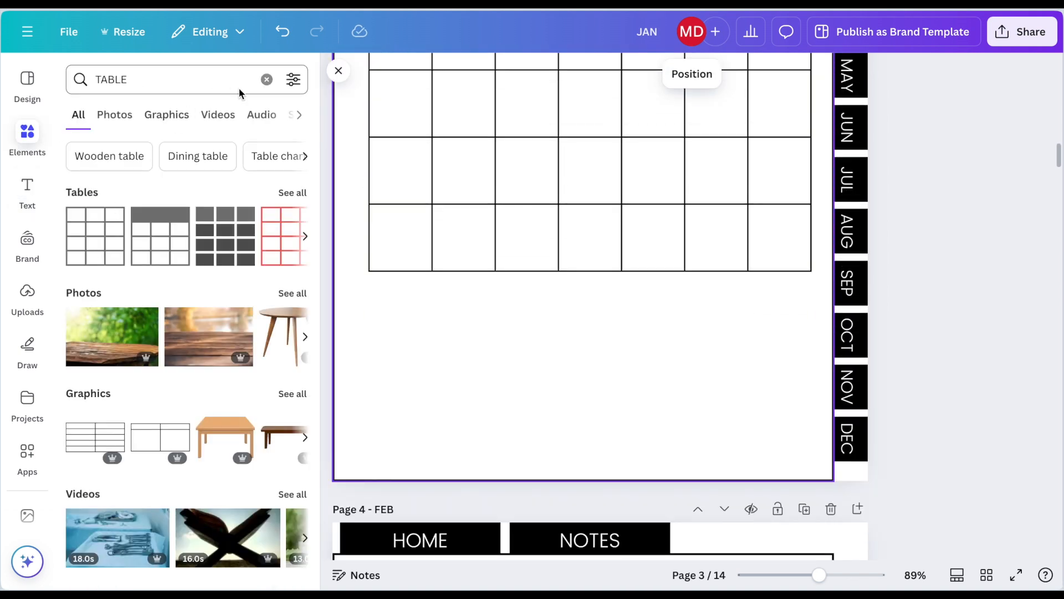
{"action": "left_click", "coordinate": [267, 79]}
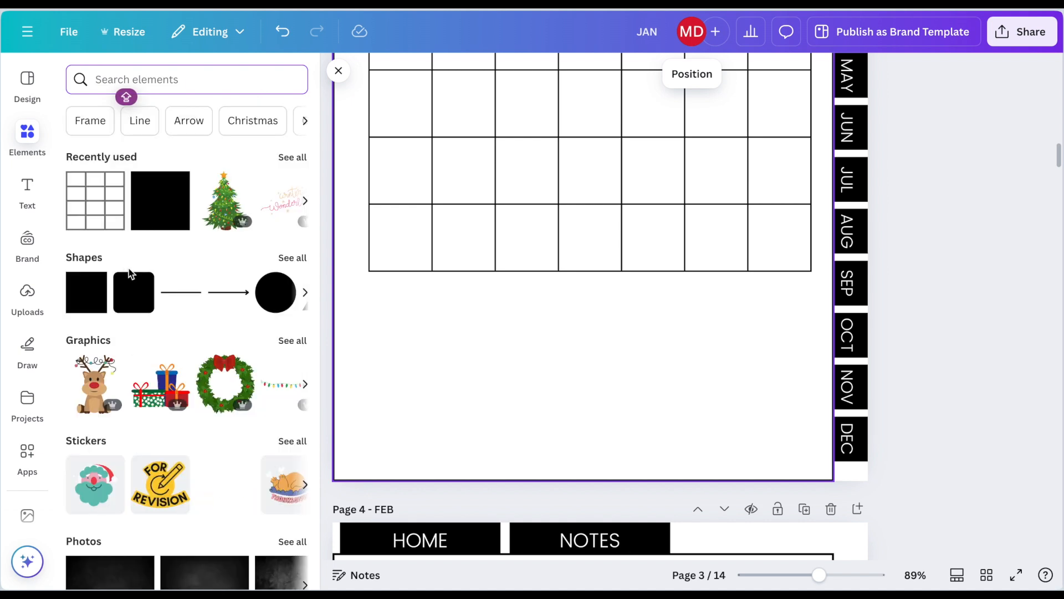
{"action": "left_click", "coordinate": [155, 222]}
{"action": "left_click_drag", "start_coordinate": [592, 164], "coordinate": [650, 388]}
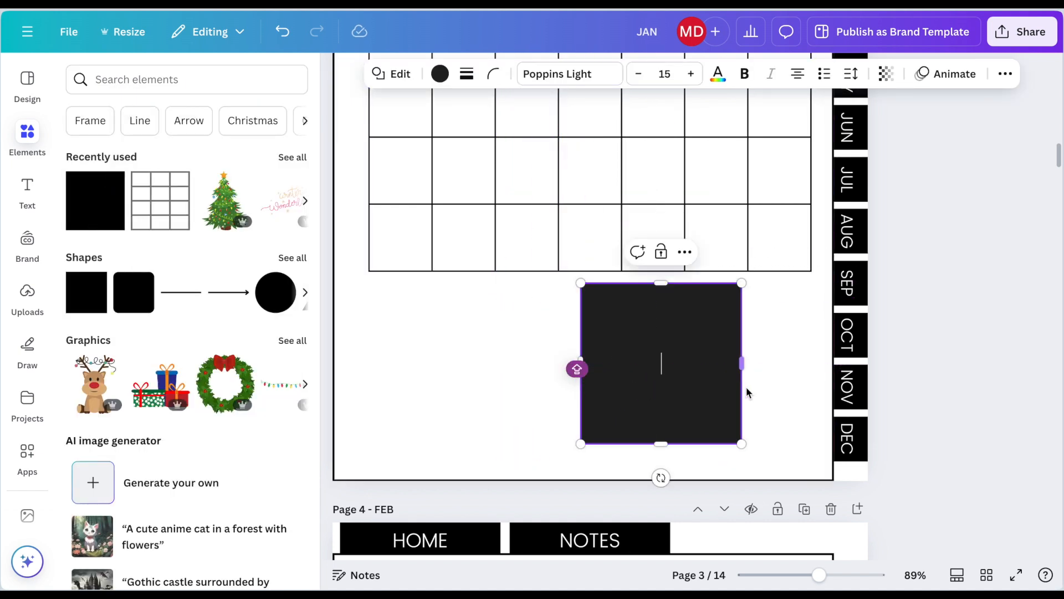
{"action": "left_click_drag", "start_coordinate": [743, 364], "coordinate": [813, 359]}
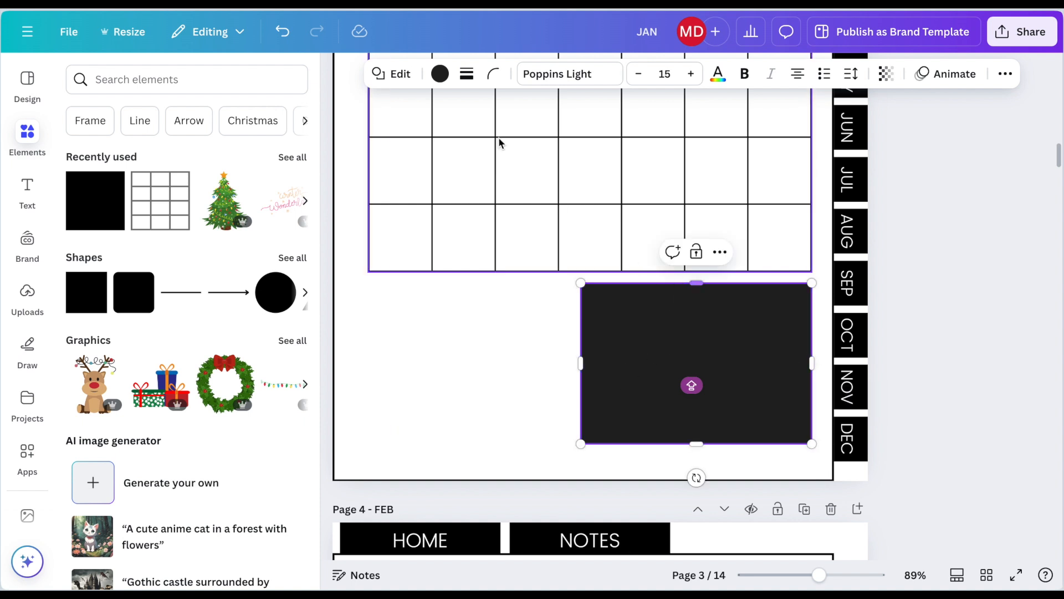
Step: Fill the rectangle below the calendar with white and give it a solid border of weight 1
{"action": "left_click", "coordinate": [440, 74]}
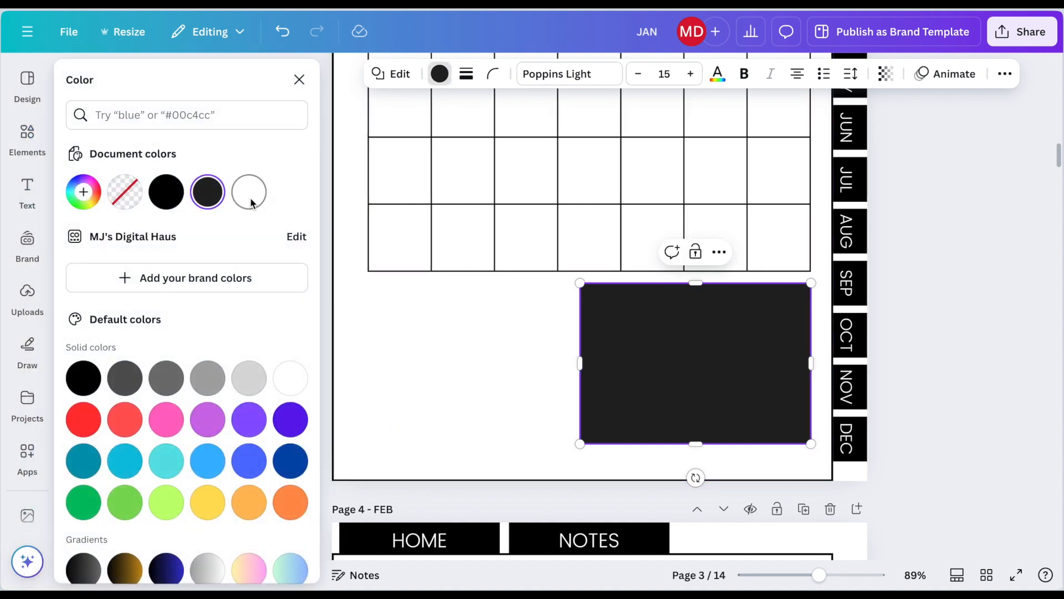
{"action": "left_click", "coordinate": [249, 192]}
{"action": "left_click", "coordinate": [466, 74]}
{"action": "left_click", "coordinate": [424, 117]}
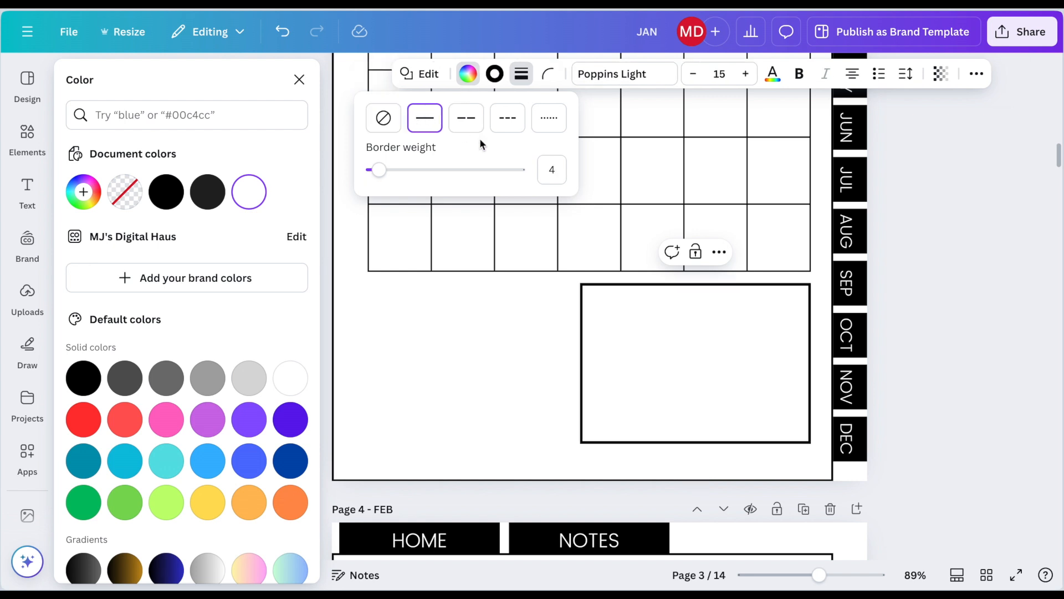
{"action": "left_click", "coordinate": [557, 171]}
{"action": "key", "text": "Return"}
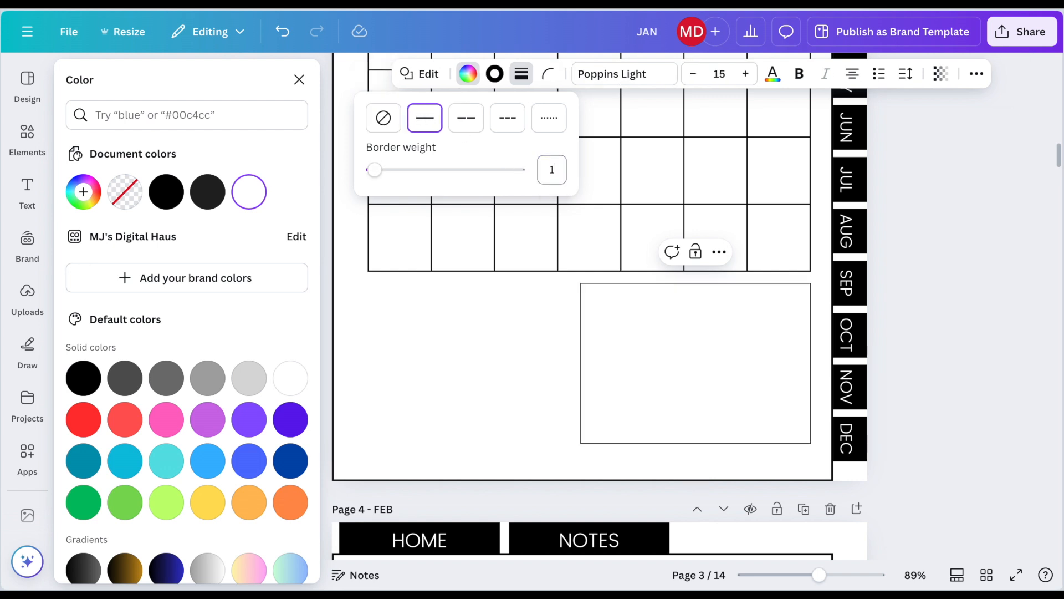
{"action": "left_click", "coordinate": [508, 370]}
{"action": "left_click", "coordinate": [507, 370]}
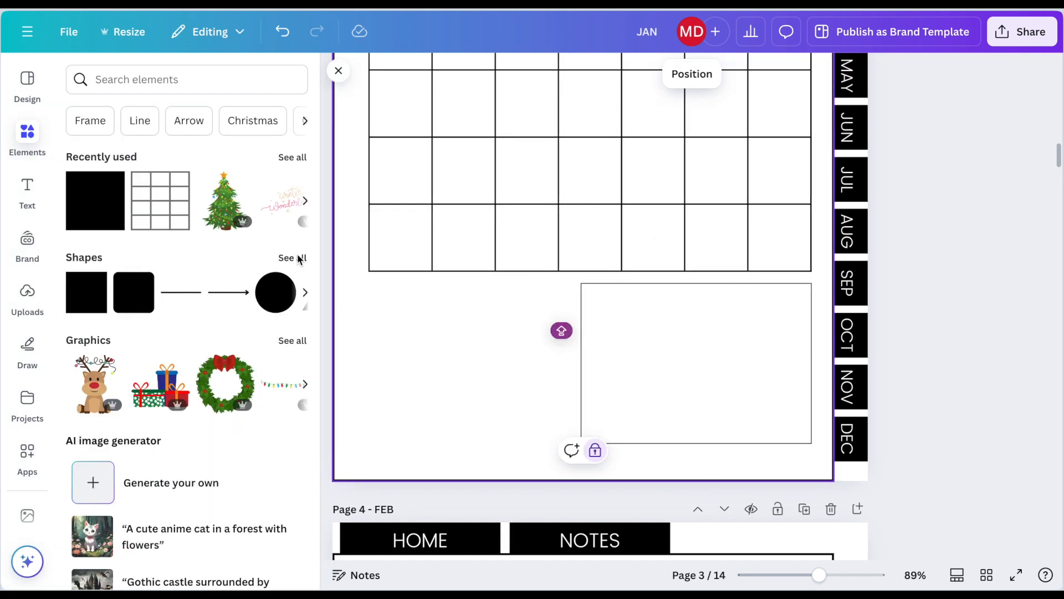
Step: Add a body text label reading TOP PRIORITIES and place it below the calendar beside the empty box
{"action": "scroll", "coordinate": [409, 285], "scroll_direction": "up", "scroll_amount": 1}
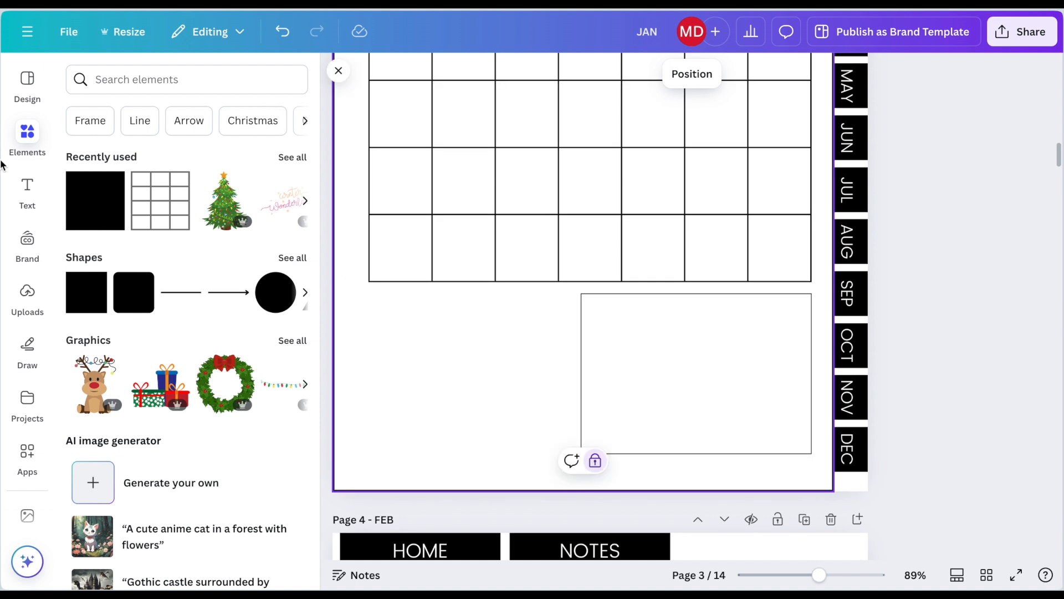
{"action": "left_click", "coordinate": [29, 191]}
{"action": "left_click", "coordinate": [194, 268]}
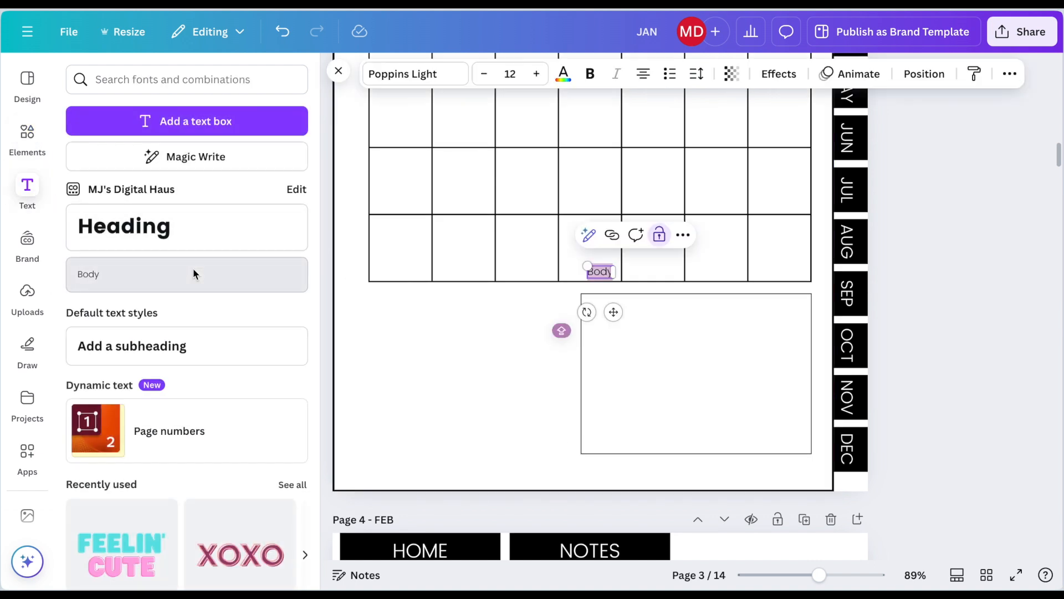
{"action": "type", "text": "OF"}
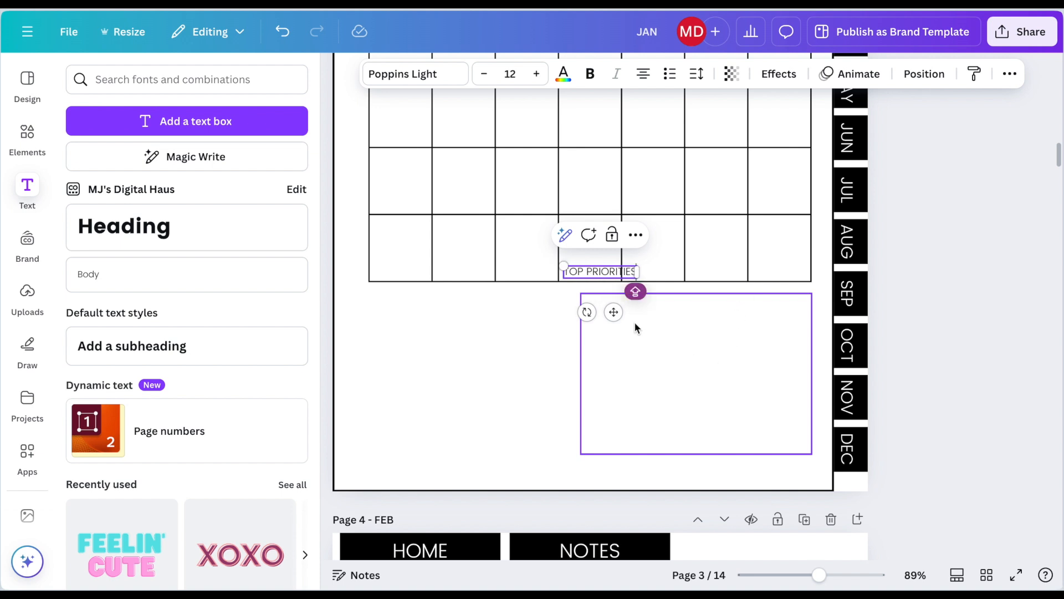
{"action": "left_click_drag", "start_coordinate": [613, 312], "coordinate": [467, 345]}
Step: Make the TOP PRIORITIES label bold and set its font size to 14
{"action": "double_click", "coordinate": [444, 309]}
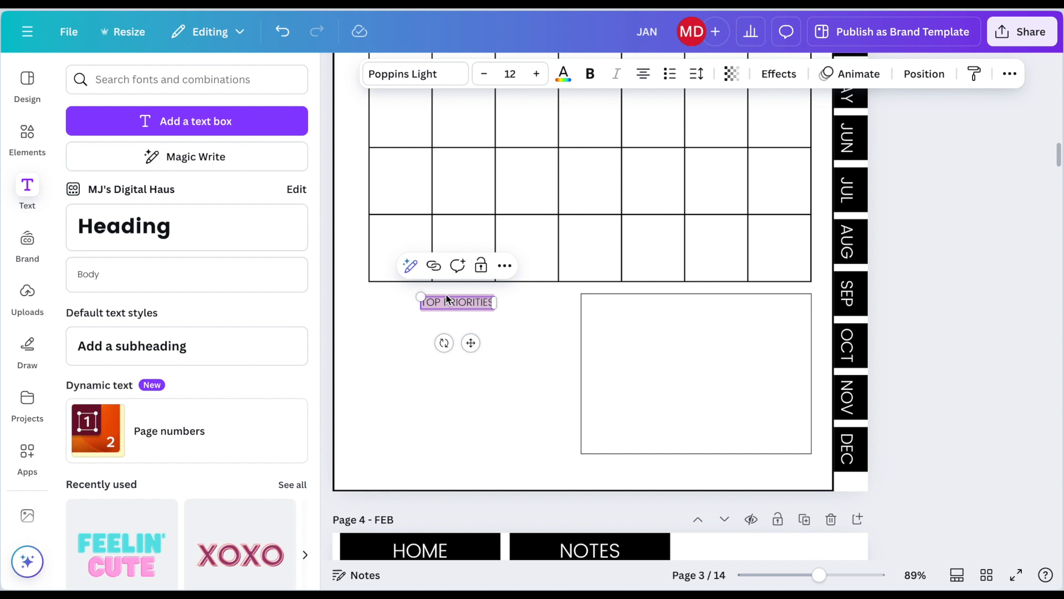
{"action": "left_click", "coordinate": [591, 76]}
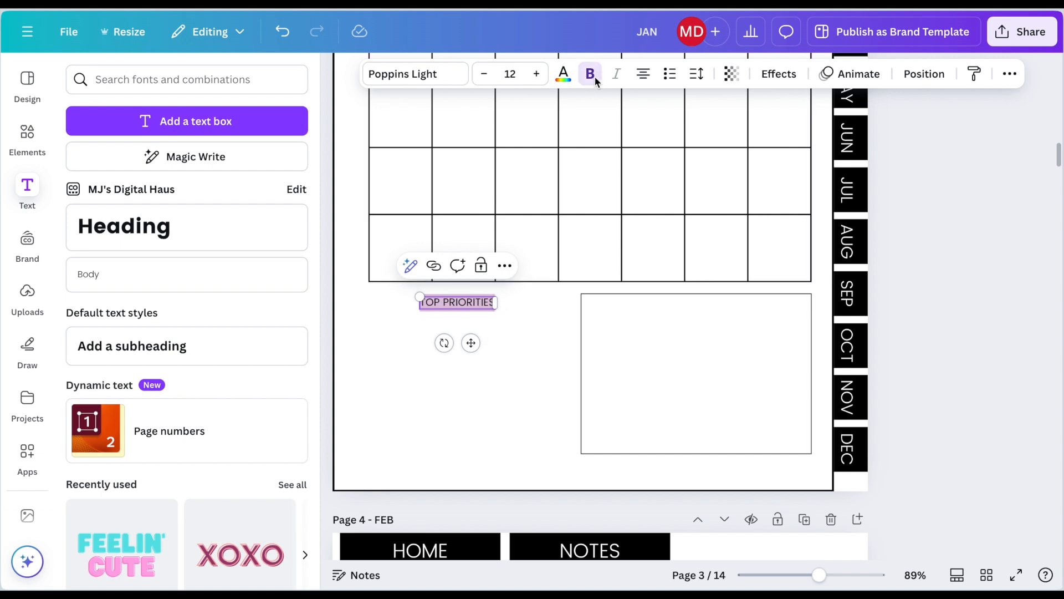
{"action": "left_click", "coordinate": [536, 74]}
{"action": "left_click", "coordinate": [537, 73]}
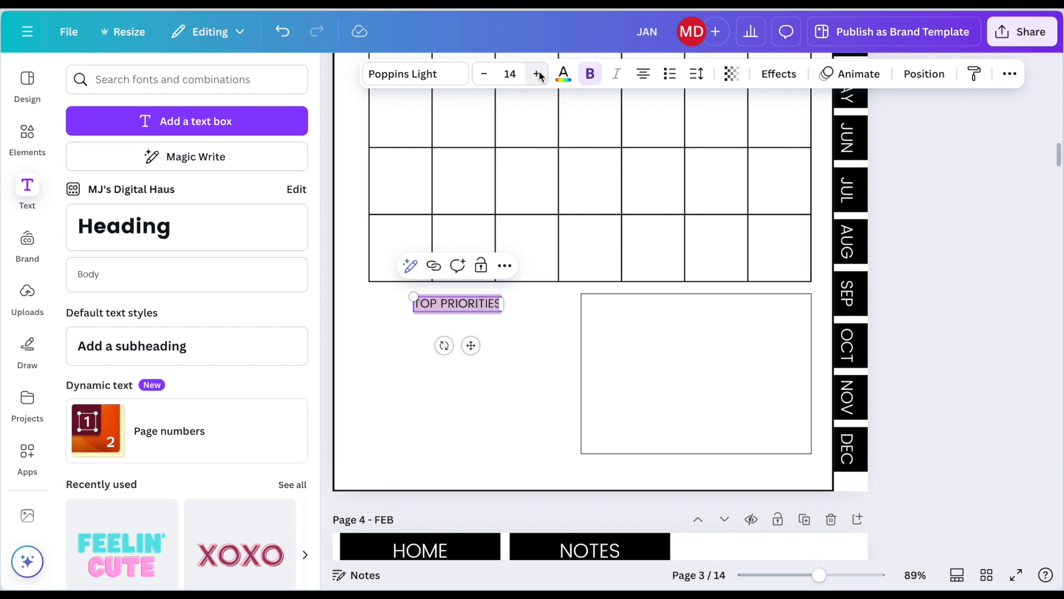
Step: Add a straight line beneath the TOP PRIORITIES label and extend it almost to the empty box
{"action": "left_click", "coordinate": [45, 140]}
{"action": "left_click", "coordinate": [190, 295]}
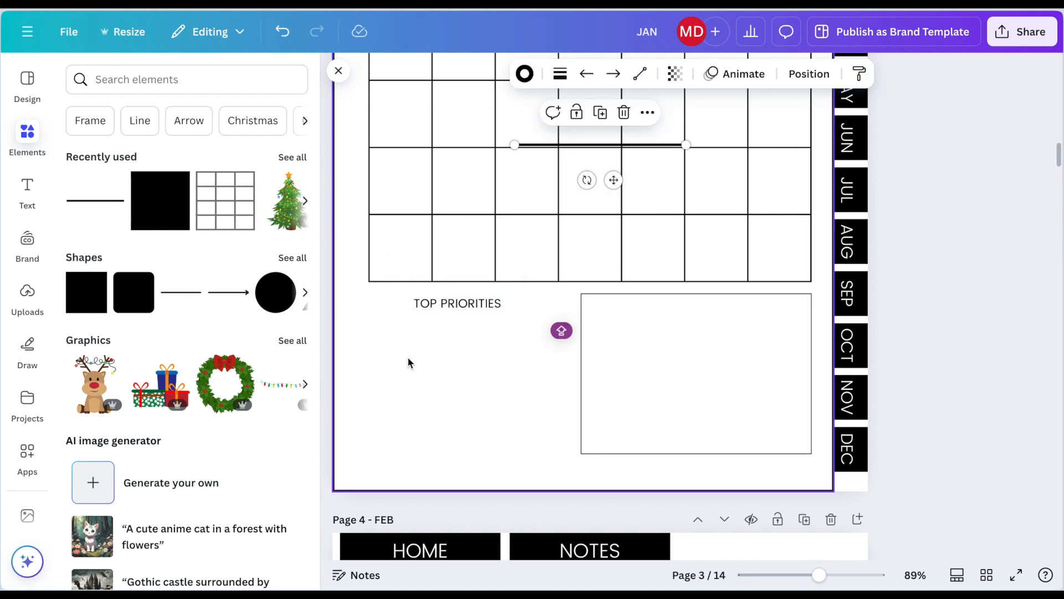
{"action": "left_click_drag", "start_coordinate": [613, 190], "coordinate": [455, 367]}
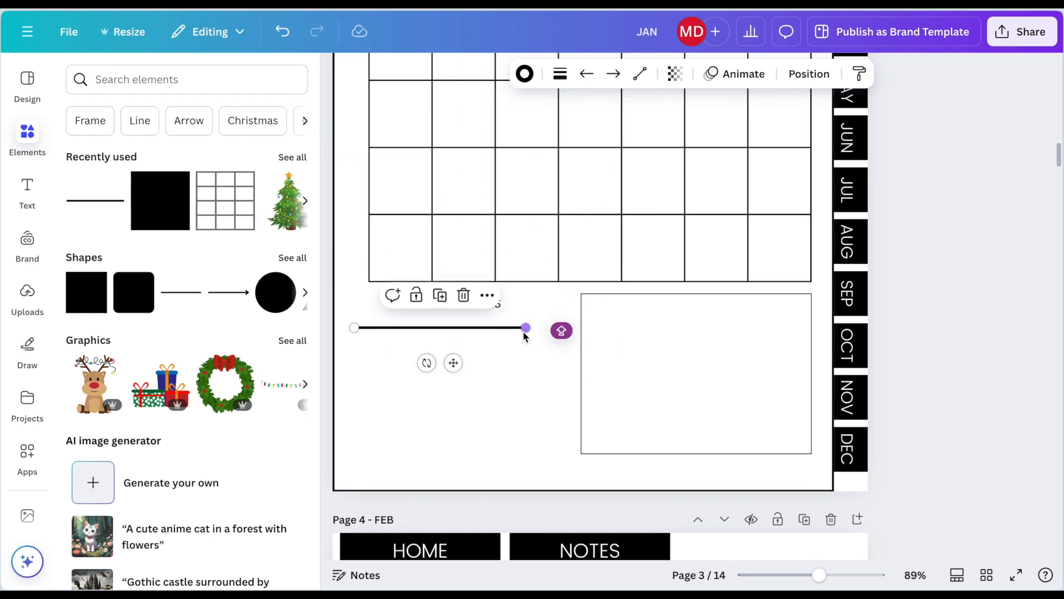
{"action": "left_click_drag", "start_coordinate": [526, 327], "coordinate": [557, 331]}
{"action": "left_click", "coordinate": [506, 403]}
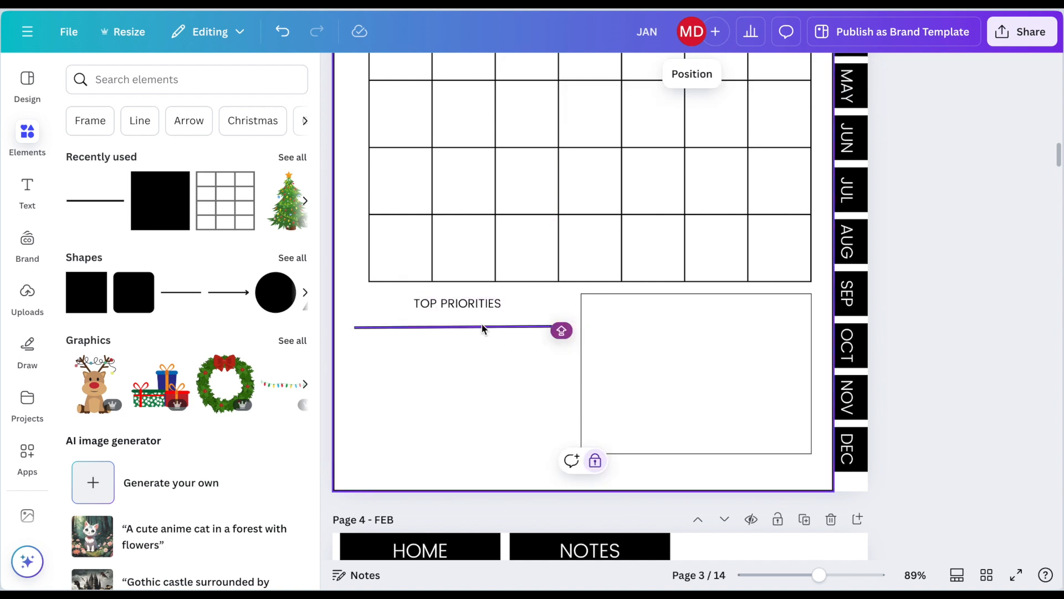
Step: Reposition the straight line beneath the TOP PRIORITIES label and set its weight to 1
{"action": "left_click_drag", "start_coordinate": [484, 327], "coordinate": [482, 398]}
{"action": "left_click_drag", "start_coordinate": [550, 397], "coordinate": [552, 399]}
{"action": "left_click", "coordinate": [499, 429]}
{"action": "left_click", "coordinate": [454, 398]}
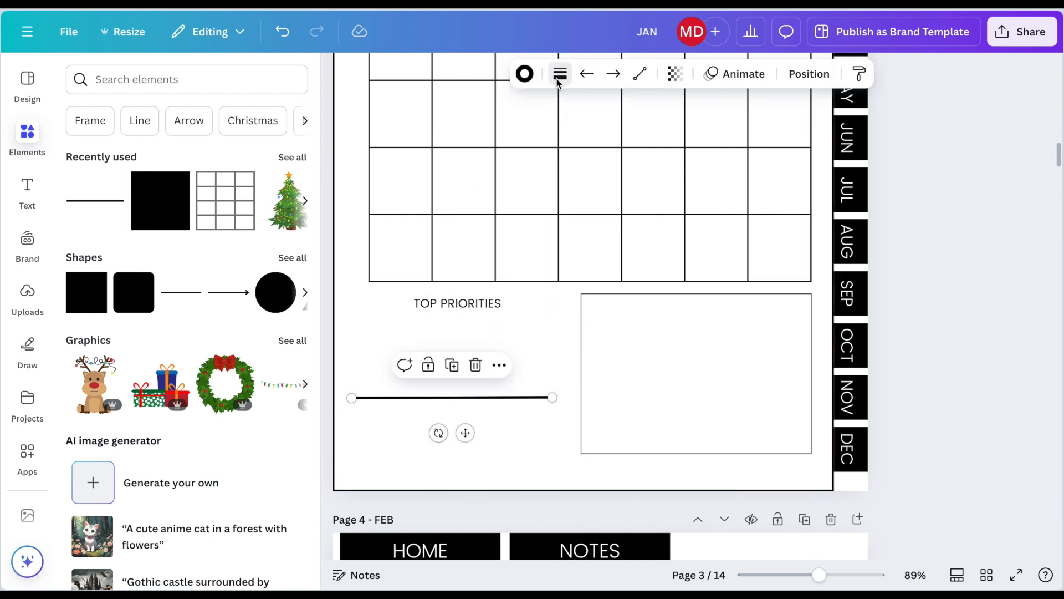
{"action": "left_click", "coordinate": [560, 77]}
{"action": "left_click", "coordinate": [647, 202]}
{"action": "type", "text": "1"}
{"action": "mouse_move", "coordinate": [465, 432]}
{"action": "left_mouse_down"}
{"action": "mouse_move", "coordinate": [477, 363]}
{"action": "mouse_move", "coordinate": [468, 380]}
{"action": "mouse_move", "coordinate": [474, 432]}
{"action": "left_mouse_up"}
Step: Duplicate the thin line to make a stack of seven evenly spaced writing lines beneath the TOP PRIORITIES label
{"action": "key", "text": "super+d"}
{"action": "key", "text": "super+d"}
{"action": "key", "text": "super+d"}
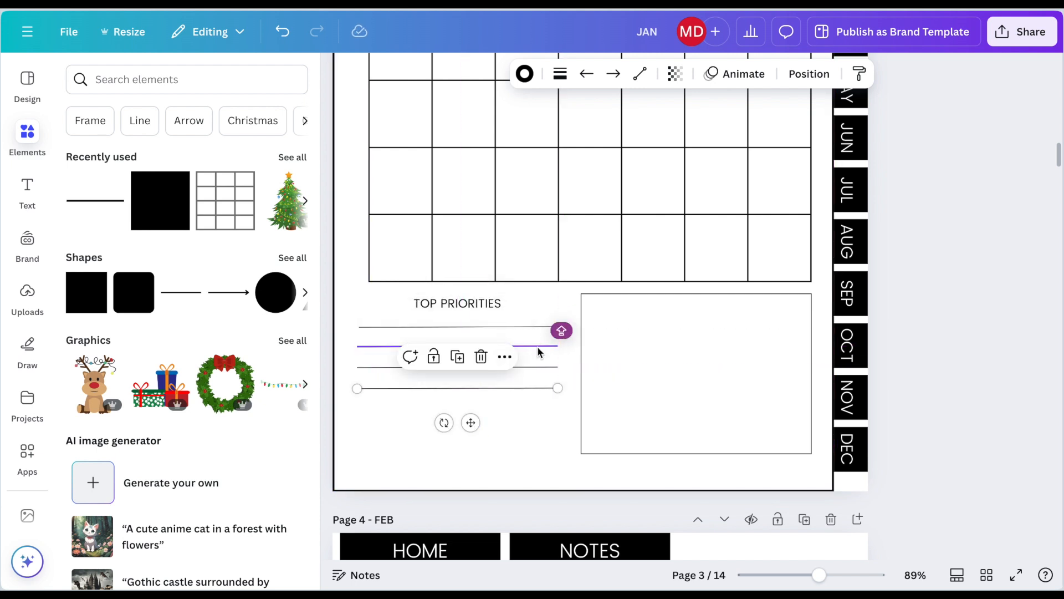
{"action": "left_click_drag", "start_coordinate": [535, 327], "coordinate": [533, 330]}
{"action": "key", "text": "super+d"}
{"action": "left_click_drag", "start_coordinate": [476, 432], "coordinate": [471, 478]}
{"action": "key", "text": "super+d"}
{"action": "key", "text": "super+d"}
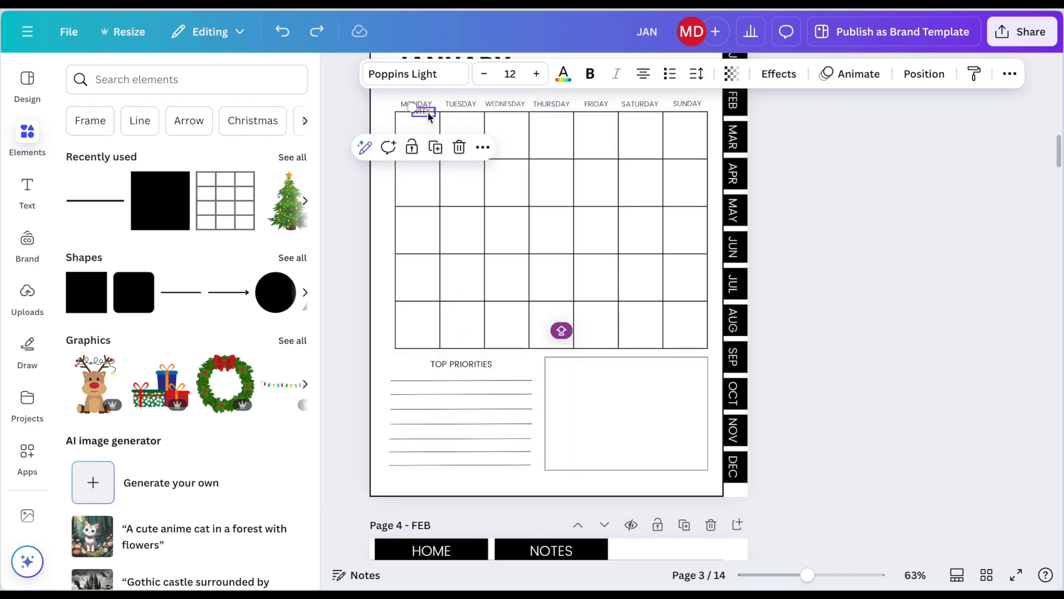
Step: Rotate the WEEK 1 label to read vertically upward and place it beside the first calendar row
{"action": "left_click_drag", "start_coordinate": [430, 114], "coordinate": [391, 153]}
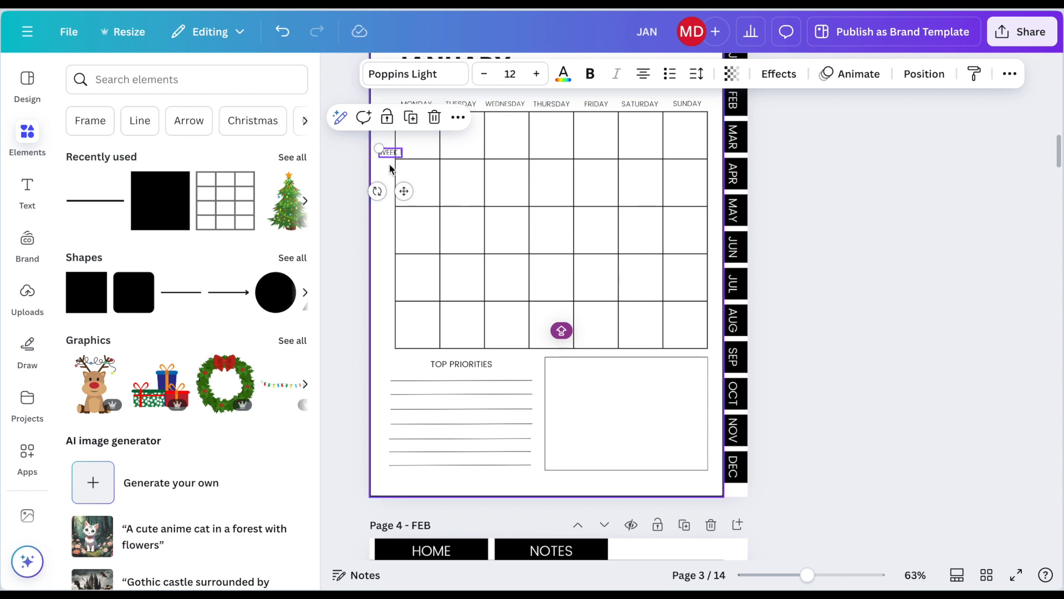
{"action": "left_click_drag", "start_coordinate": [377, 191], "coordinate": [413, 156]}
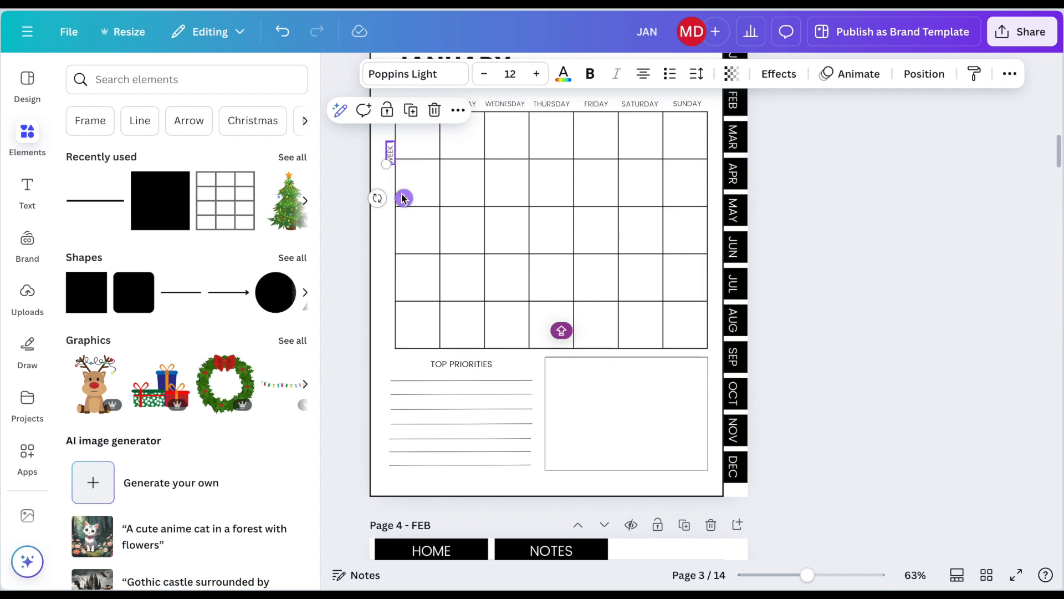
{"action": "left_click_drag", "start_coordinate": [404, 197], "coordinate": [397, 174]}
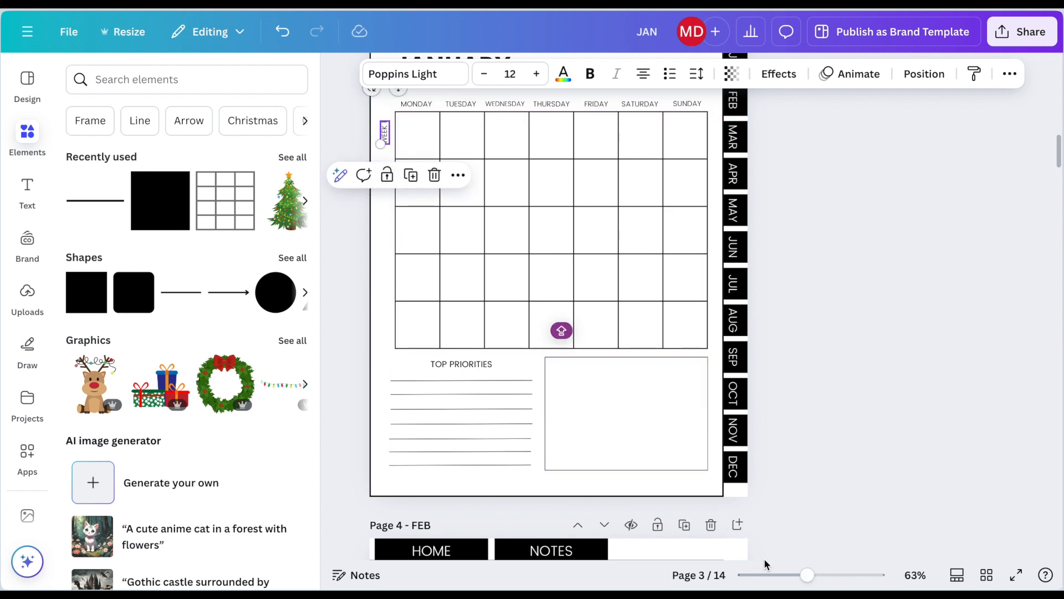
{"action": "left_click_drag", "start_coordinate": [805, 577], "coordinate": [815, 574]}
{"action": "scroll", "coordinate": [537, 431], "scroll_direction": "up", "scroll_amount": 1}
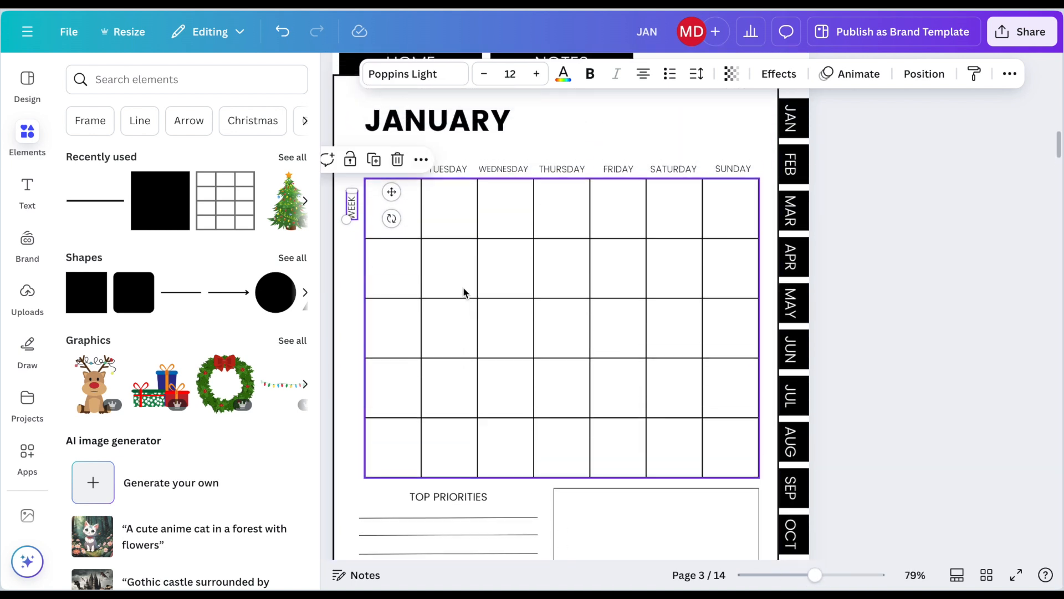
Step: Duplicate the vertical WEEK 1 label and place a copy beside each of the other four calendar rows
{"action": "left_click", "coordinate": [358, 250]}
{"action": "left_click", "coordinate": [357, 214]}
{"action": "key", "text": "ctrl+d"}
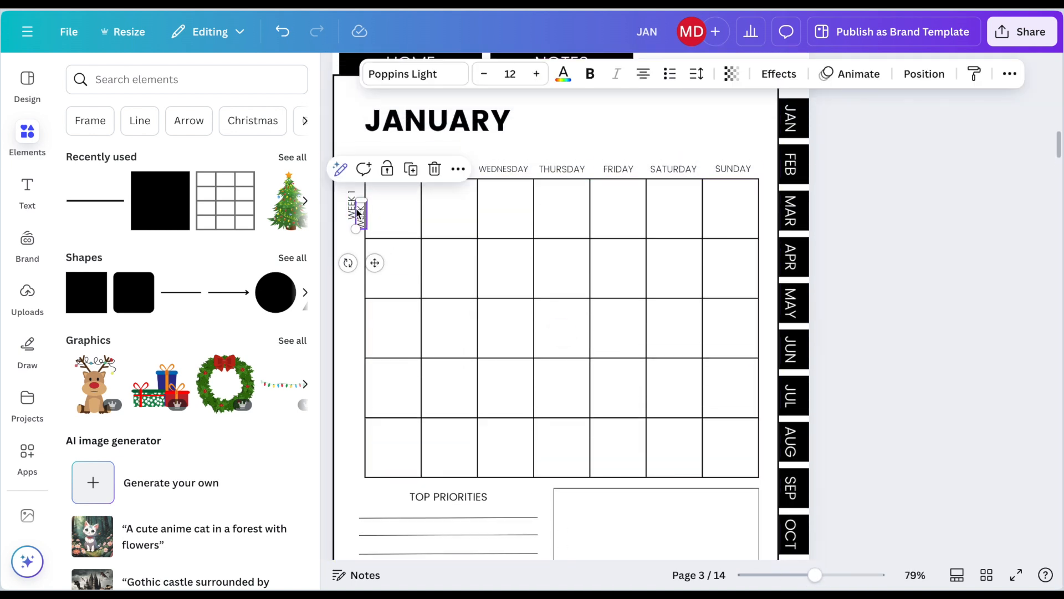
{"action": "left_click_drag", "start_coordinate": [361, 223], "coordinate": [355, 270]}
{"action": "key", "text": "ctrl+d"}
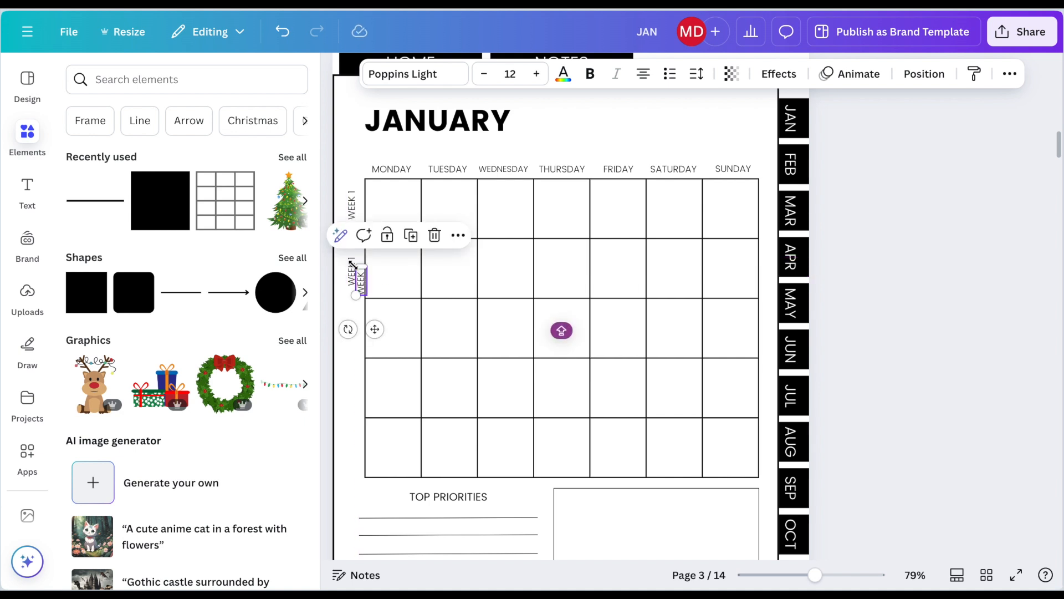
{"action": "left_click_drag", "start_coordinate": [360, 263], "coordinate": [358, 431]}
{"action": "key", "text": "ctrl+d"}
{"action": "key", "text": "ctrl+d"}
Step: Renumber the copied week labels so the second to fifth calendar rows read WEEK 2, WEEK 3, WEEK 4 and WEEK 5
{"action": "left_click", "coordinate": [351, 454]}
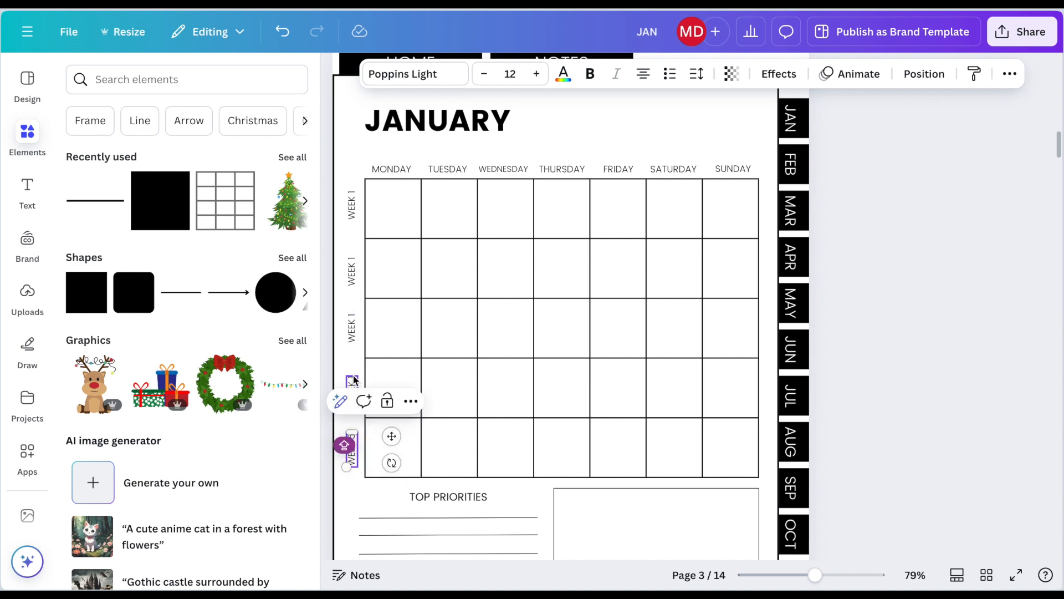
{"action": "left_click", "coordinate": [352, 380]}
{"action": "double_click", "coordinate": [352, 378]}
{"action": "key", "text": "BackSpace"}
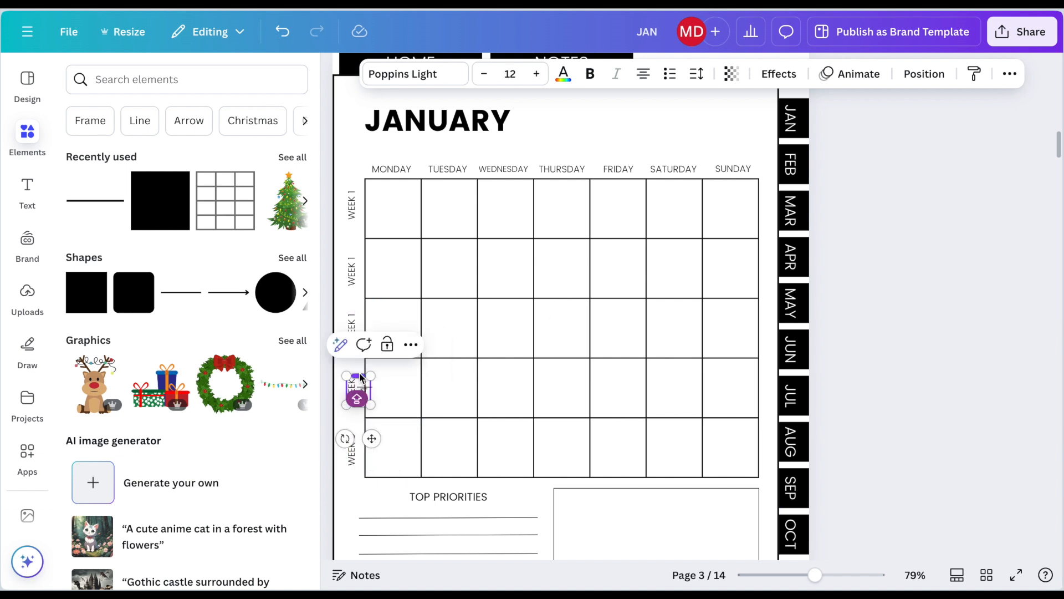
{"action": "type", "text": "4"}
{"action": "left_click", "coordinate": [351, 321]}
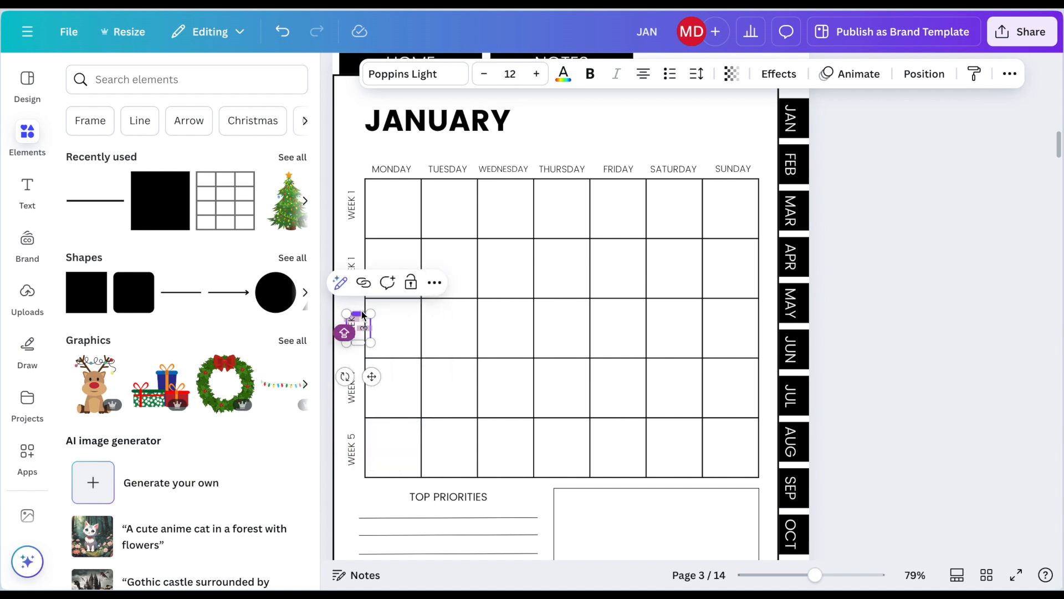
{"action": "left_click", "coordinate": [352, 271]}
{"action": "left_click_drag", "start_coordinate": [359, 257], "coordinate": [359, 251]}
{"action": "left_click", "coordinate": [707, 206]}
{"action": "left_click", "coordinate": [353, 215]}
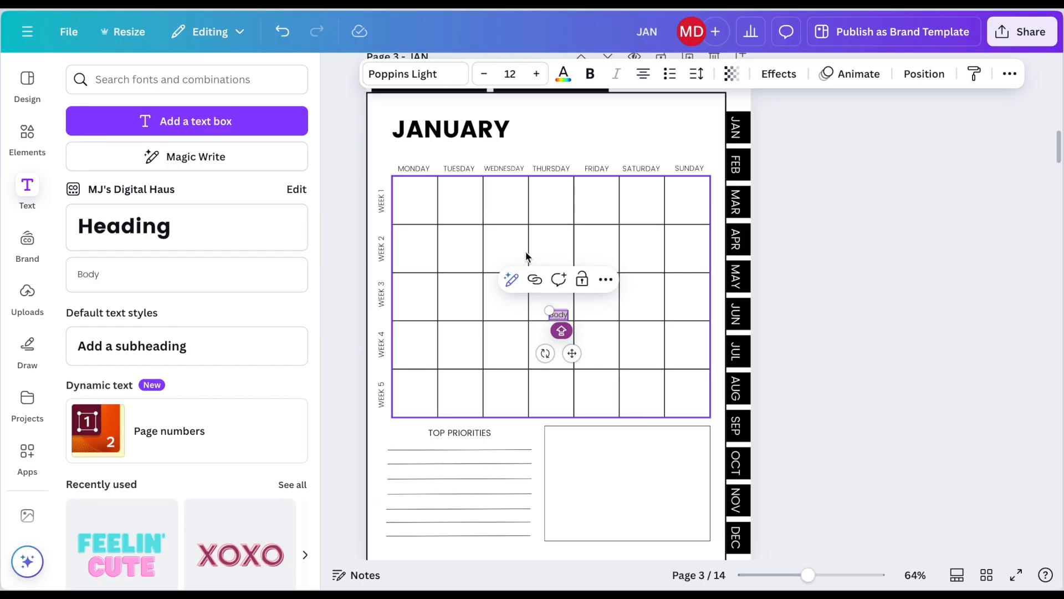
Step: Change the new body text to 1 and place it in the upper-right corner of the Monday cell in week 1
{"action": "key", "text": "BackSpace"}
{"action": "left_click_drag", "start_coordinate": [569, 350], "coordinate": [443, 218]}
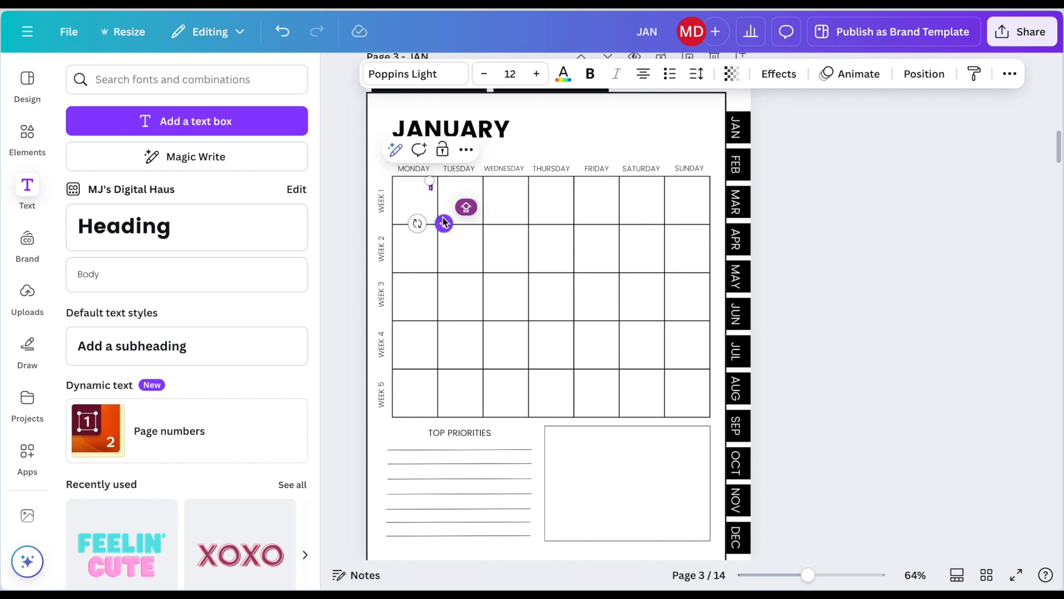
{"action": "left_click", "coordinate": [363, 234]}
{"action": "scroll", "coordinate": [447, 187], "scroll_direction": "up", "scroll_amount": 5}
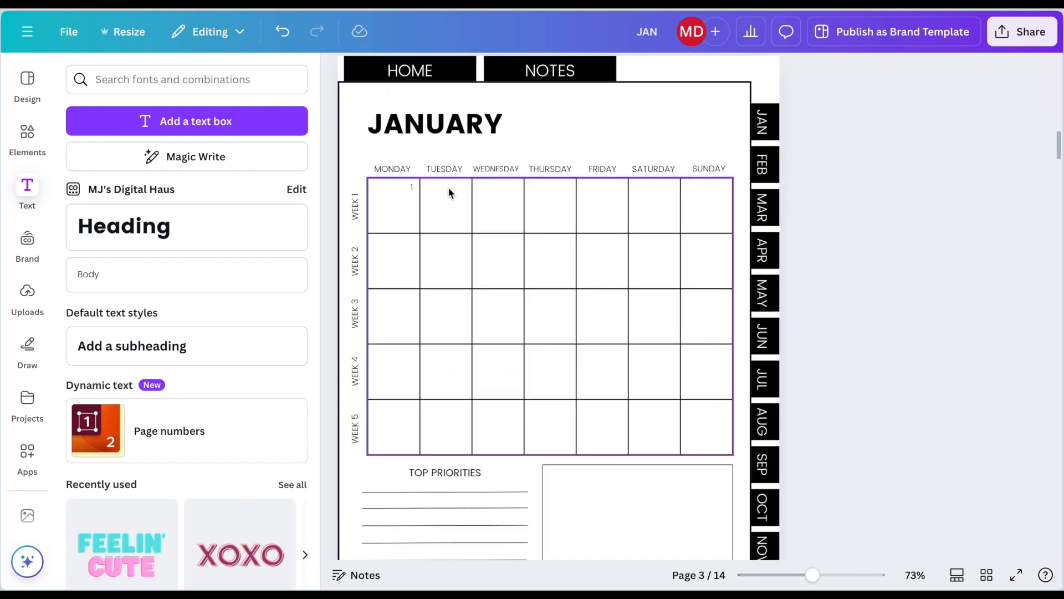
{"action": "scroll", "coordinate": [438, 199], "scroll_direction": "left", "scroll_amount": 2}
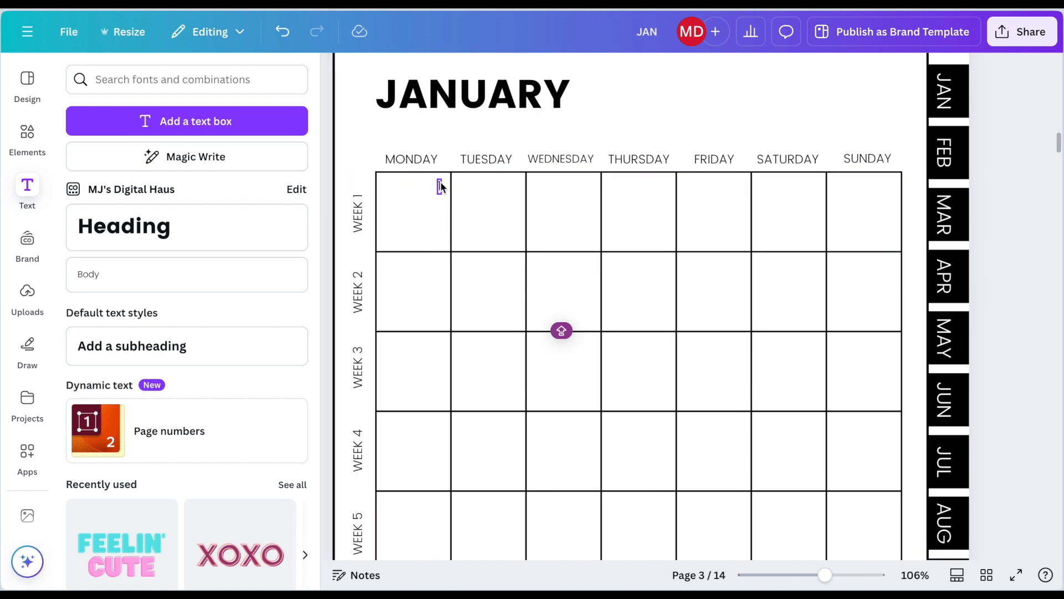
{"action": "left_click", "coordinate": [444, 186]}
{"action": "left_click_drag", "start_coordinate": [444, 182], "coordinate": [447, 183]}
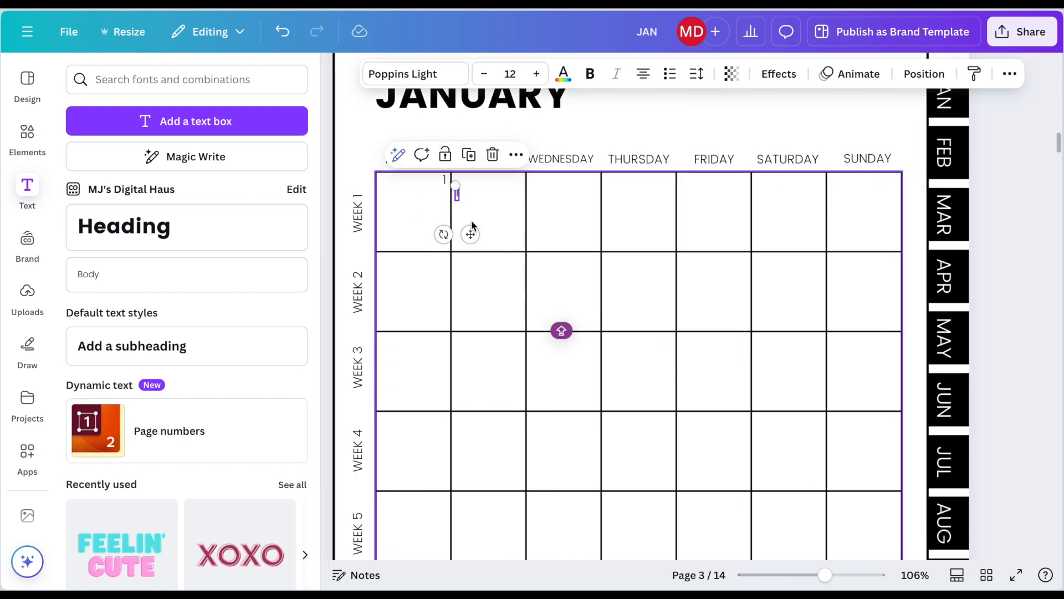
Step: Duplicate the number 1 into the upper-right corners of the Tuesday to Sunday cells in week 1, aligned in one row
{"action": "left_click_drag", "start_coordinate": [468, 233], "coordinate": [532, 220]}
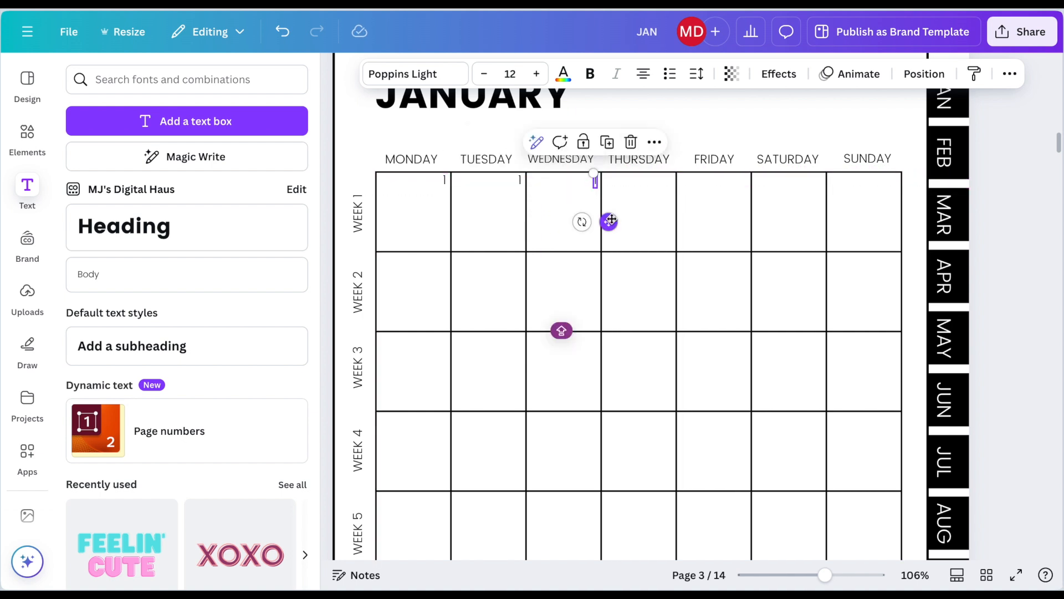
{"action": "left_click_drag", "start_coordinate": [612, 220], "coordinate": [760, 221]}
{"action": "key", "text": "super+d"}
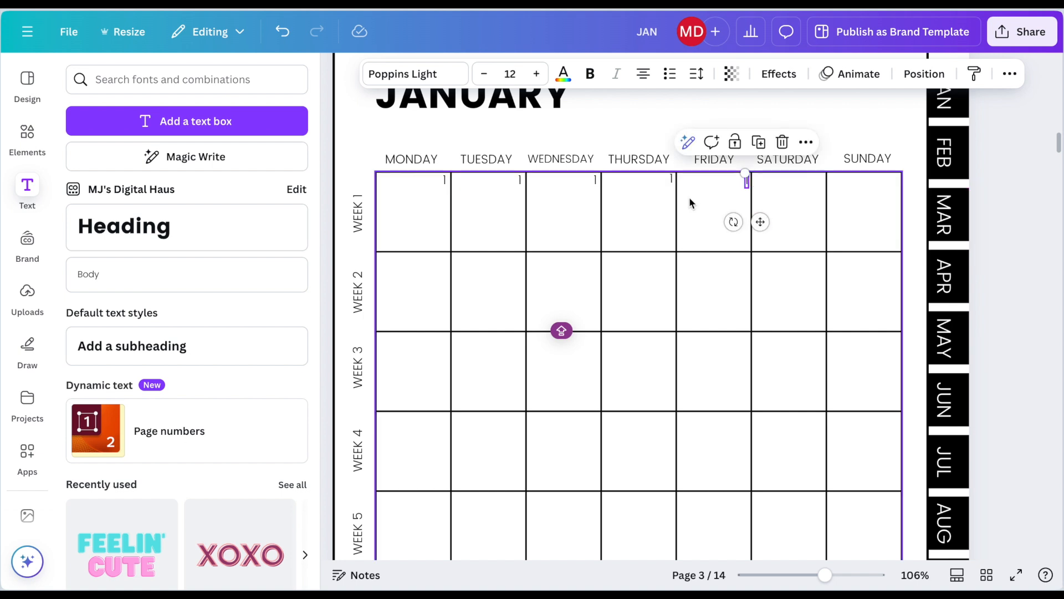
{"action": "left_click", "coordinate": [671, 181]}
{"action": "key", "text": "Down"}
{"action": "key", "text": "Down"}
{"action": "key", "text": "Down"}
{"action": "key", "text": "Down"}
{"action": "key", "text": "Down"}
{"action": "key", "text": "Down"}
{"action": "left_click_drag", "start_coordinate": [685, 226], "coordinate": [684, 223]}
{"action": "left_click", "coordinate": [746, 183]}
{"action": "left_click_drag", "start_coordinate": [759, 222], "coordinate": [913, 222]}
{"action": "key", "text": "super+d"}
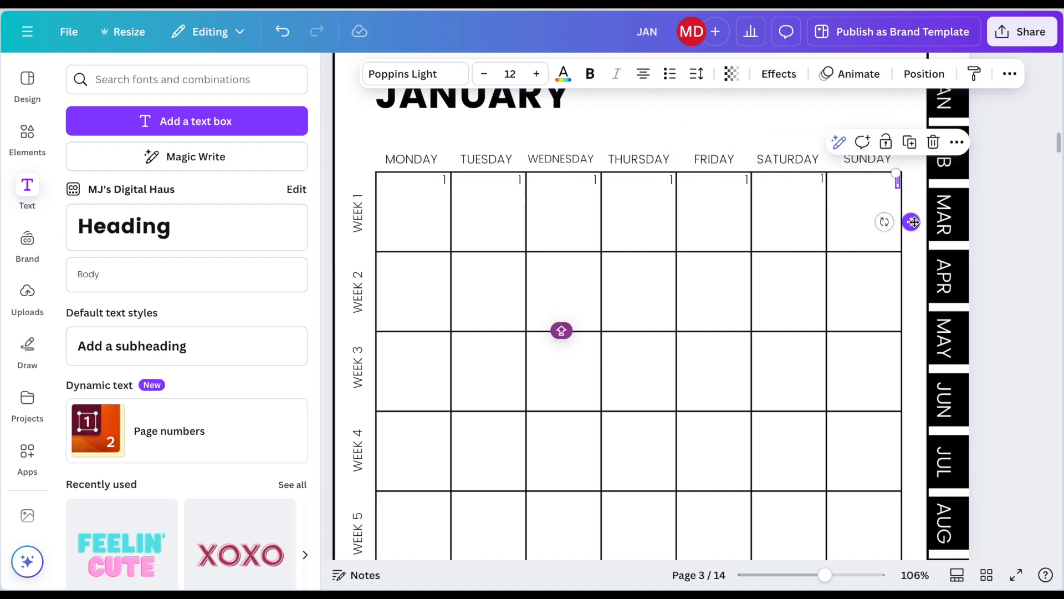
Step: Lock the calendar table and copy the whole row of number labels down to weeks 2 and 3
{"action": "left_click", "coordinate": [892, 216]}
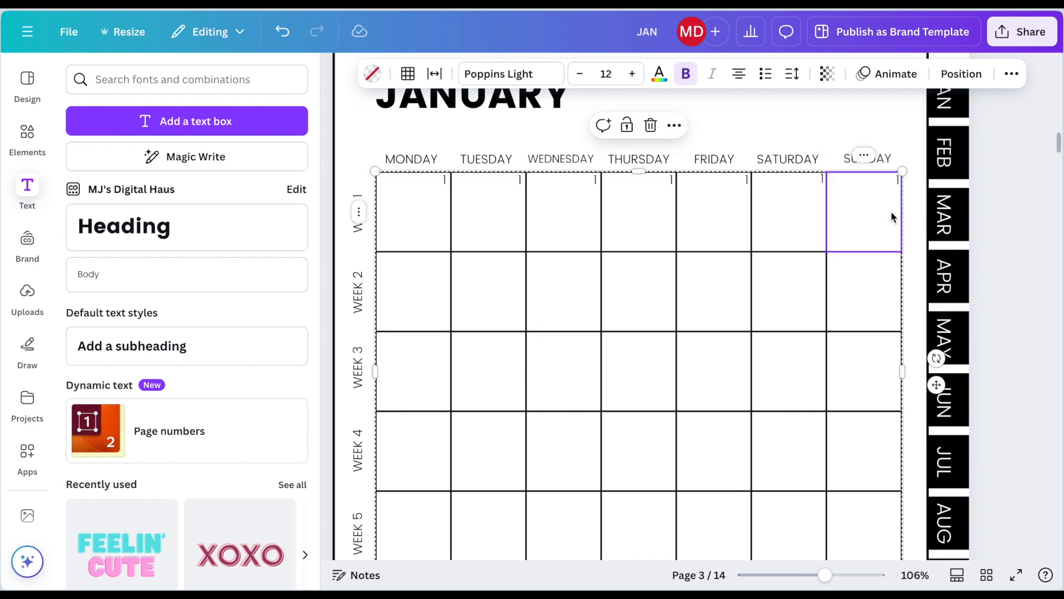
{"action": "left_click", "coordinate": [628, 129]}
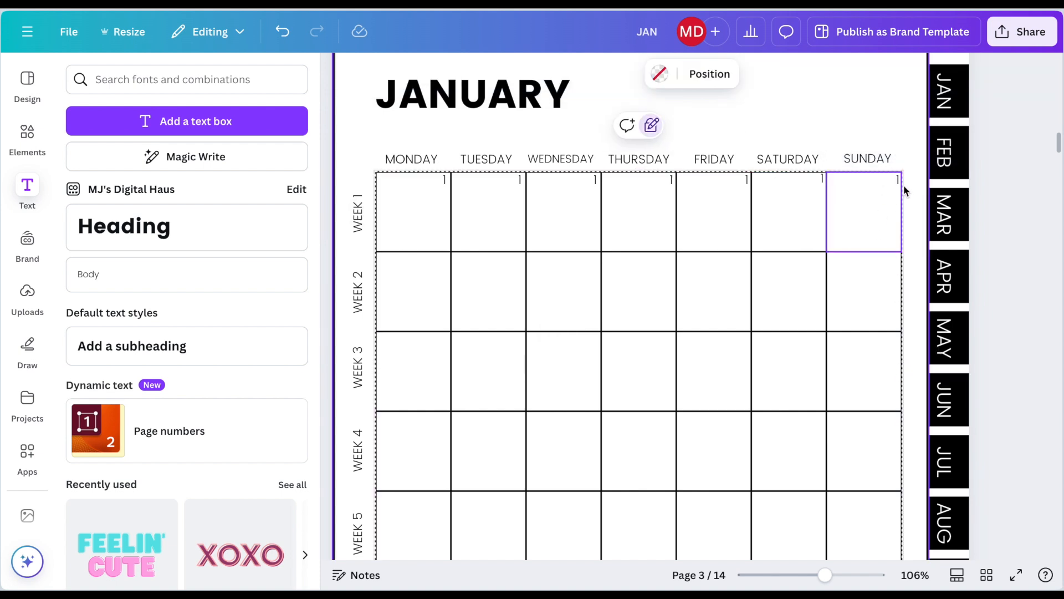
{"action": "left_click_drag", "start_coordinate": [907, 188], "coordinate": [439, 184]}
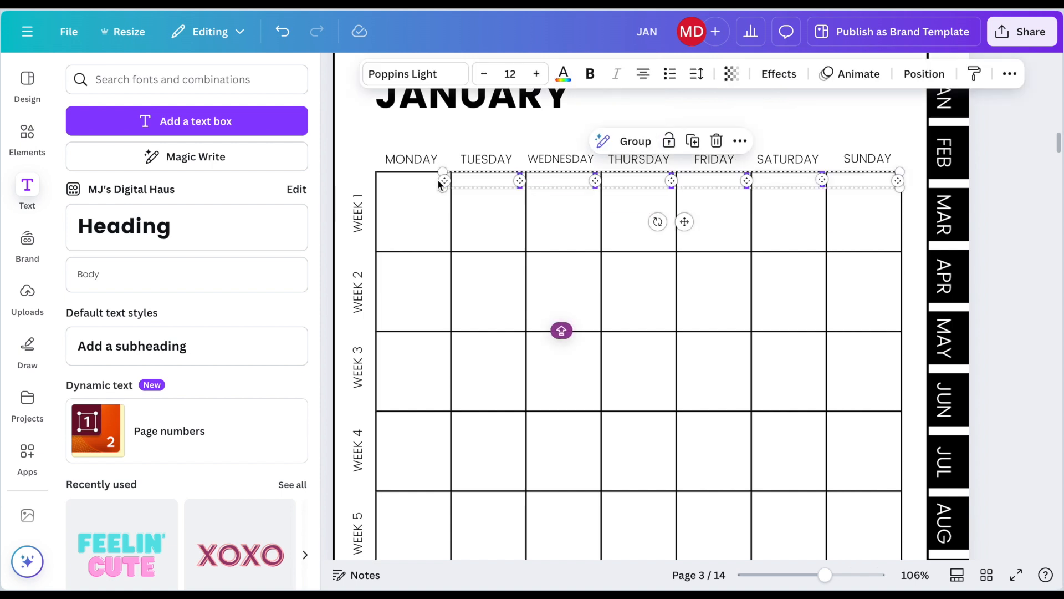
{"action": "left_click_drag", "start_coordinate": [697, 234], "coordinate": [677, 385]}
{"action": "key", "text": "Escape"}
{"action": "key", "text": "Left"}
{"action": "key", "text": "Left"}
{"action": "key", "text": "Left"}
{"action": "key", "text": "Left"}
{"action": "scroll", "coordinate": [586, 392], "scroll_direction": "down", "scroll_amount": 4}
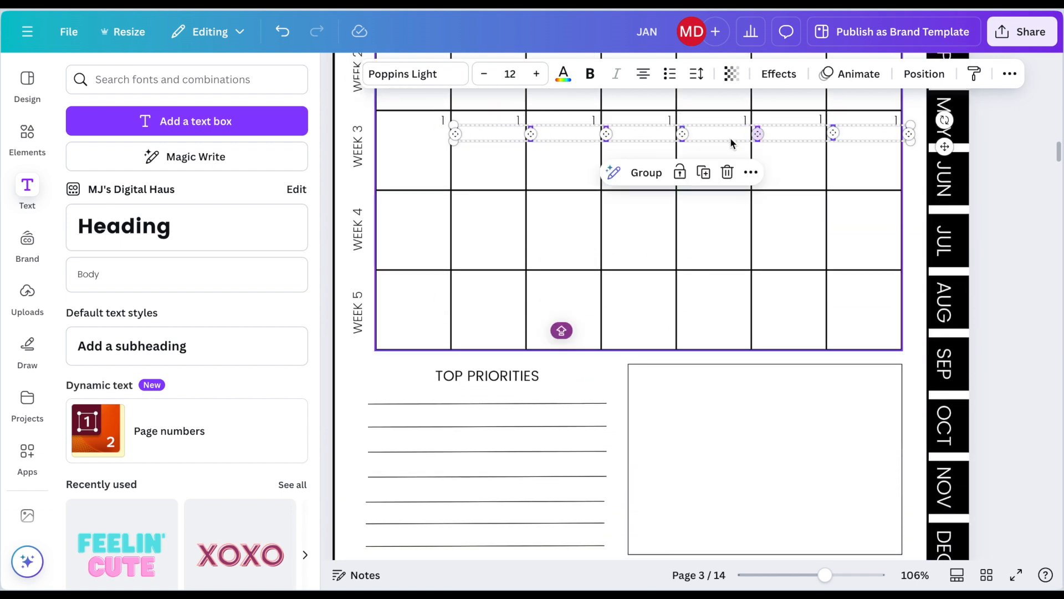
Step: Copy the row of number labels into weeks 4 and 5, undoing the misplaced move
{"action": "left_click_drag", "start_coordinate": [725, 137], "coordinate": [707, 183]}
{"action": "left_click", "coordinate": [283, 37]}
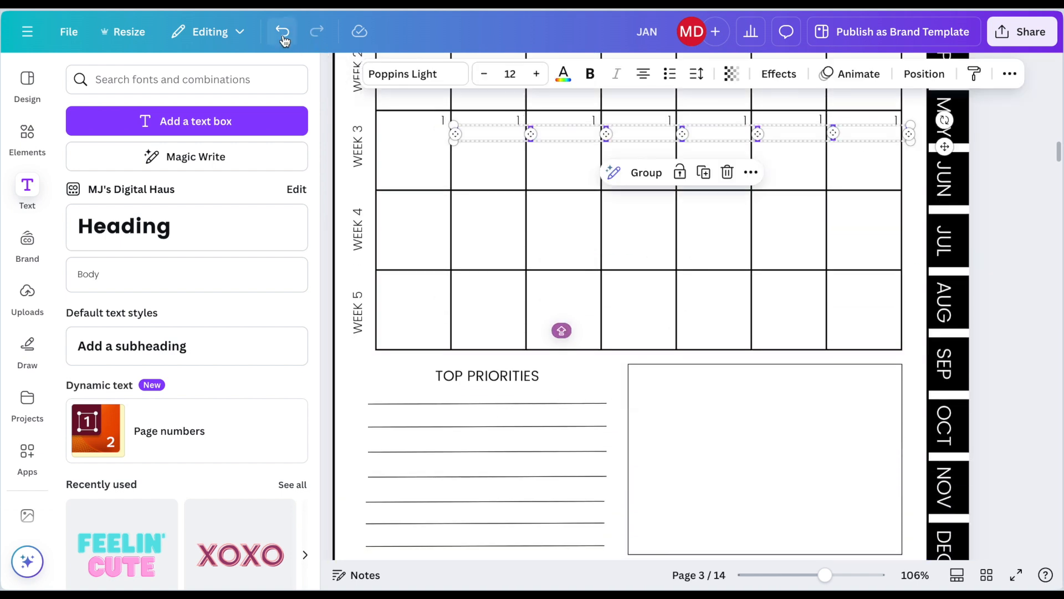
{"action": "left_click_drag", "start_coordinate": [945, 146], "coordinate": [933, 217]}
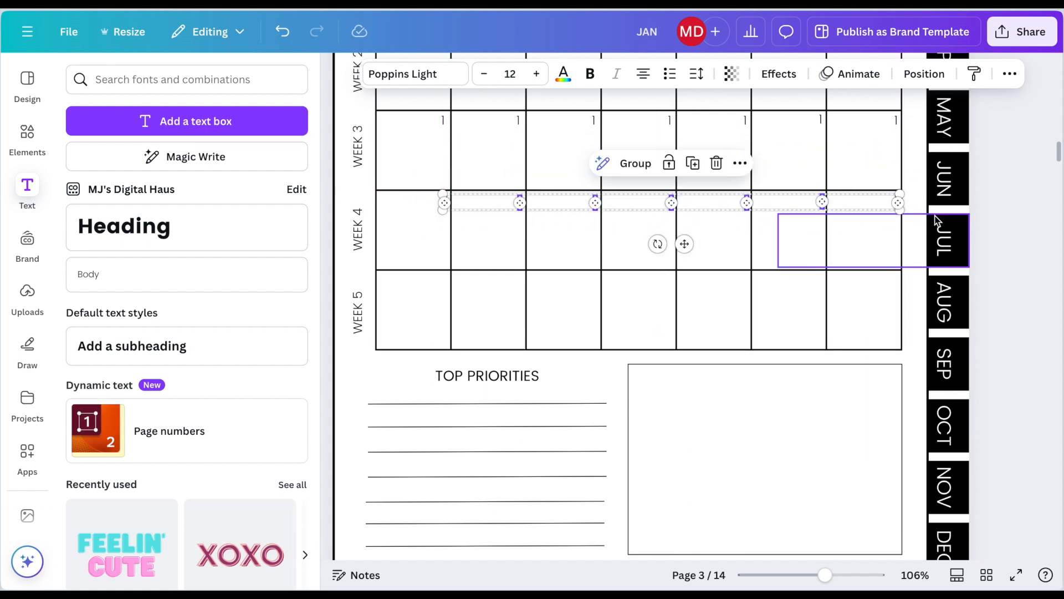
{"action": "left_click_drag", "start_coordinate": [689, 266], "coordinate": [689, 323]}
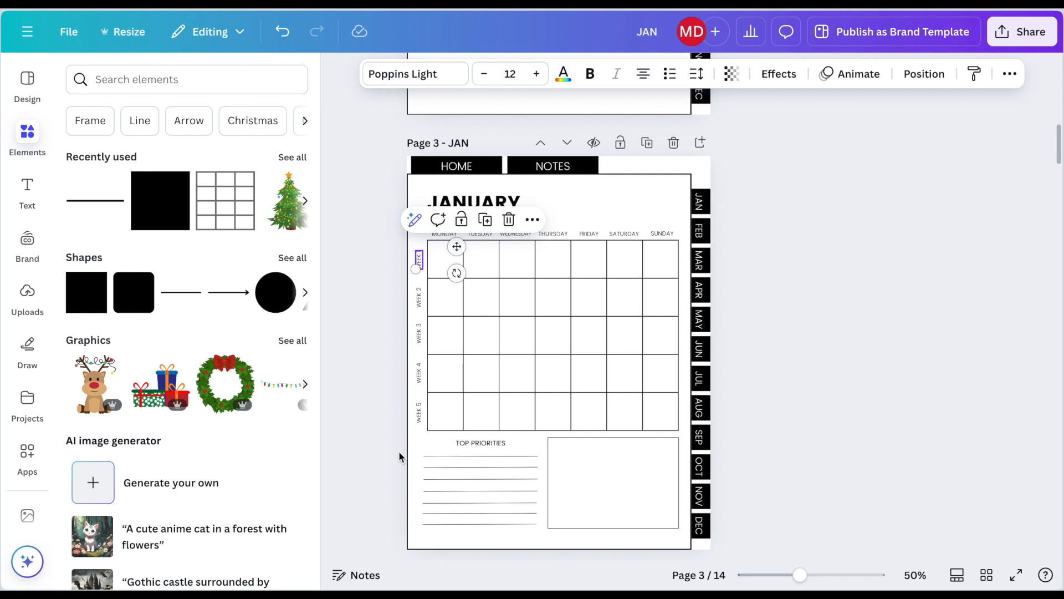
{"action": "left_click", "coordinate": [395, 453]}
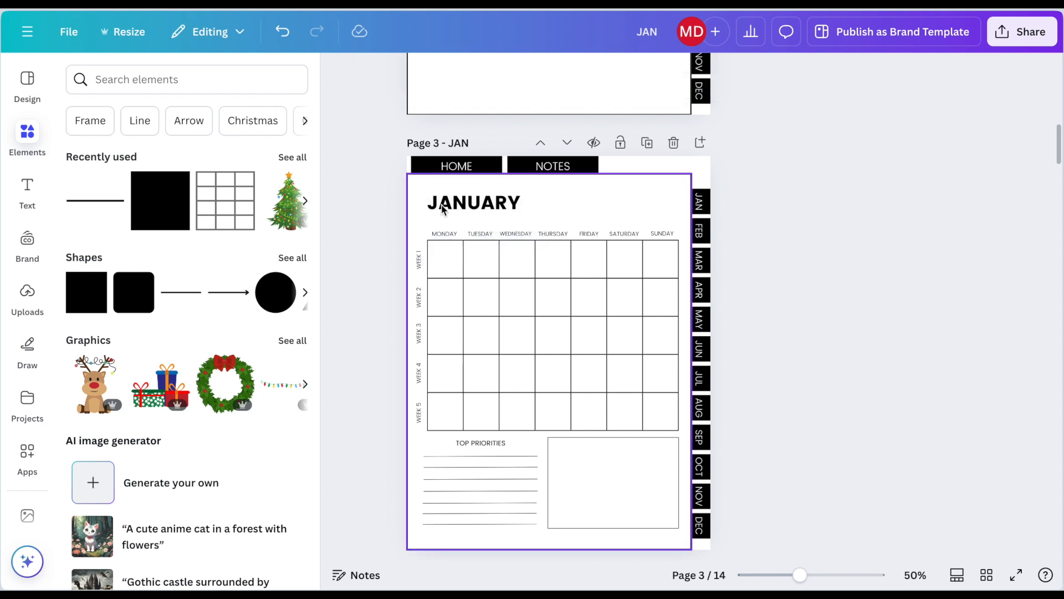
Step: Copy the January heading, calendar, week labels, priorities section and empty box onto the FEB page
{"action": "left_click_drag", "start_coordinate": [414, 183], "coordinate": [685, 542]}
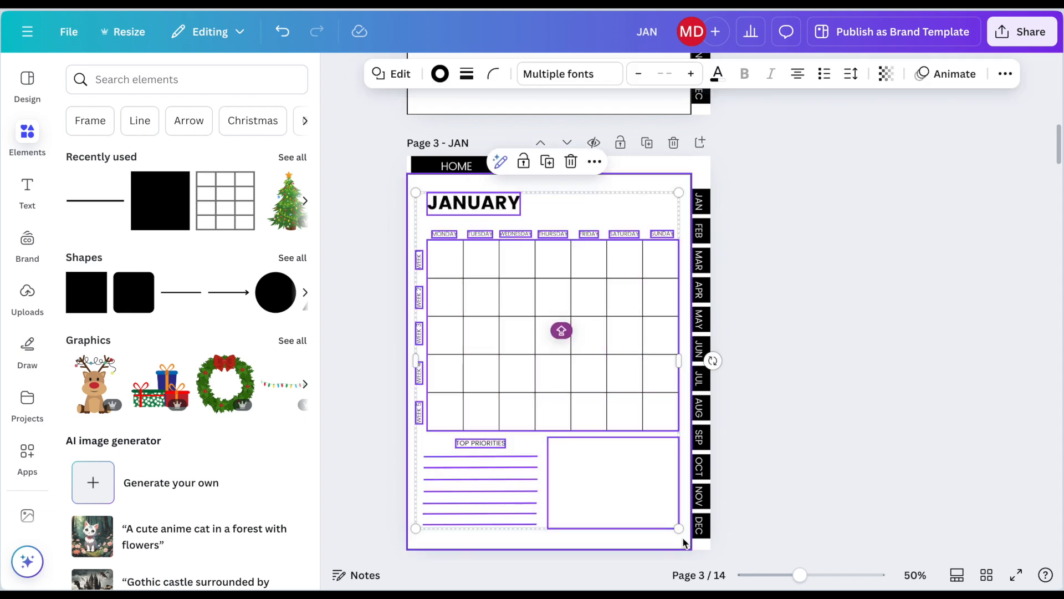
{"action": "scroll", "coordinate": [684, 544], "scroll_direction": "down", "scroll_amount": 6}
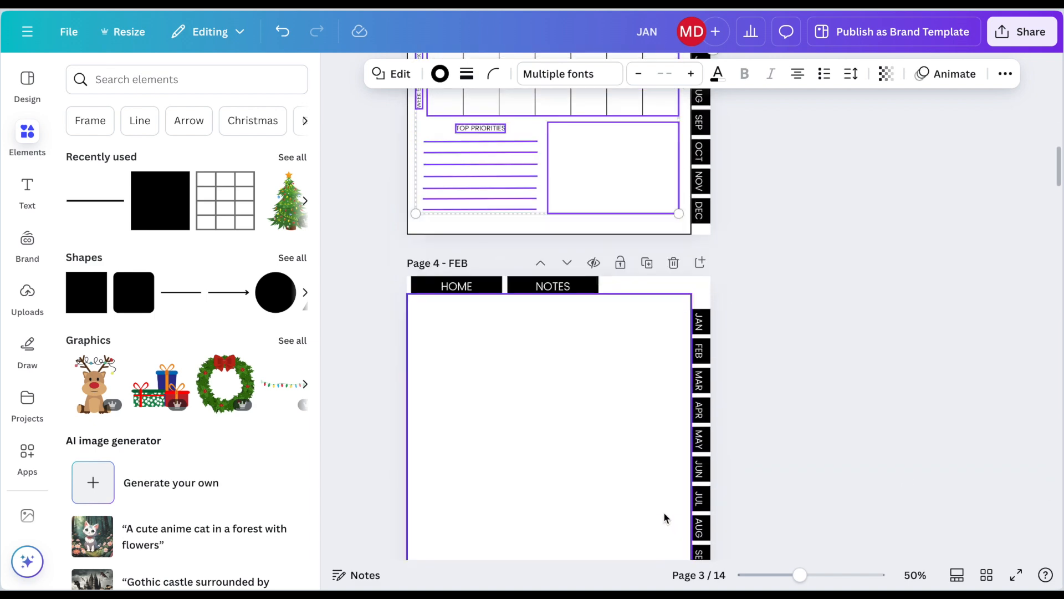
{"action": "left_click", "coordinate": [652, 491]}
{"action": "key", "text": "ctrl+v"}
{"action": "scroll", "coordinate": [643, 477], "scroll_direction": "down", "scroll_amount": 5}
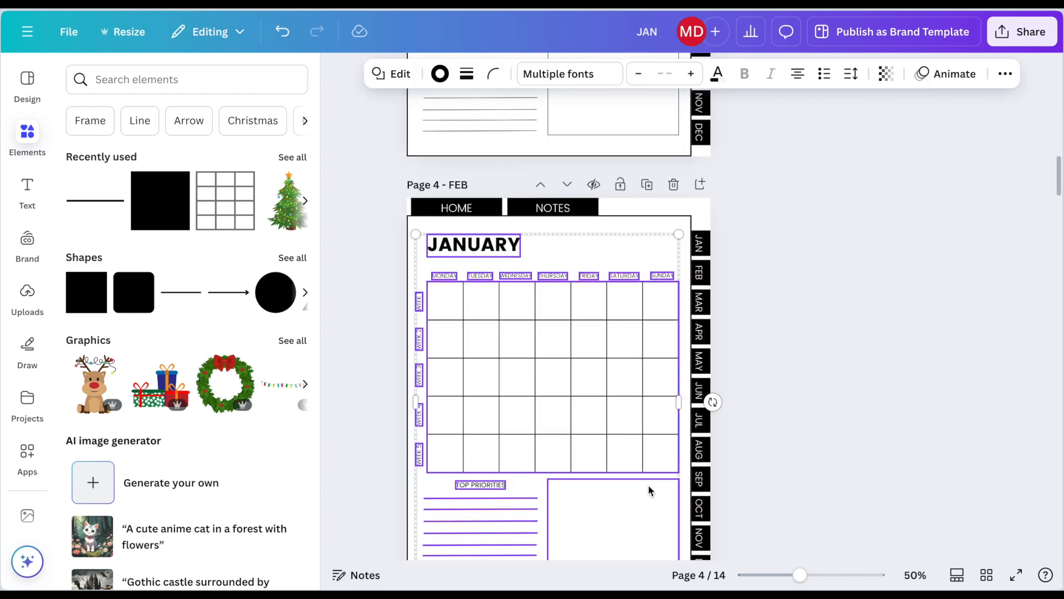
Step: Paste the copied January layout onto the MAR, APR, MAY and JUN pages
{"action": "left_click", "coordinate": [640, 470]}
{"action": "key", "text": "ctrl+v"}
{"action": "scroll", "coordinate": [640, 465], "scroll_direction": "down", "scroll_amount": 8}
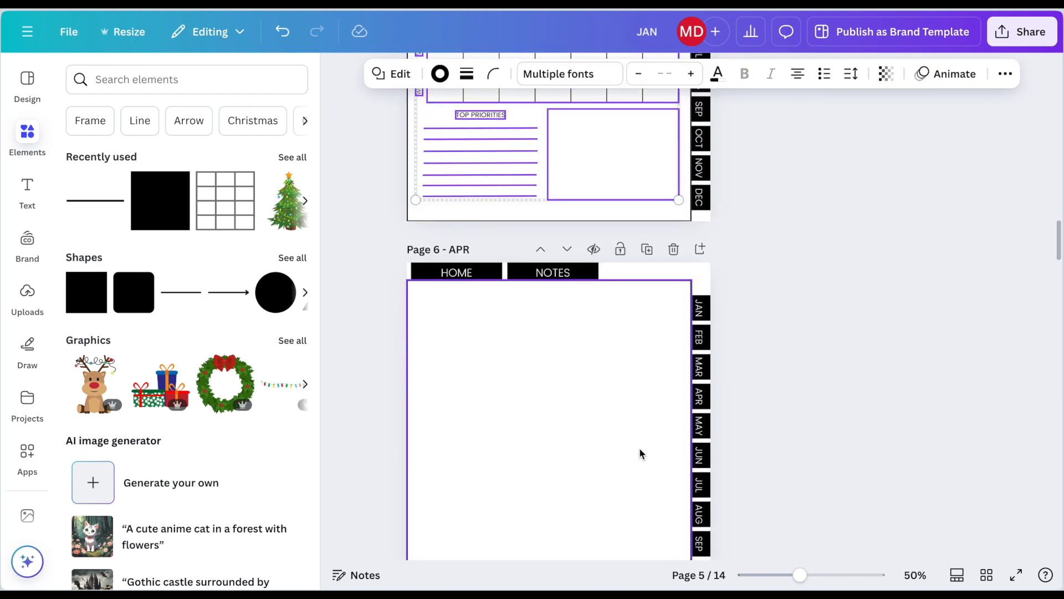
{"action": "key", "text": "ctrl+v"}
{"action": "scroll", "coordinate": [640, 454], "scroll_direction": "down", "scroll_amount": 7}
{"action": "left_click", "coordinate": [640, 453]}
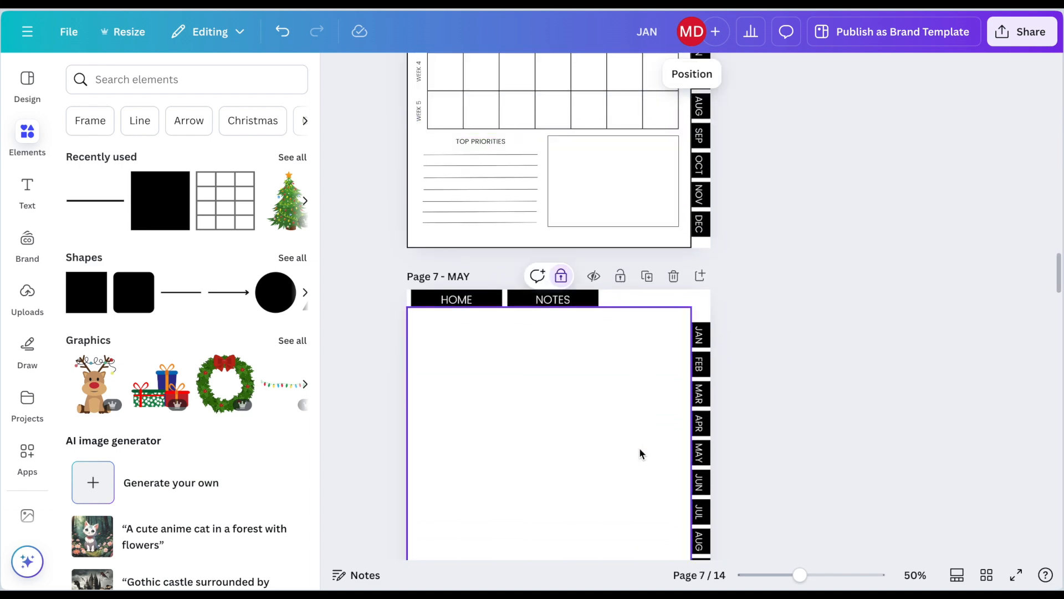
{"action": "key", "text": "ctrl+v"}
{"action": "scroll", "coordinate": [640, 453], "scroll_direction": "down", "scroll_amount": 6}
{"action": "left_click", "coordinate": [640, 453]}
{"action": "key", "text": "ctrl+v"}
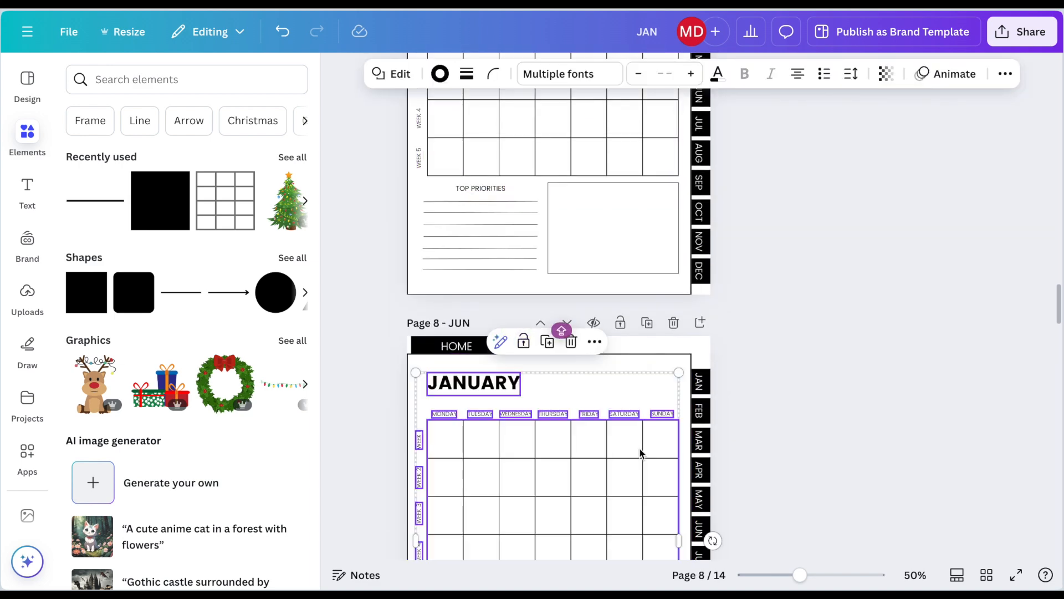
Step: Paste the copied January layout onto the JUL and AUG pages
{"action": "scroll", "coordinate": [640, 453], "scroll_direction": "down", "scroll_amount": 6}
{"action": "left_click", "coordinate": [641, 454]}
{"action": "key", "text": "ctrl+v"}
{"action": "scroll", "coordinate": [640, 451], "scroll_direction": "down", "scroll_amount": 6}
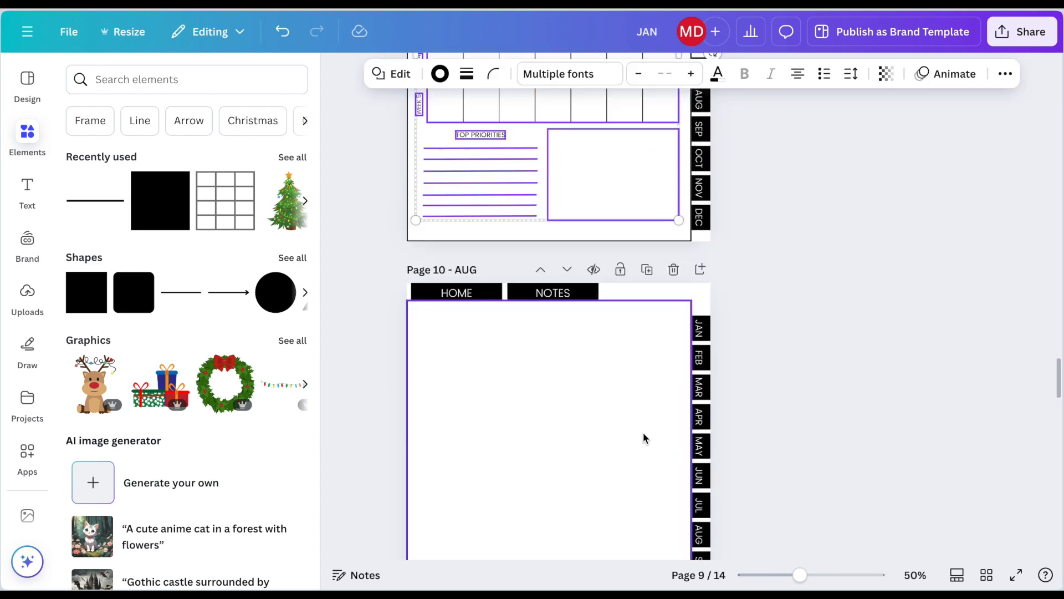
{"action": "left_click", "coordinate": [641, 438]}
{"action": "key", "text": "ctrl+v"}
Step: Undo the extra copy pasted on the AUG page and paste the January layout onto the SEP page
{"action": "scroll", "coordinate": [641, 429], "scroll_direction": "down", "scroll_amount": 6}
{"action": "scroll", "coordinate": [643, 426], "scroll_direction": "down", "scroll_amount": 2}
{"action": "key", "text": "ctrl+v"}
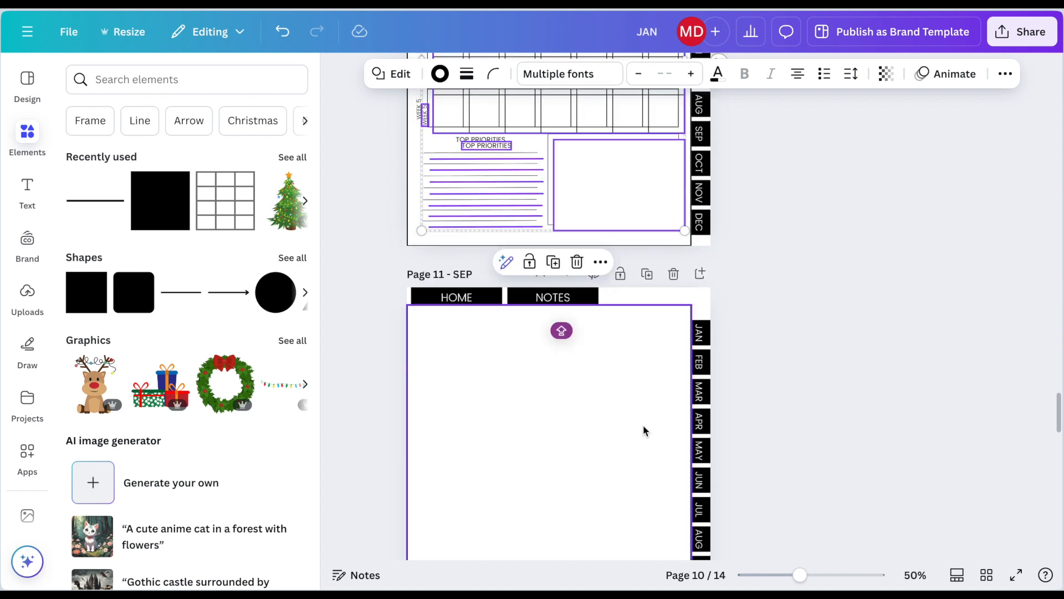
{"action": "key", "text": "ctrl+z"}
{"action": "scroll", "coordinate": [643, 426], "scroll_direction": "down", "scroll_amount": 1}
{"action": "left_click", "coordinate": [643, 426]}
{"action": "key", "text": "ctrl+v"}
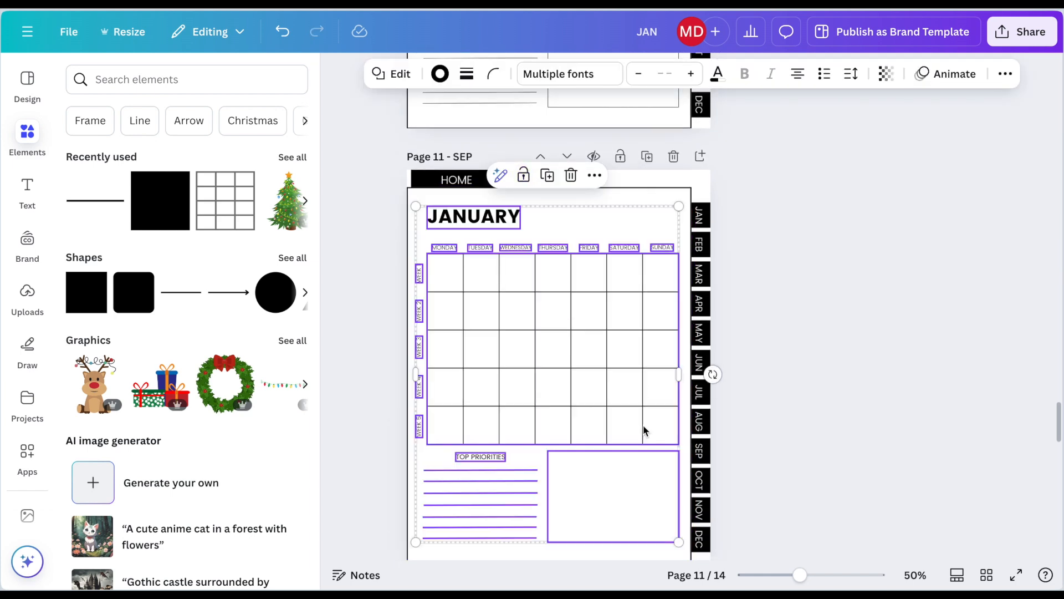
Step: Paste the copied January layout onto the OCT, NOV and DEC pages and deselect it
{"action": "scroll", "coordinate": [641, 430], "scroll_direction": "down", "scroll_amount": 5}
{"action": "left_click", "coordinate": [603, 451]}
{"action": "key", "text": "ctrl+v"}
{"action": "scroll", "coordinate": [602, 447], "scroll_direction": "down", "scroll_amount": 5}
{"action": "left_click", "coordinate": [602, 448]}
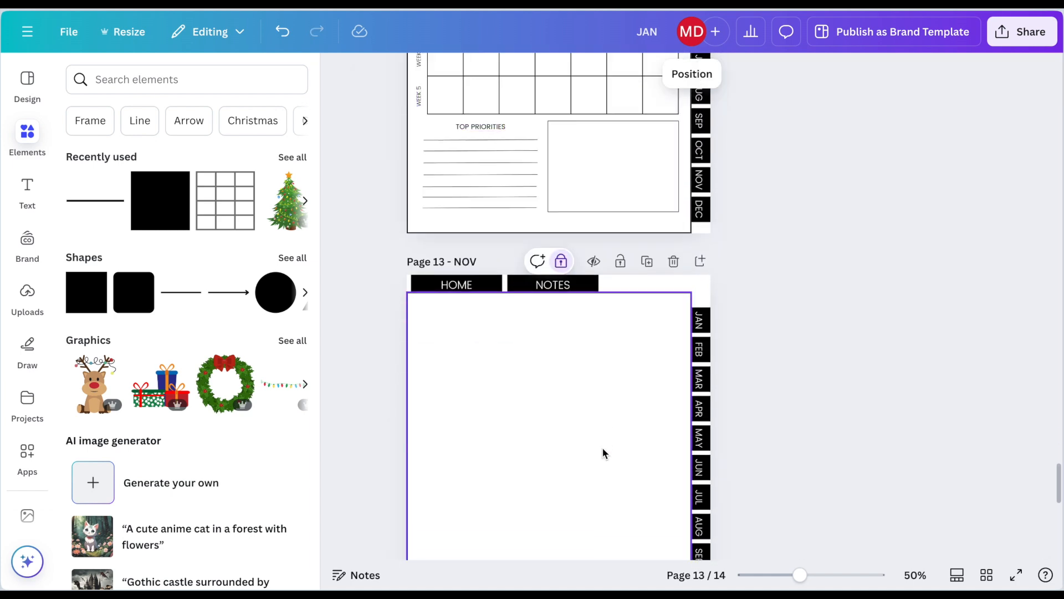
{"action": "key", "text": "ctrl+v"}
{"action": "scroll", "coordinate": [602, 447], "scroll_direction": "down", "scroll_amount": 5}
{"action": "left_click", "coordinate": [602, 450]}
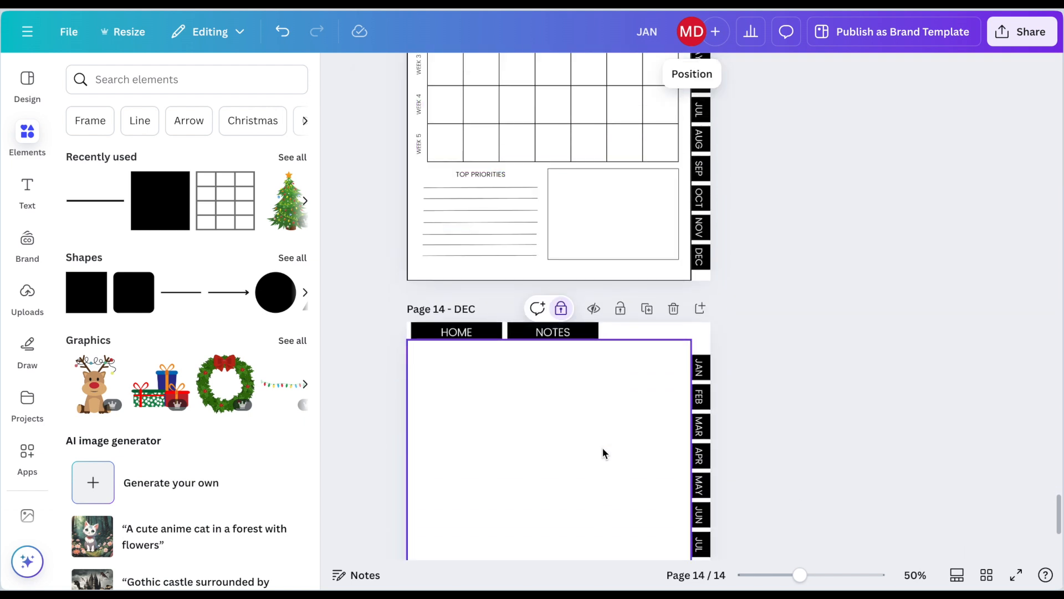
{"action": "key", "text": "ctrl+v"}
{"action": "scroll", "coordinate": [606, 422], "scroll_direction": "down", "scroll_amount": 3}
{"action": "scroll", "coordinate": [608, 389], "scroll_direction": "down", "scroll_amount": 2}
{"action": "left_click", "coordinate": [790, 310]}
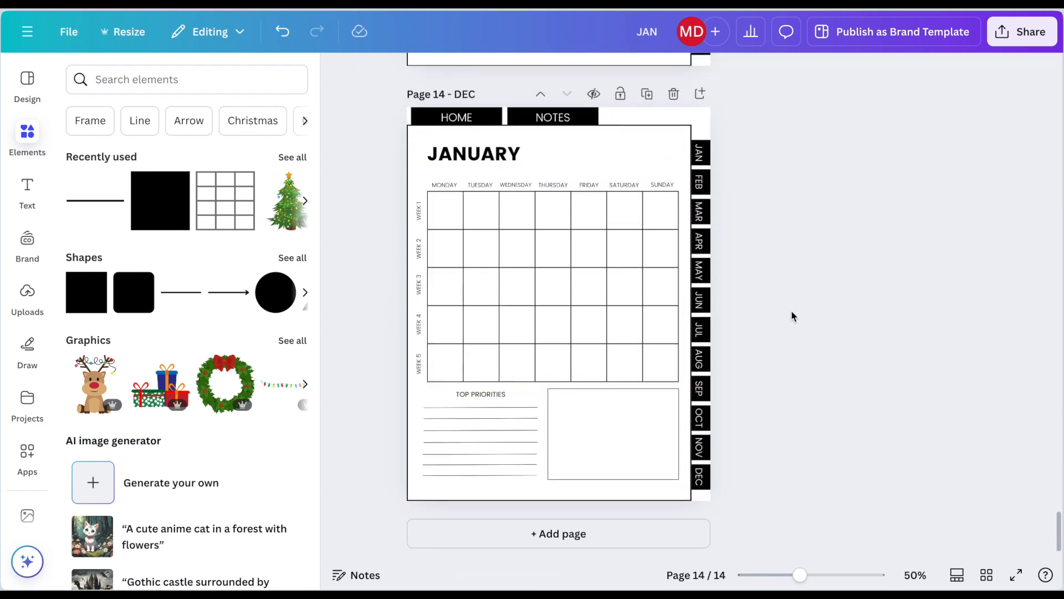
Step: Change the headings on the DEC and NOV pages to DECEMBER and NOVEMBER, aligning NOVEMBER with the calendar's left edge
{"action": "double_click", "coordinate": [514, 155]}
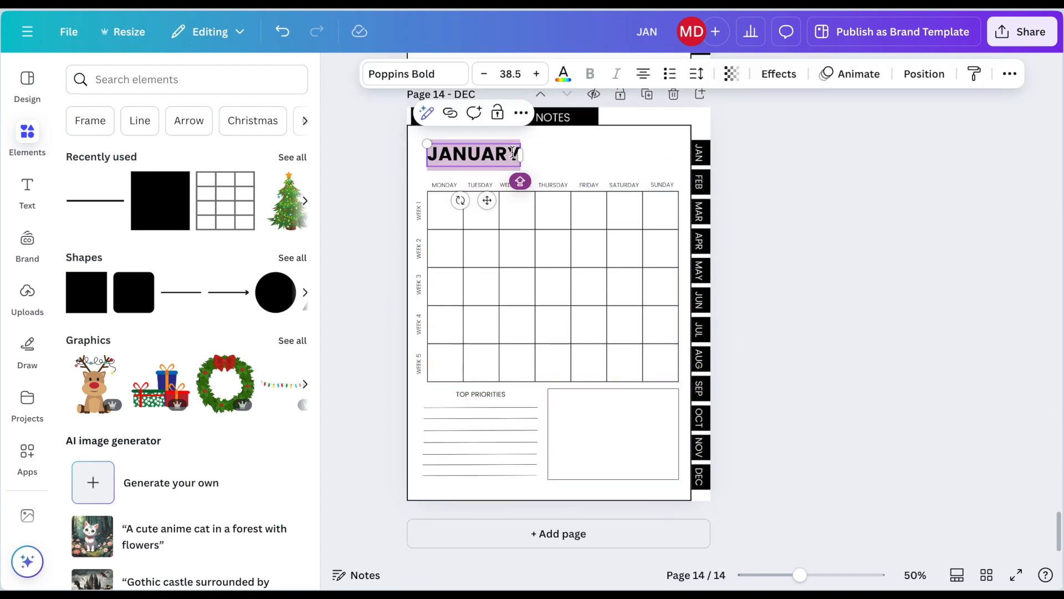
{"action": "type", "text": "DECEMBER"}
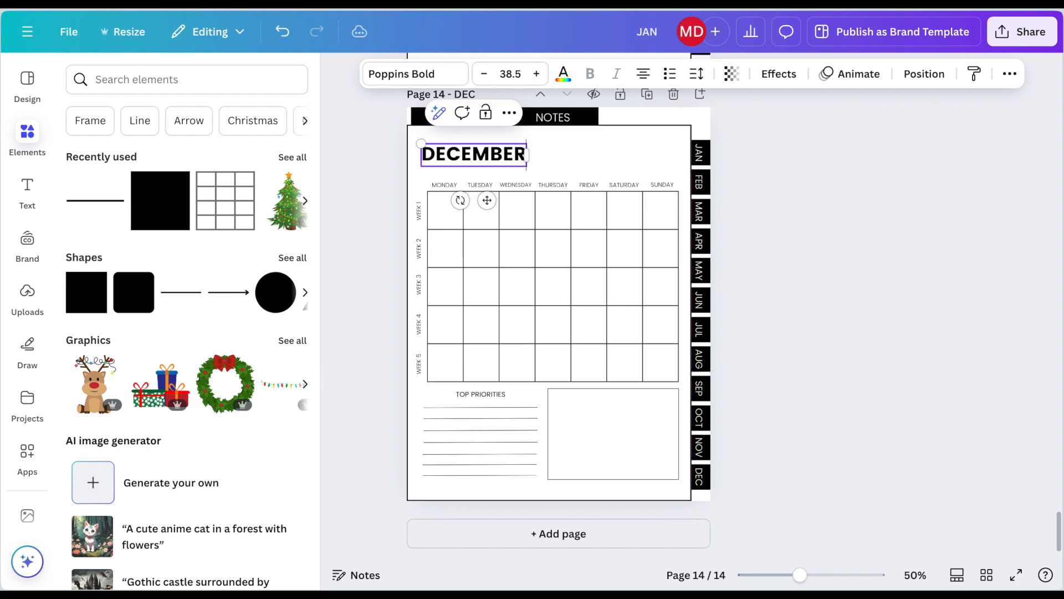
{"action": "scroll", "coordinate": [514, 155], "scroll_direction": "up", "scroll_amount": 4}
{"action": "double_click", "coordinate": [492, 155]}
{"action": "type", "text": "NOVEMBER"}
{"action": "left_click", "coordinate": [400, 197]}
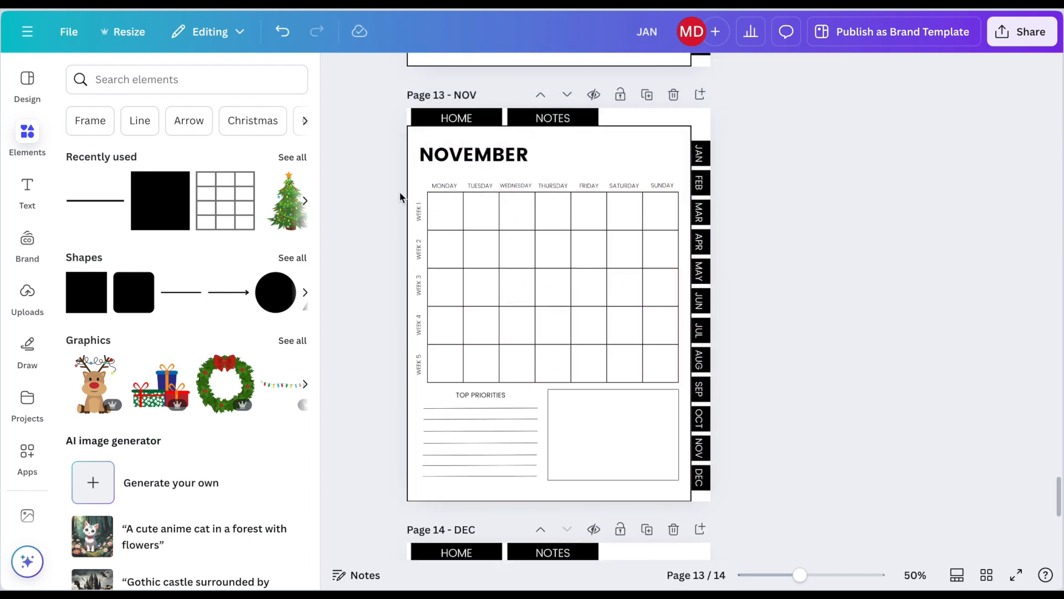
{"action": "left_click_drag", "start_coordinate": [452, 157], "coordinate": [464, 157]}
Step: Change the headings on the OCT and SEP pages to OCTOBER and SEPTEMBER, shifting SEPTEMBER right toward the calendar's left edge
{"action": "scroll", "coordinate": [465, 156], "scroll_direction": "up", "scroll_amount": 10}
{"action": "double_click", "coordinate": [473, 273]}
{"action": "type", "text": "OCTOBER"}
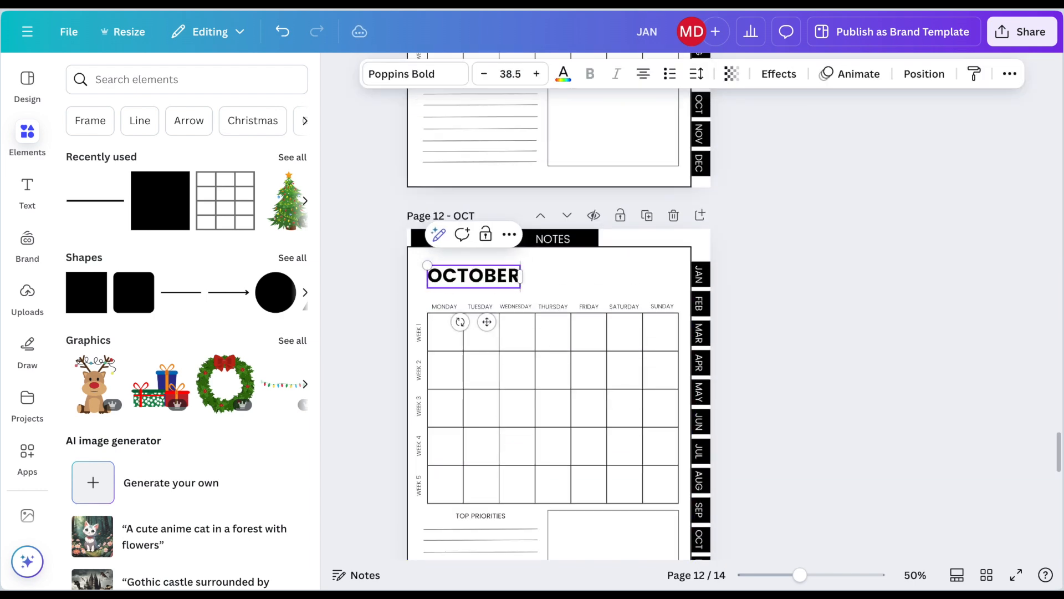
{"action": "scroll", "coordinate": [472, 153], "scroll_direction": "up", "scroll_amount": 6}
{"action": "double_click", "coordinate": [474, 188]}
{"action": "type", "text": "SEPTEMBER"}
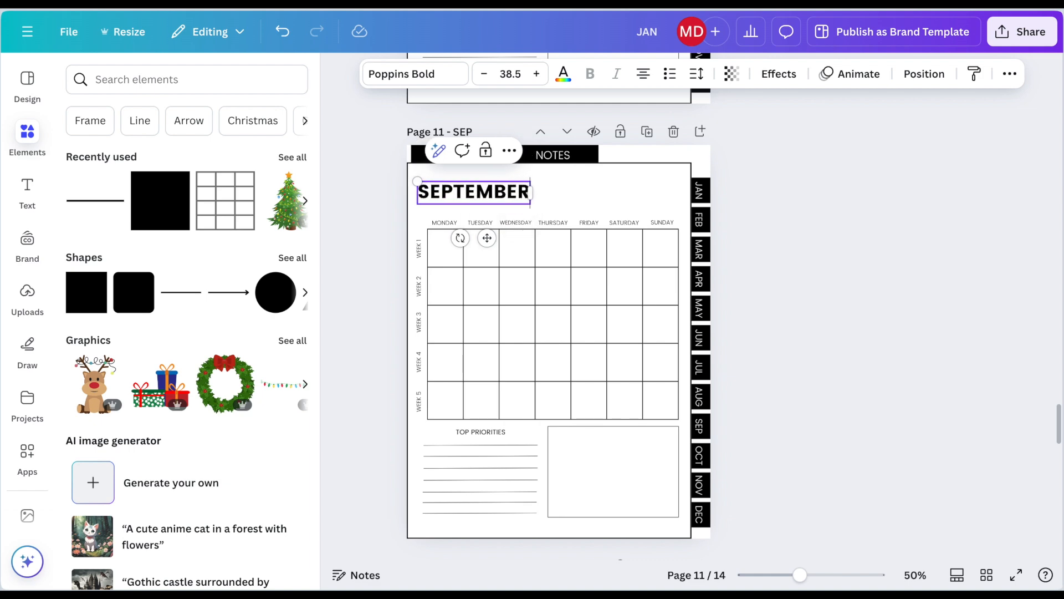
{"action": "left_click_drag", "start_coordinate": [487, 243], "coordinate": [494, 245]}
Step: Change the headings on the AUG and JUL pages to AUGUST and JULY, aligning JULY with the calendar's left edge
{"action": "scroll", "coordinate": [494, 245], "scroll_direction": "up", "scroll_amount": 6}
{"action": "double_click", "coordinate": [471, 204]}
{"action": "type", "text": "AUGUST"}
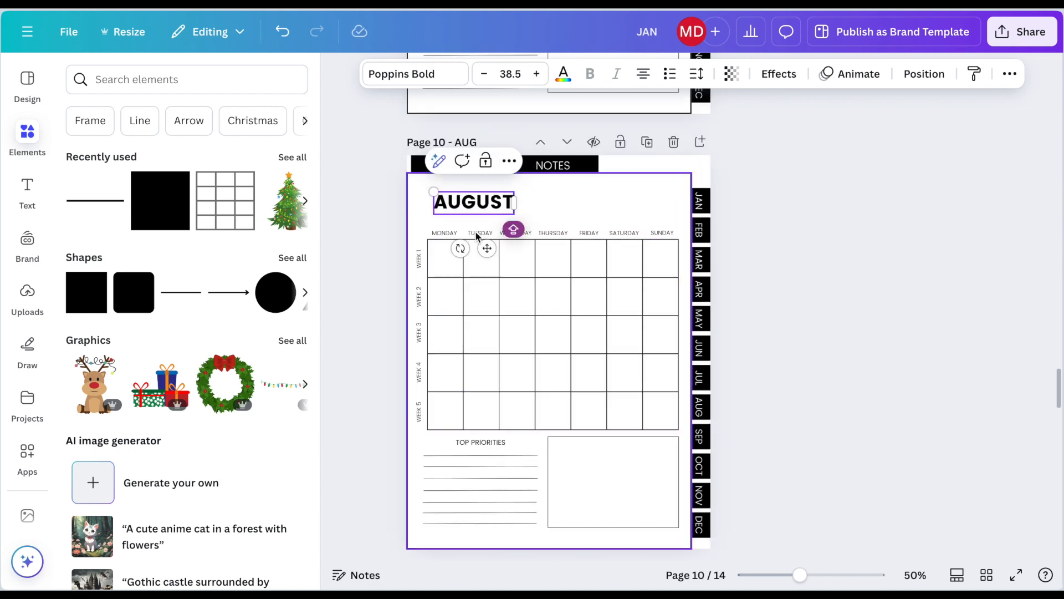
{"action": "scroll", "coordinate": [480, 250], "scroll_direction": "up", "scroll_amount": 6}
{"action": "double_click", "coordinate": [471, 155]}
{"action": "type", "text": "JULY"}
{"action": "left_click_drag", "start_coordinate": [474, 205], "coordinate": [473, 209]}
Step: Change the headings on the JUN and MAY pages to JUNE and MAY, aligned with the calendar's left edge
{"action": "scroll", "coordinate": [465, 285], "scroll_direction": "up", "scroll_amount": 6}
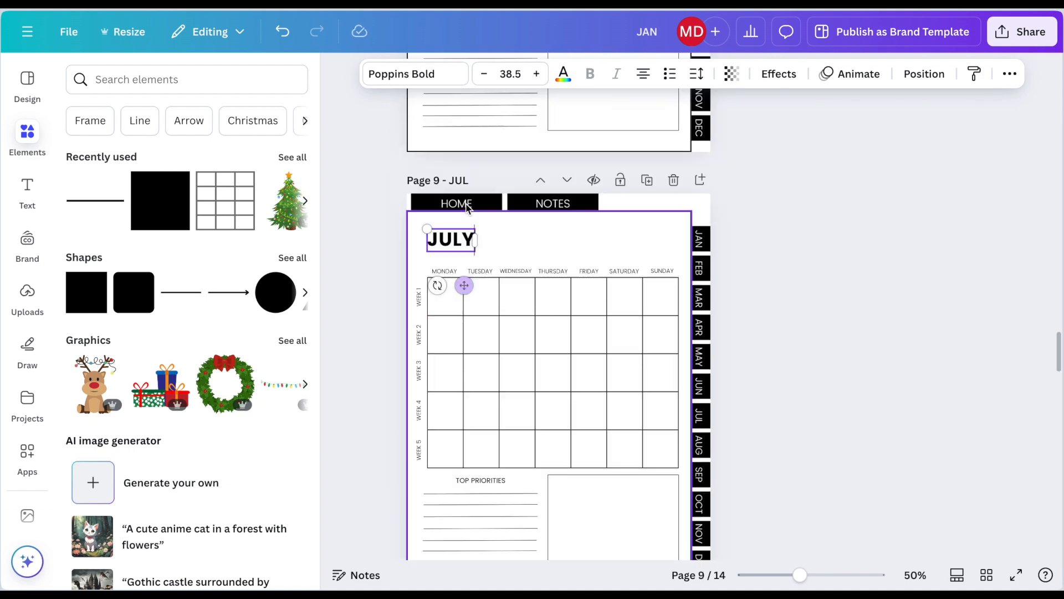
{"action": "double_click", "coordinate": [460, 235]}
{"action": "type", "text": "JUNE"}
{"action": "left_click_drag", "start_coordinate": [487, 281], "coordinate": [464, 281]}
{"action": "scroll", "coordinate": [466, 281], "scroll_direction": "up", "scroll_amount": 4}
{"action": "double_click", "coordinate": [474, 120]}
{"action": "type", "text": "MA"}
{"action": "scroll", "coordinate": [474, 119], "scroll_direction": "up", "scroll_amount": 2}
{"action": "type", "text": "Y"}
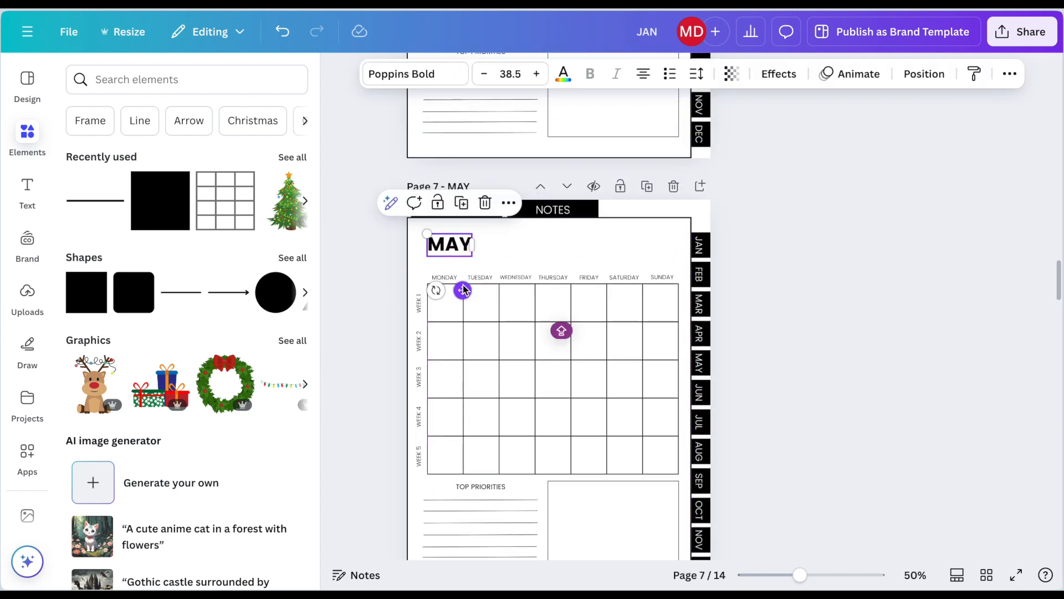
Step: Change the headings on the APR and MAR pages to APRIL and MARCH
{"action": "scroll", "coordinate": [464, 280], "scroll_direction": "up", "scroll_amount": 4}
{"action": "double_click", "coordinate": [464, 113]}
{"action": "type", "text": "APRIL"}
{"action": "scroll", "coordinate": [443, 161], "scroll_direction": "up", "scroll_amount": 4}
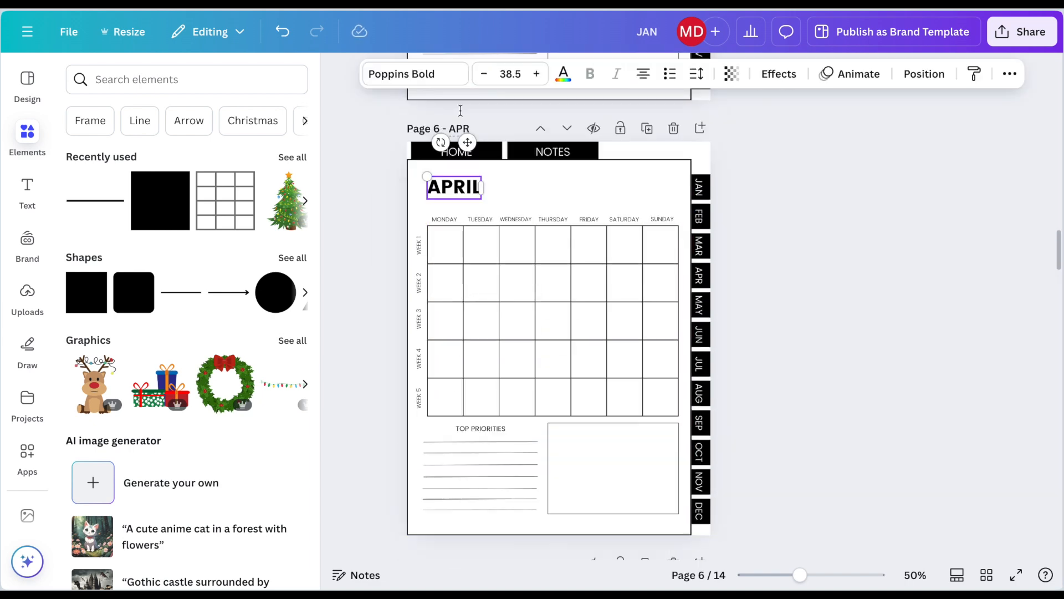
{"action": "double_click", "coordinate": [445, 159]}
{"action": "type", "text": "MARCH"}
{"action": "scroll", "coordinate": [477, 211], "scroll_direction": "up", "scroll_amount": 4}
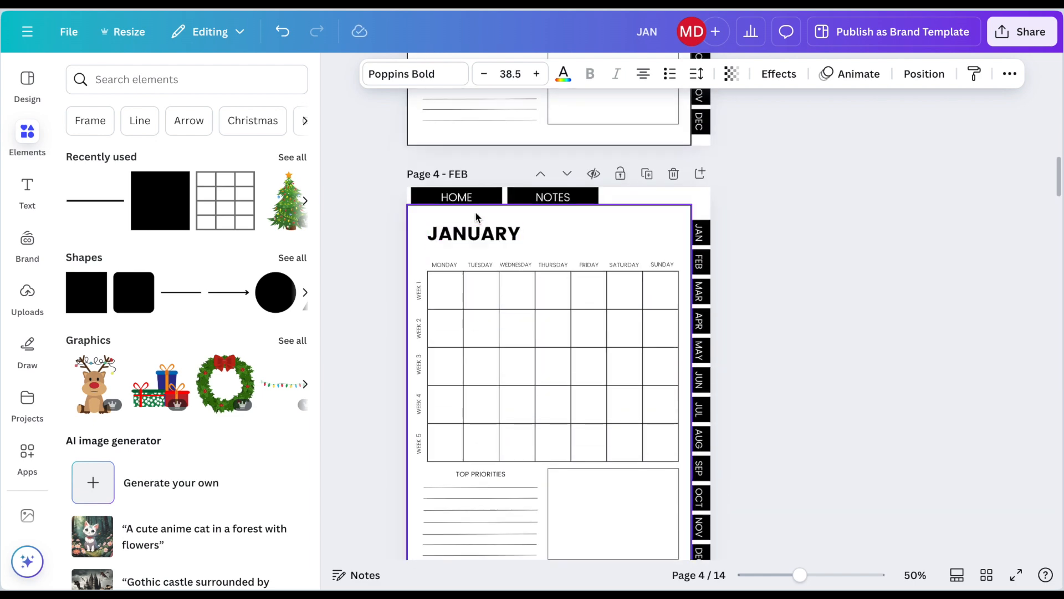
Step: Change the heading on the FEB page to FEBRUARY
{"action": "double_click", "coordinate": [473, 234]}
{"action": "key", "text": "ctrl+c"}
{"action": "type", "text": "FEBRUARY"}
{"action": "scroll", "coordinate": [566, 285], "scroll_direction": "up", "scroll_amount": 5}
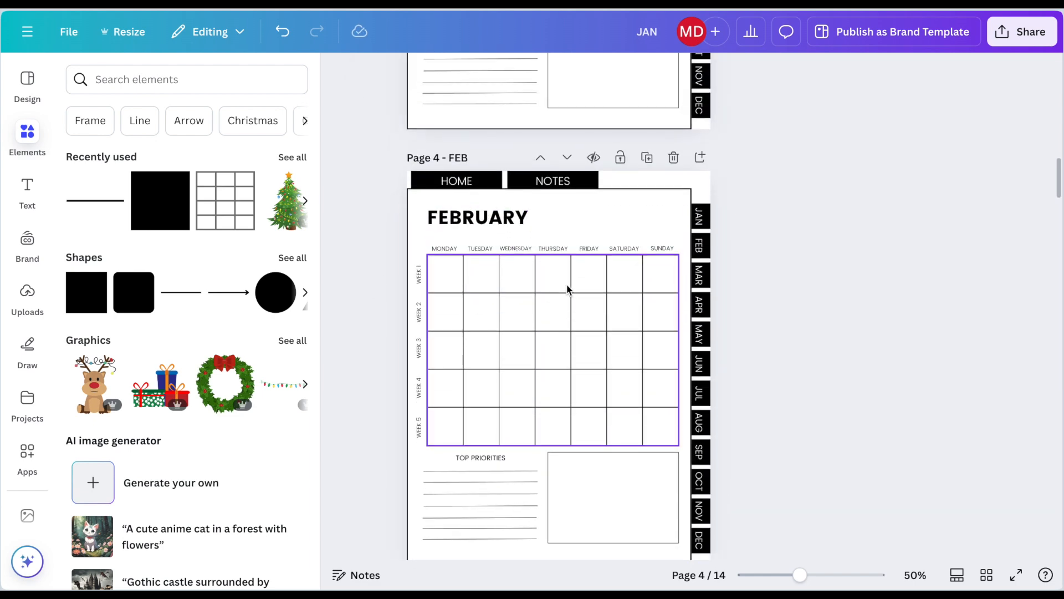
{"action": "scroll", "coordinate": [567, 283], "scroll_direction": "up", "scroll_amount": 3}
{"action": "scroll", "coordinate": [566, 284], "scroll_direction": "down", "scroll_amount": 8}
{"action": "left_click_drag", "start_coordinate": [799, 574], "coordinate": [813, 574]}
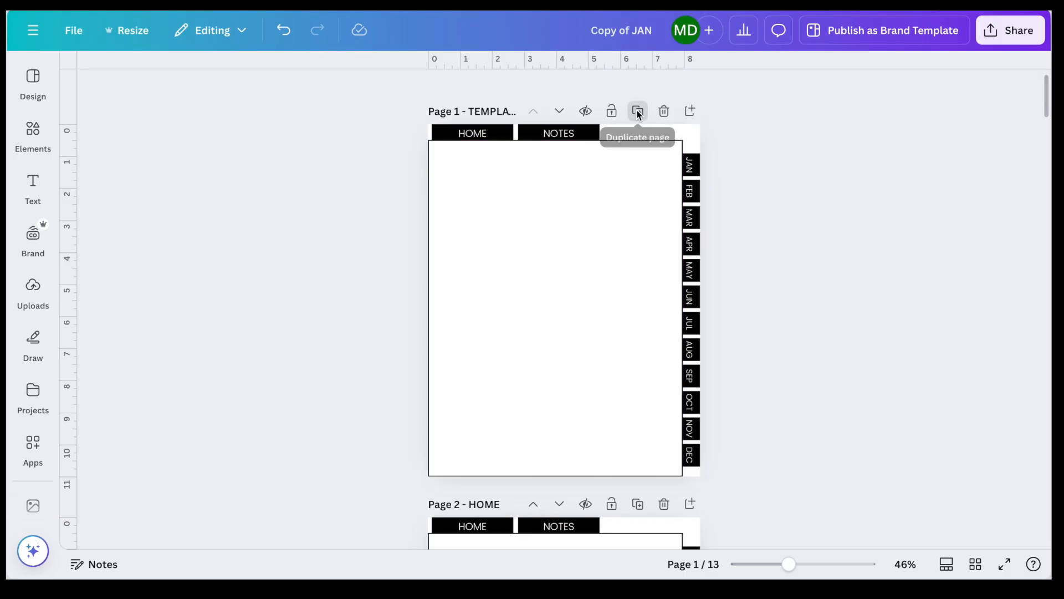
Step: Duplicate the blank TEMPLATE page and move the copy directly after the JAN page in the page overview
{"action": "left_click", "coordinate": [637, 111]}
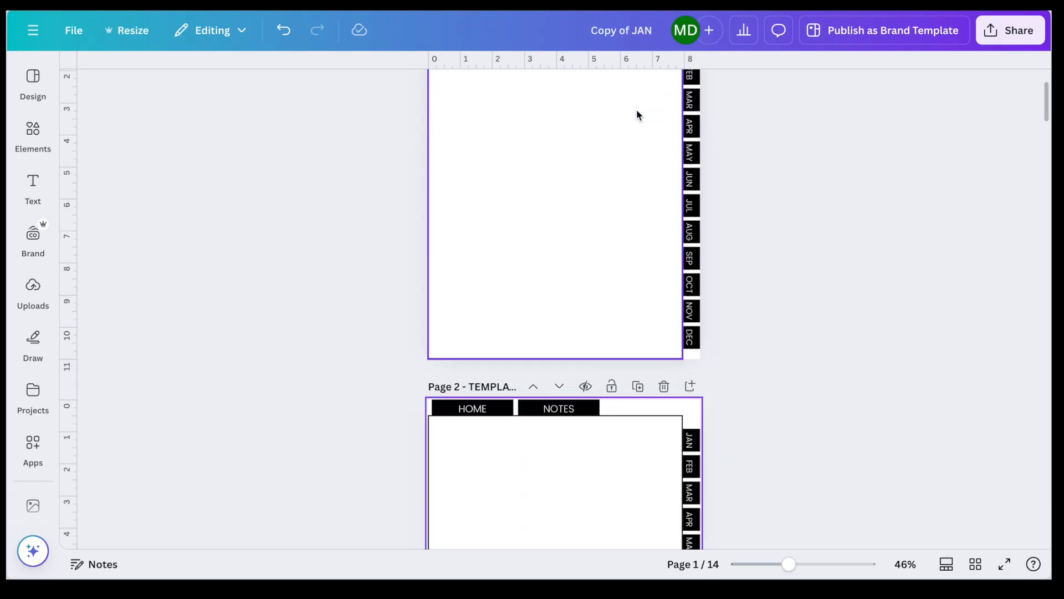
{"action": "left_click", "coordinate": [970, 566]}
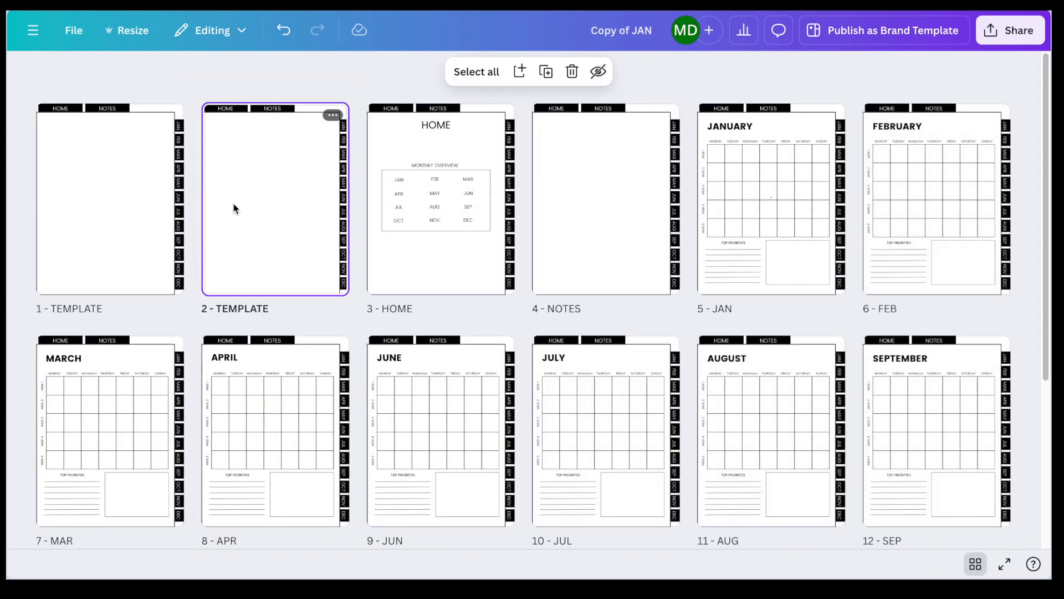
{"action": "left_click_drag", "start_coordinate": [233, 208], "coordinate": [822, 202]}
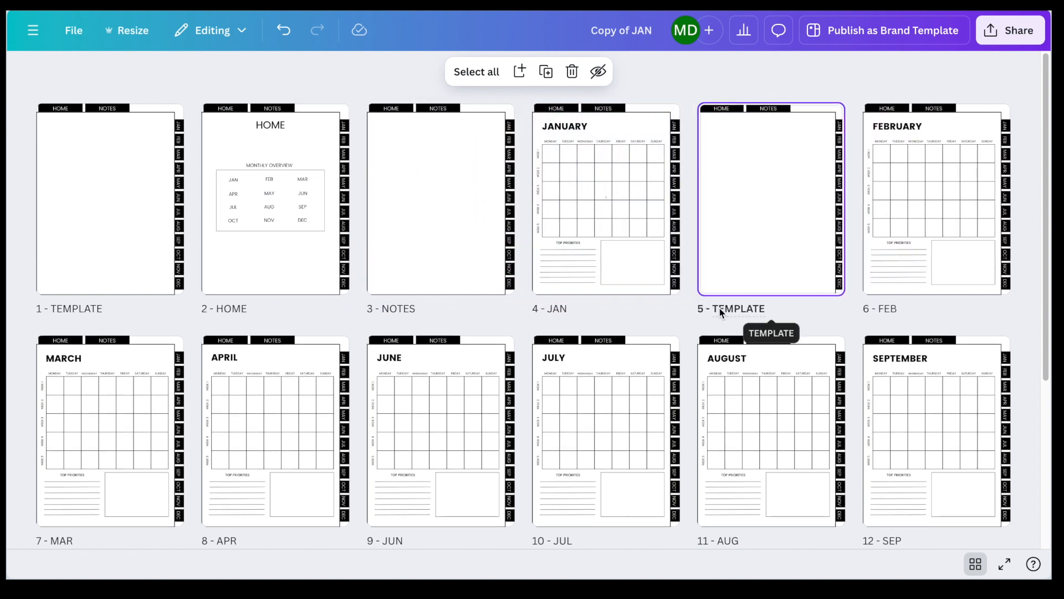
Step: Rename the duplicated template page as Week and open it for editing
{"action": "left_click", "coordinate": [720, 311]}
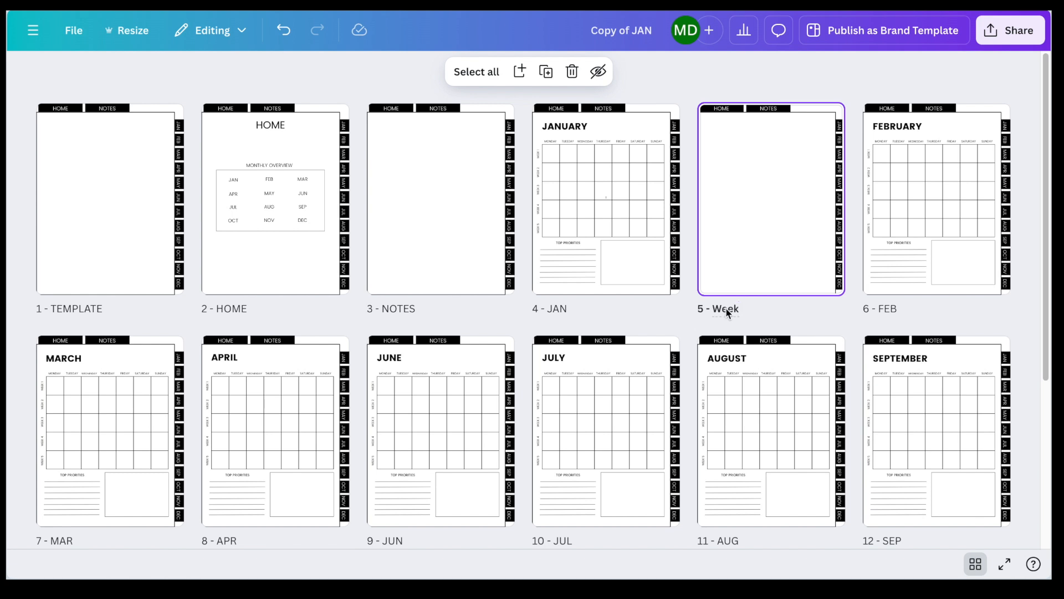
{"action": "type", "text": "Week"}
{"action": "double_click", "coordinate": [746, 291]}
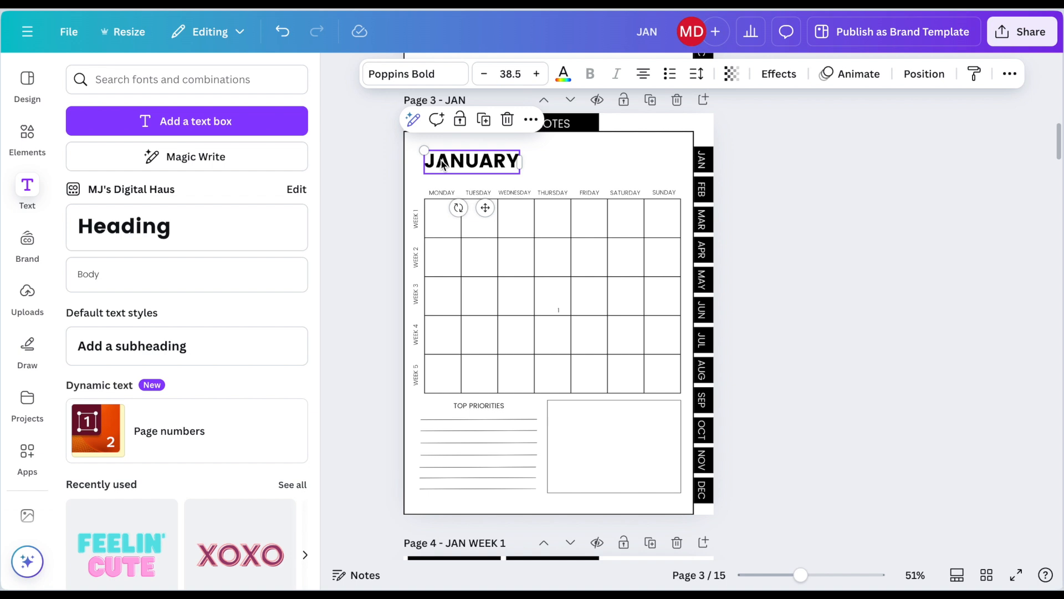
Step: Paste the JANUARY heading onto the JAN WEEK 1 page and place it in the page's upper-left corner
{"action": "scroll", "coordinate": [442, 162], "scroll_direction": "down", "scroll_amount": 8}
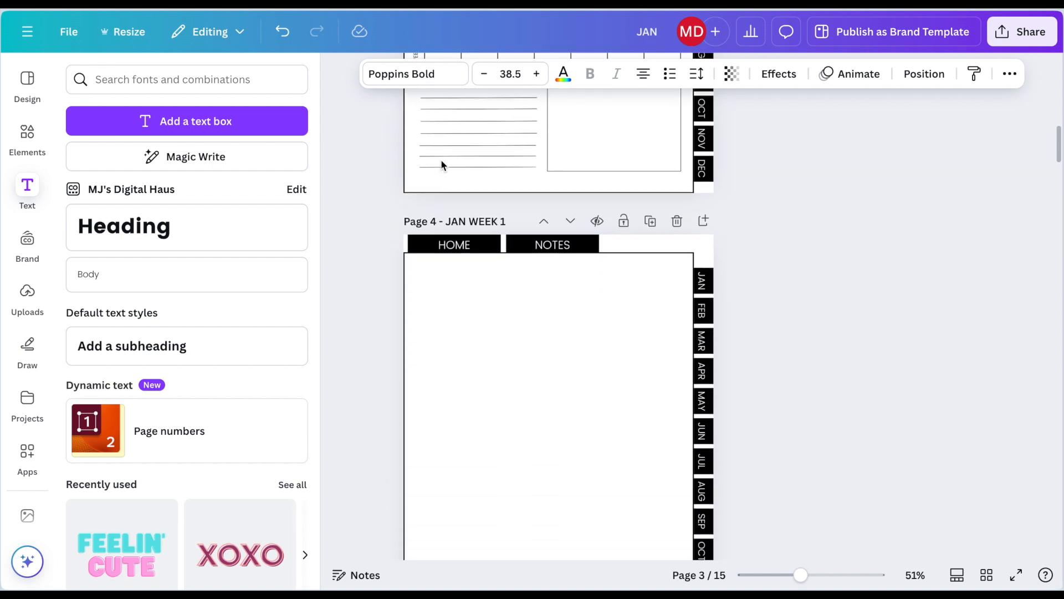
{"action": "key", "text": "ctrl+v"}
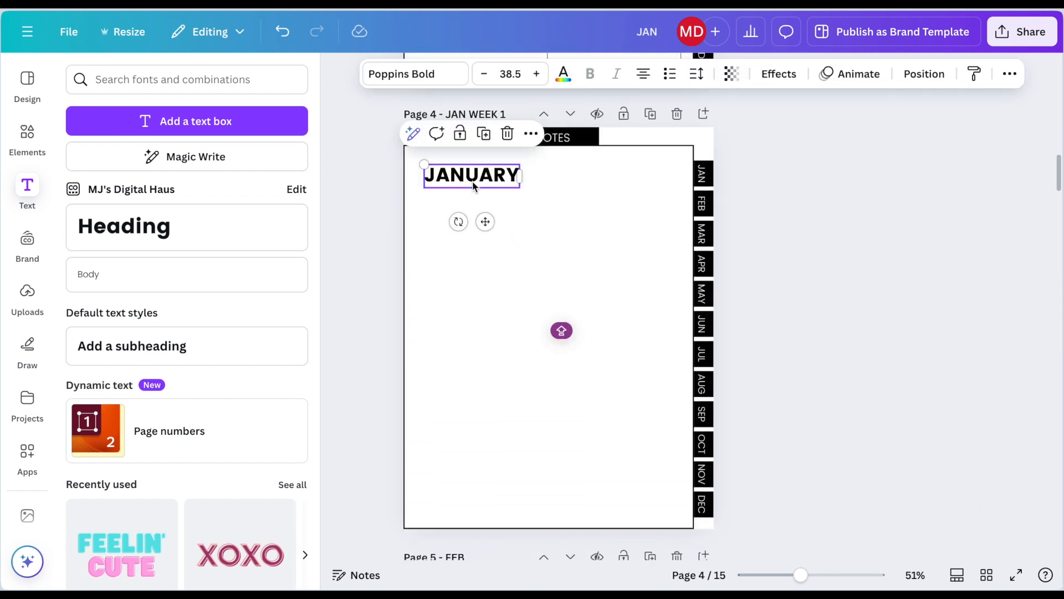
{"action": "left_click", "coordinate": [774, 173]}
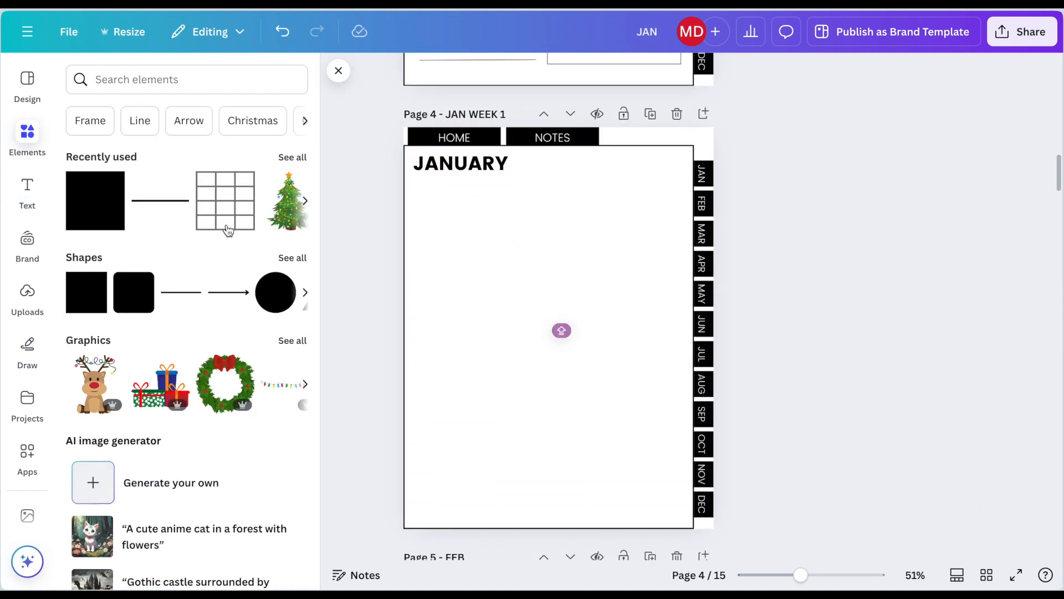
Step: Add a table to the JAN WEEK 1 page and delete two of its columns to leave a single column
{"action": "left_click", "coordinate": [227, 230]}
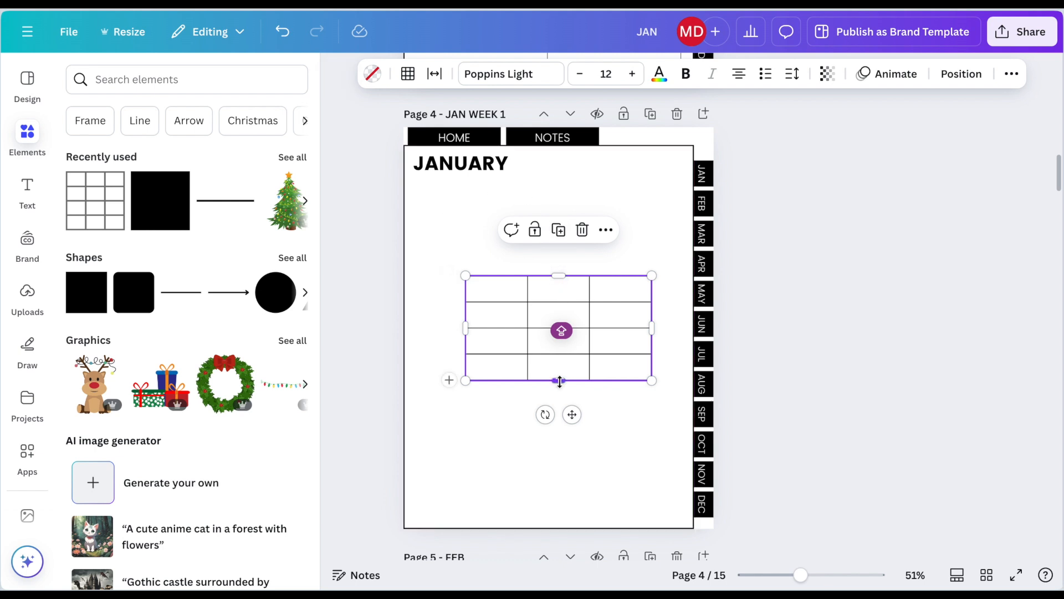
{"action": "left_click", "coordinate": [606, 230]}
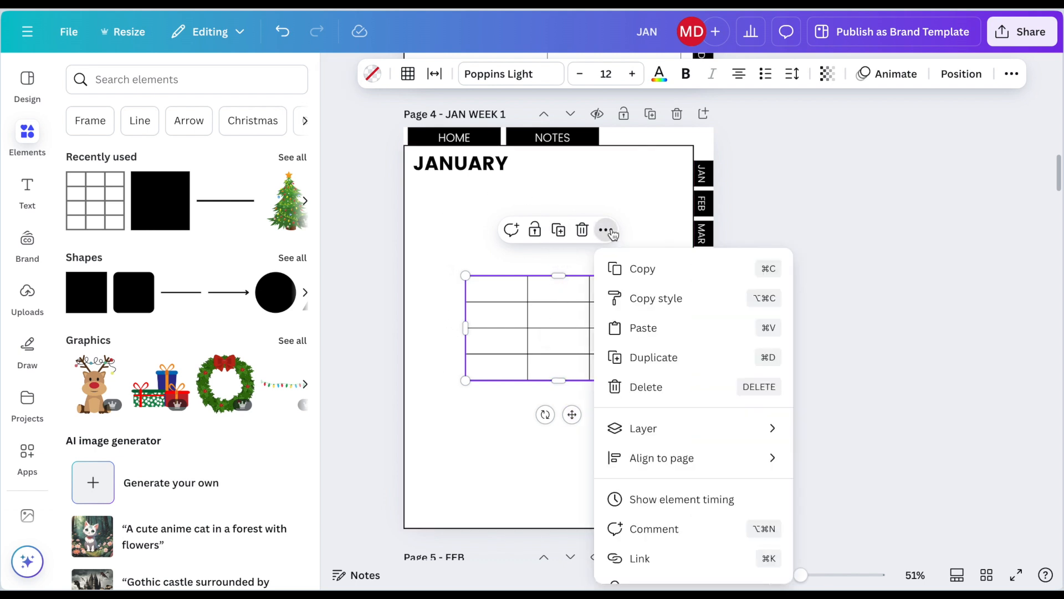
{"action": "left_click", "coordinate": [558, 294]}
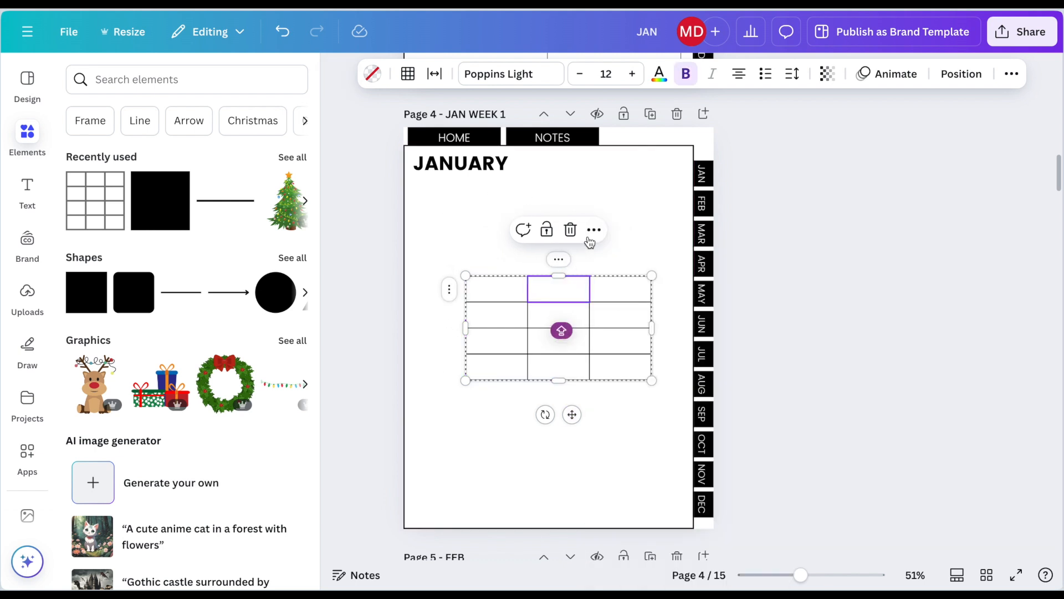
{"action": "left_click", "coordinate": [593, 230]}
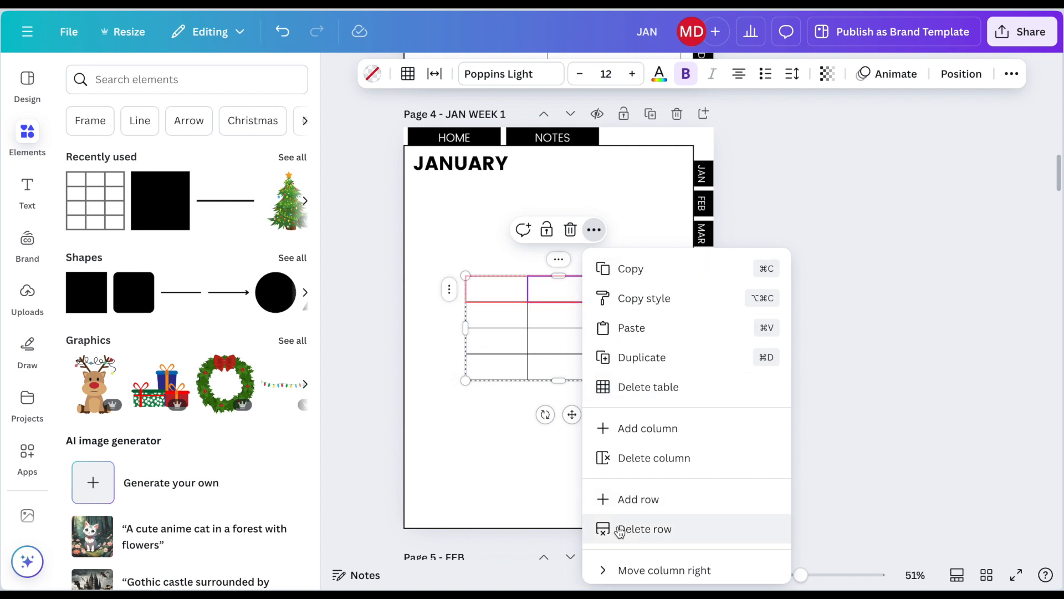
{"action": "left_click", "coordinate": [619, 457]}
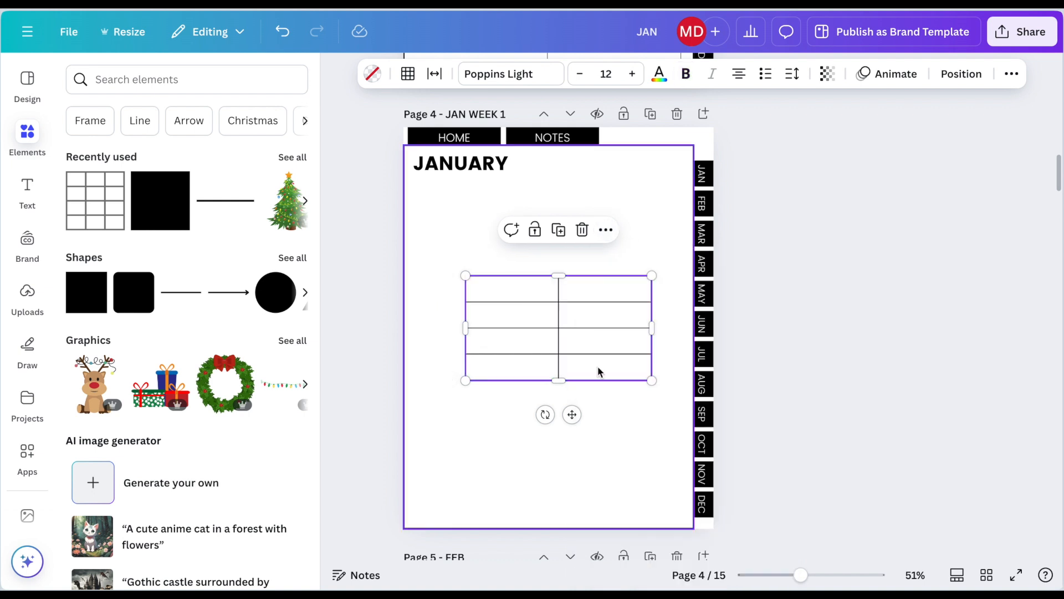
{"action": "left_click", "coordinate": [606, 231]}
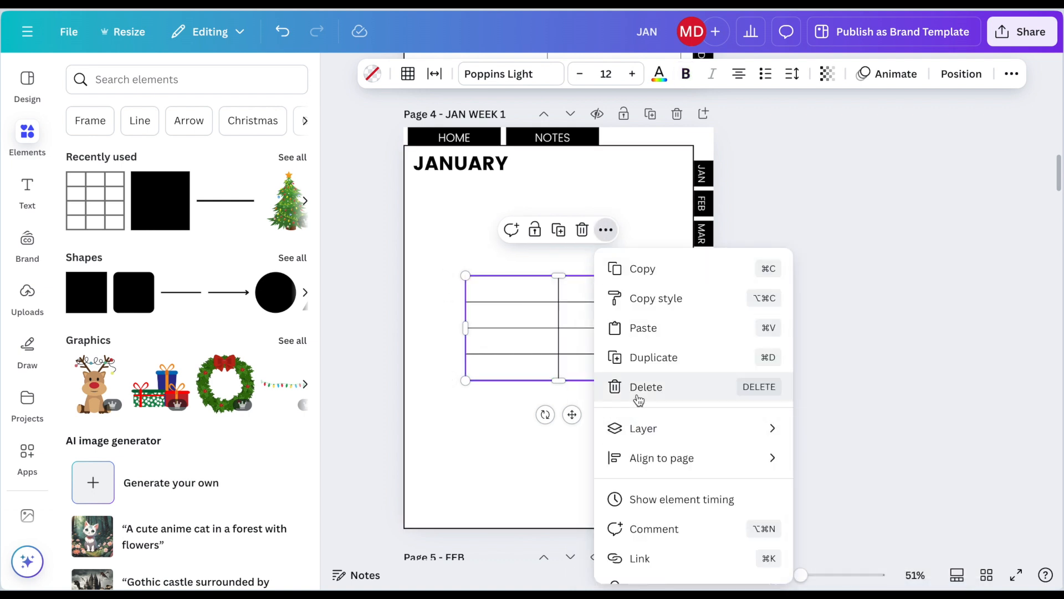
{"action": "left_click", "coordinate": [588, 312]}
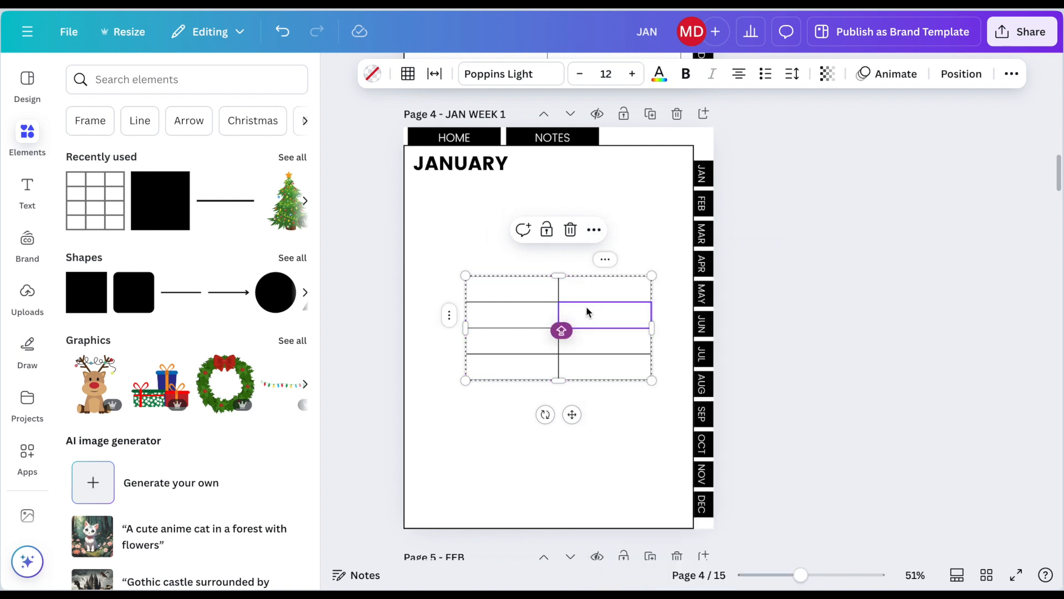
{"action": "left_click", "coordinate": [594, 229]}
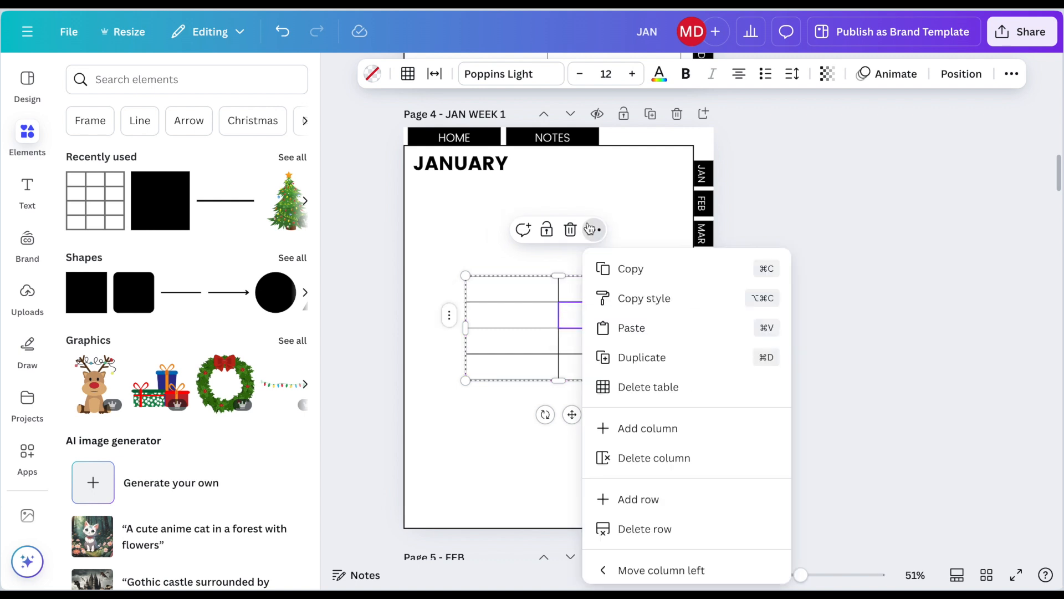
{"action": "left_click", "coordinate": [650, 460]}
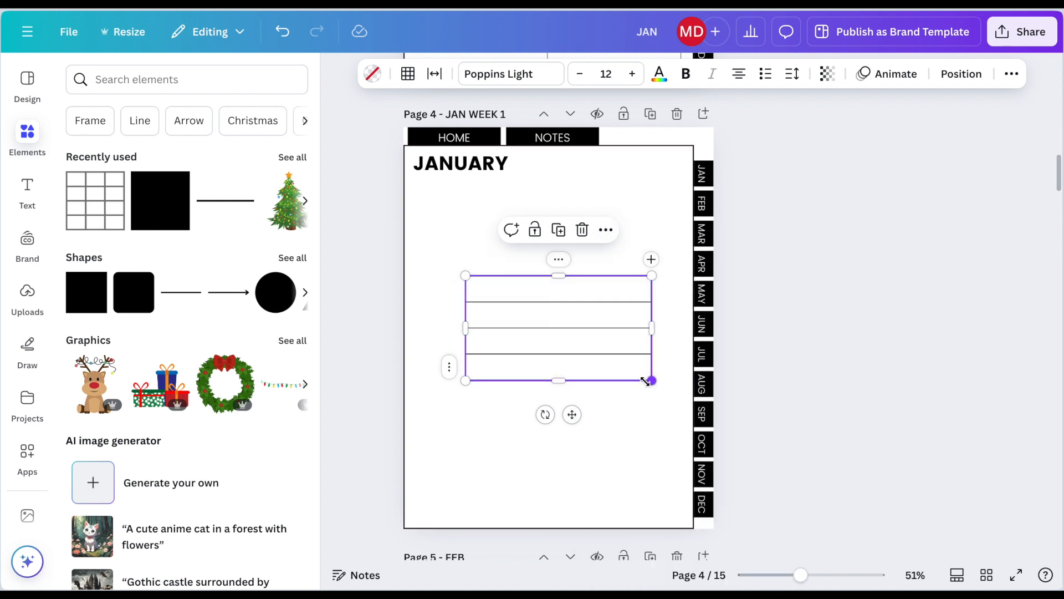
Step: Extend the single-column table to seven rows and fit it along the page's left border, from below the JANUARY heading to the page bottom
{"action": "left_click_drag", "start_coordinate": [645, 381], "coordinate": [553, 395]}
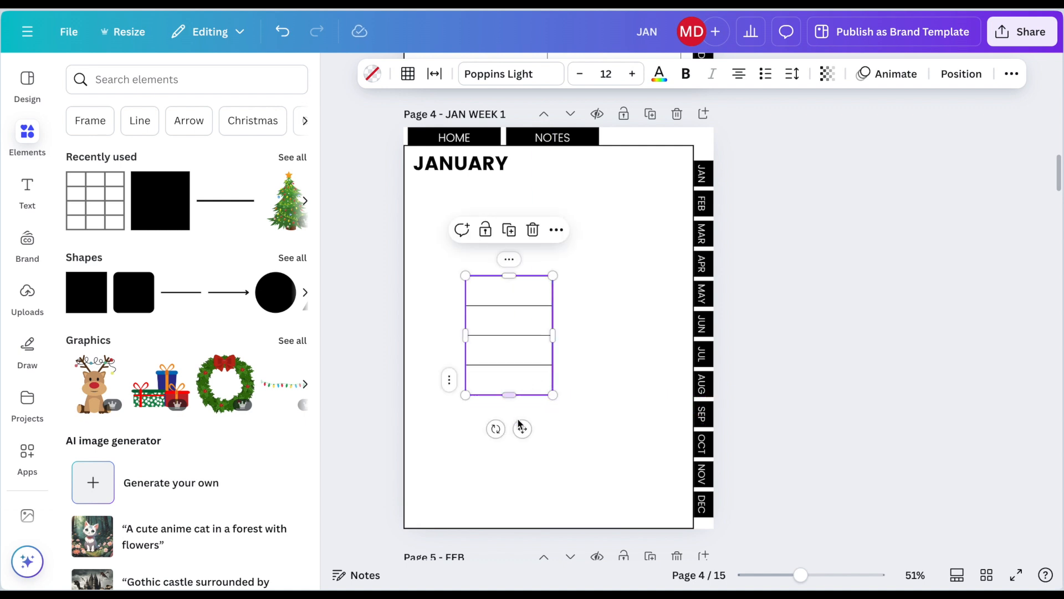
{"action": "left_click", "coordinate": [449, 395]}
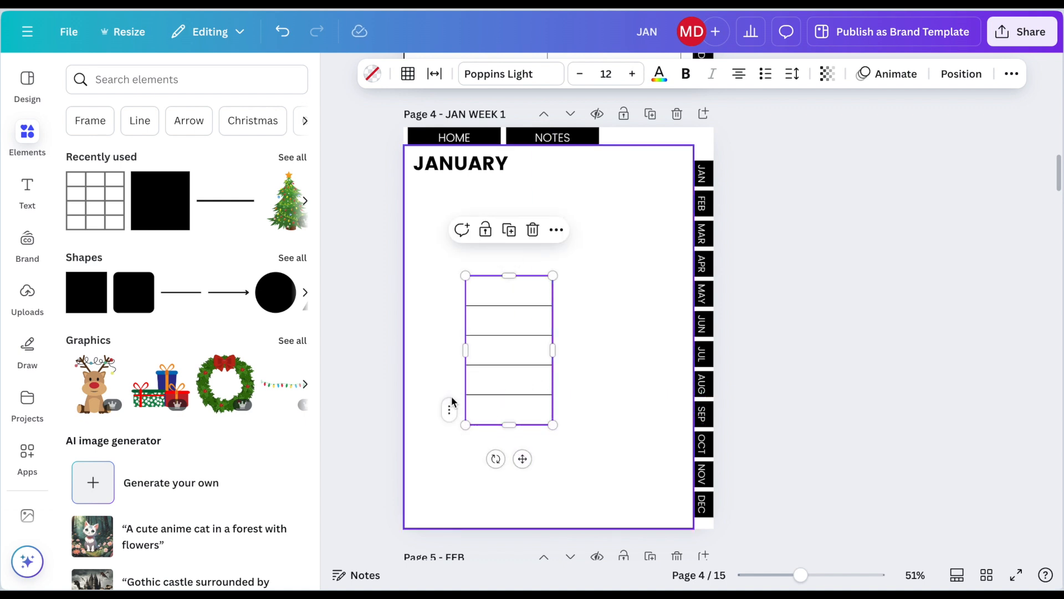
{"action": "left_click", "coordinate": [449, 425]}
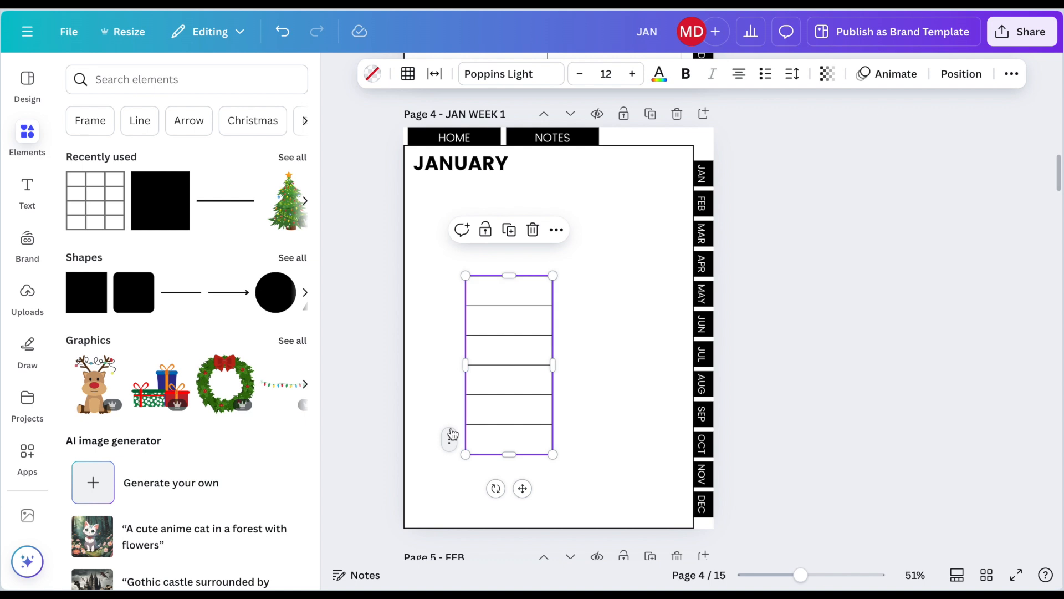
{"action": "left_click", "coordinate": [451, 435]}
{"action": "left_click_drag", "start_coordinate": [522, 516], "coordinate": [461, 419]}
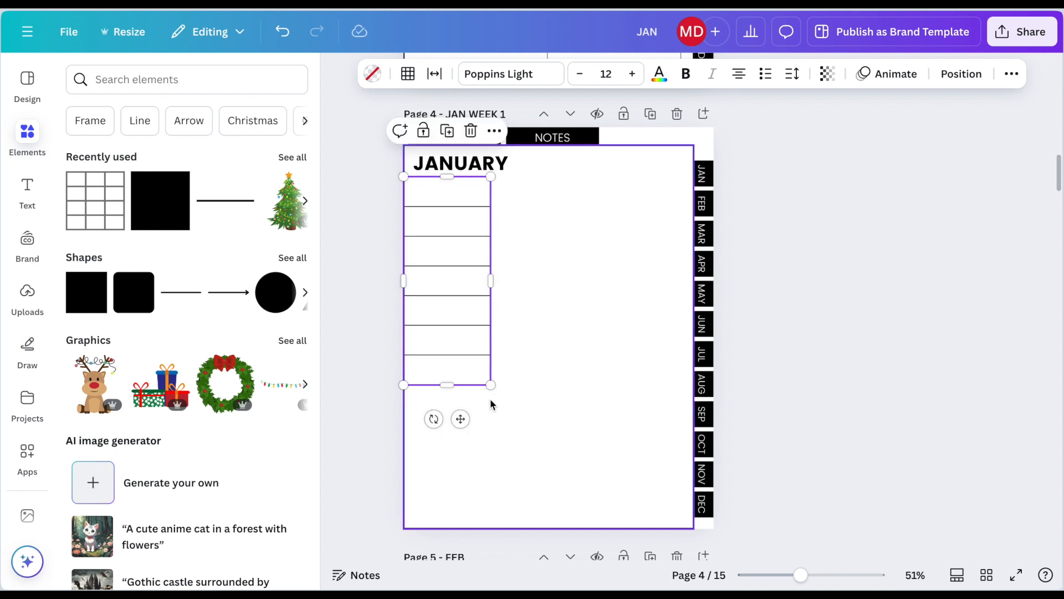
{"action": "left_click_drag", "start_coordinate": [490, 386], "coordinate": [563, 529]}
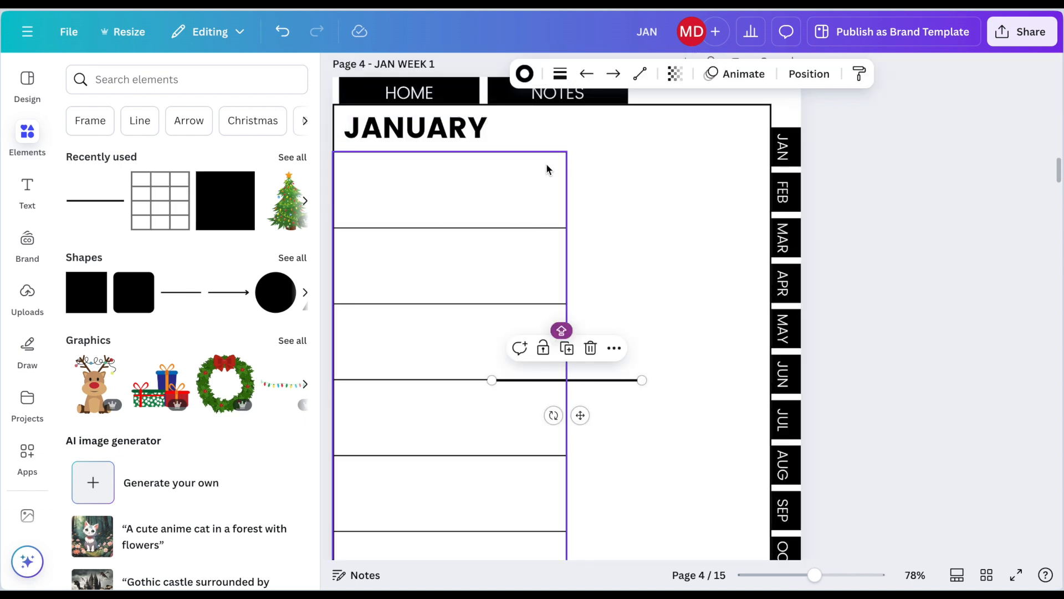
Step: Set the added line's weight to 2 and run it from the table's upper-right corner across to the page's right border
{"action": "left_click", "coordinate": [560, 74]}
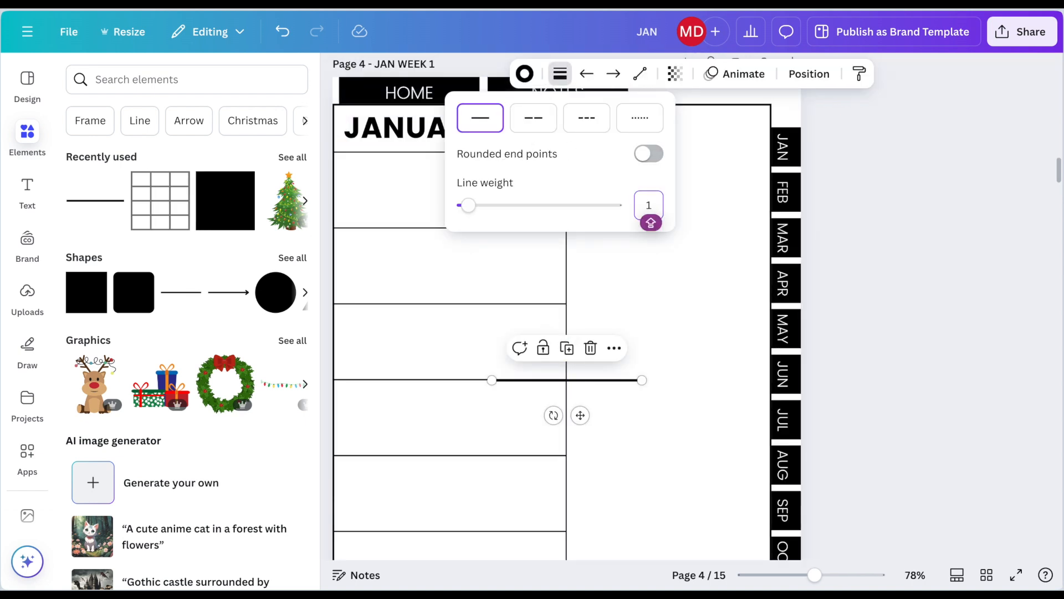
{"action": "left_click_drag", "start_coordinate": [580, 415], "coordinate": [659, 193]}
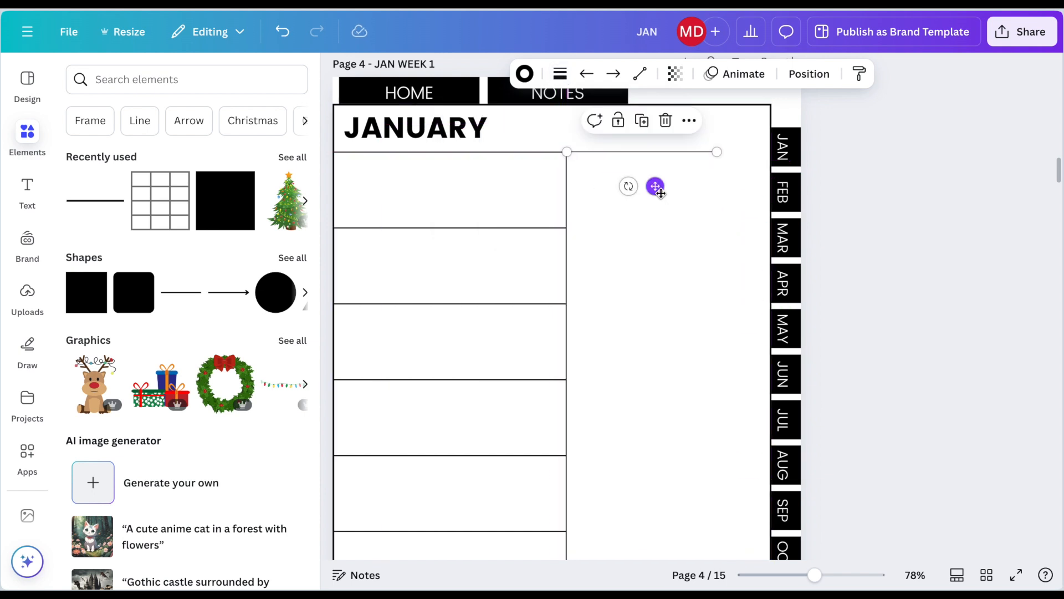
{"action": "left_click", "coordinate": [560, 74]}
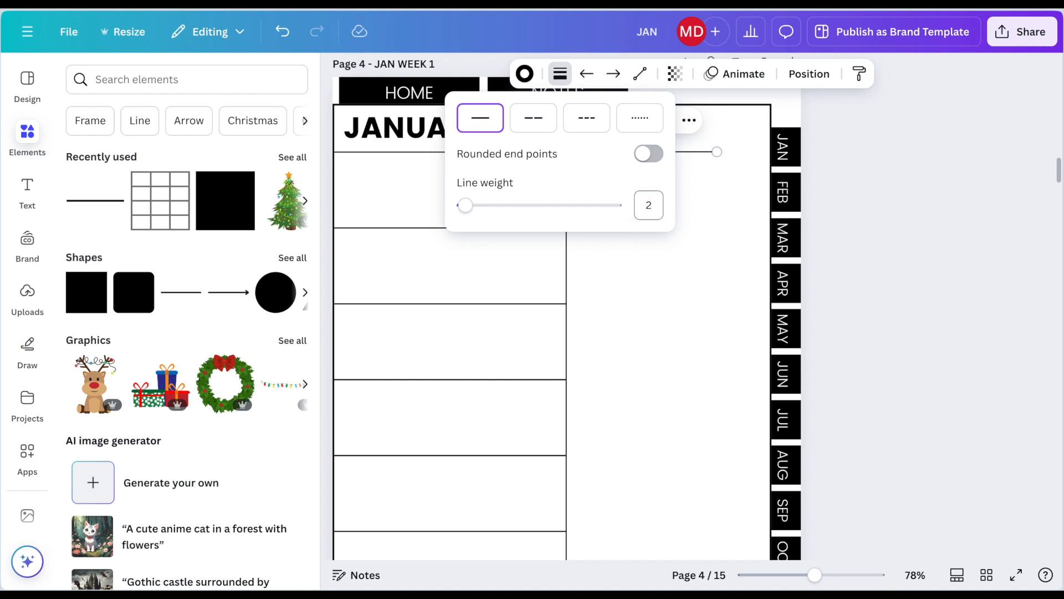
{"action": "left_click", "coordinate": [862, 287]}
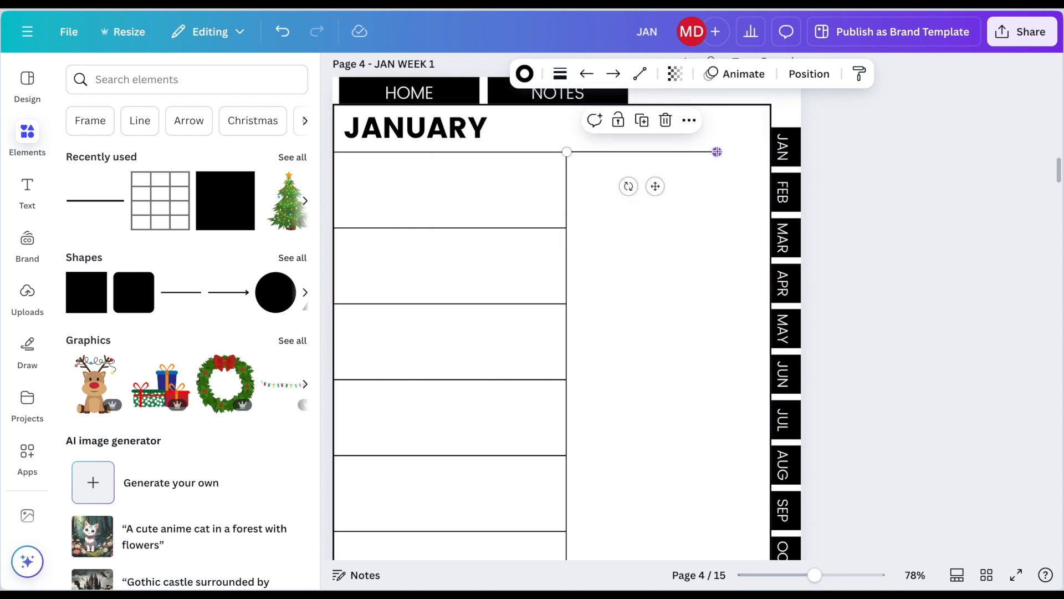
{"action": "left_click_drag", "start_coordinate": [716, 151], "coordinate": [758, 153]}
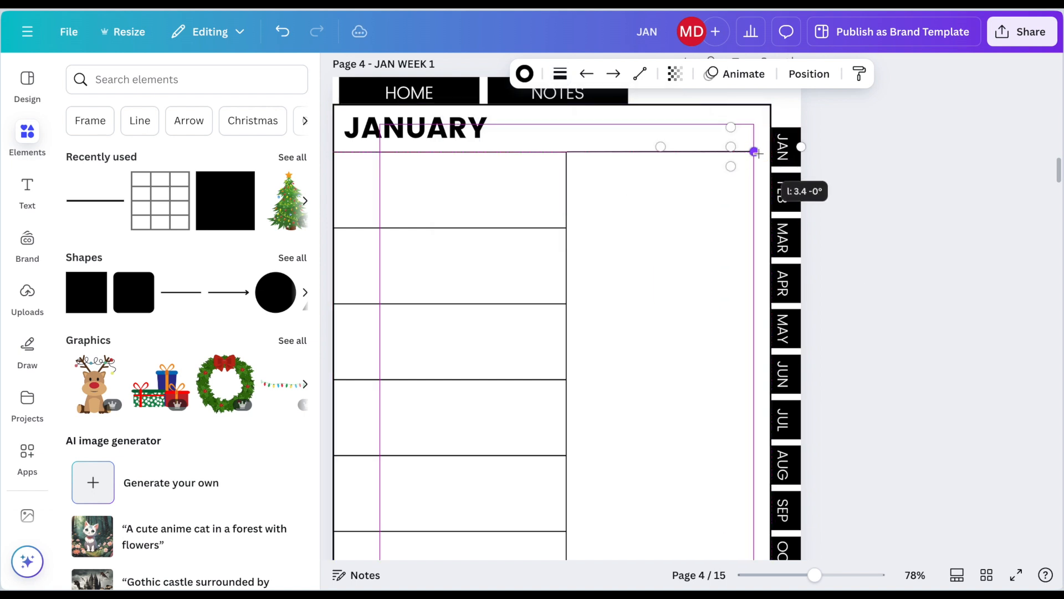
Step: Add a black square, shrink it to a small flat rectangle and place it beside the JANUARY heading
{"action": "scroll", "coordinate": [761, 152], "scroll_direction": "up", "scroll_amount": 2}
{"action": "left_click", "coordinate": [221, 219]}
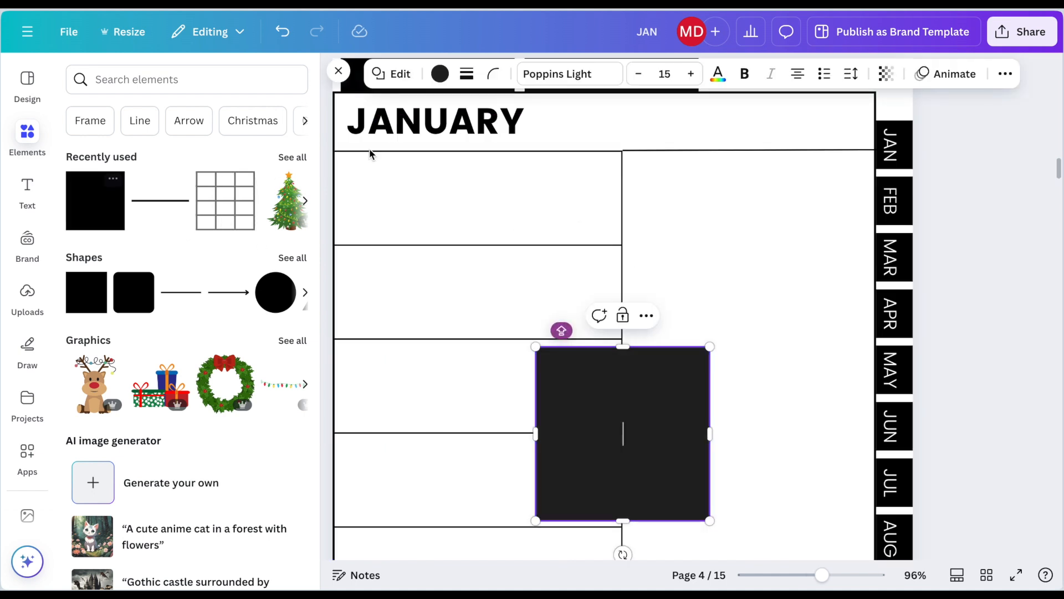
{"action": "left_click_drag", "start_coordinate": [708, 518], "coordinate": [618, 363]}
{"action": "left_click_drag", "start_coordinate": [612, 367], "coordinate": [613, 164]}
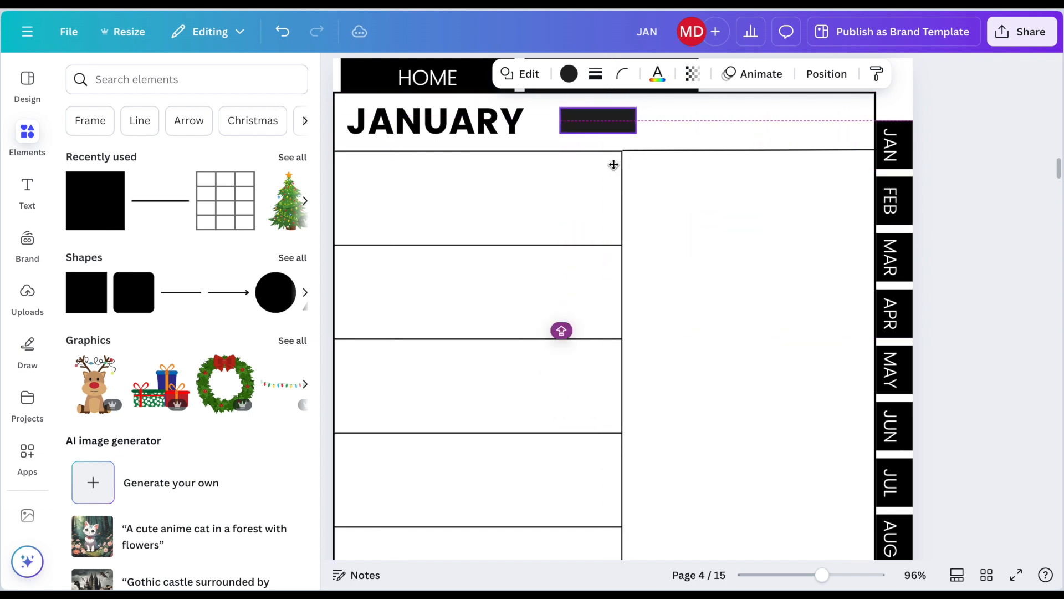
Step: Label the small black rectangle WEEK OF: and resize it to fit the text
{"action": "double_click", "coordinate": [598, 122]}
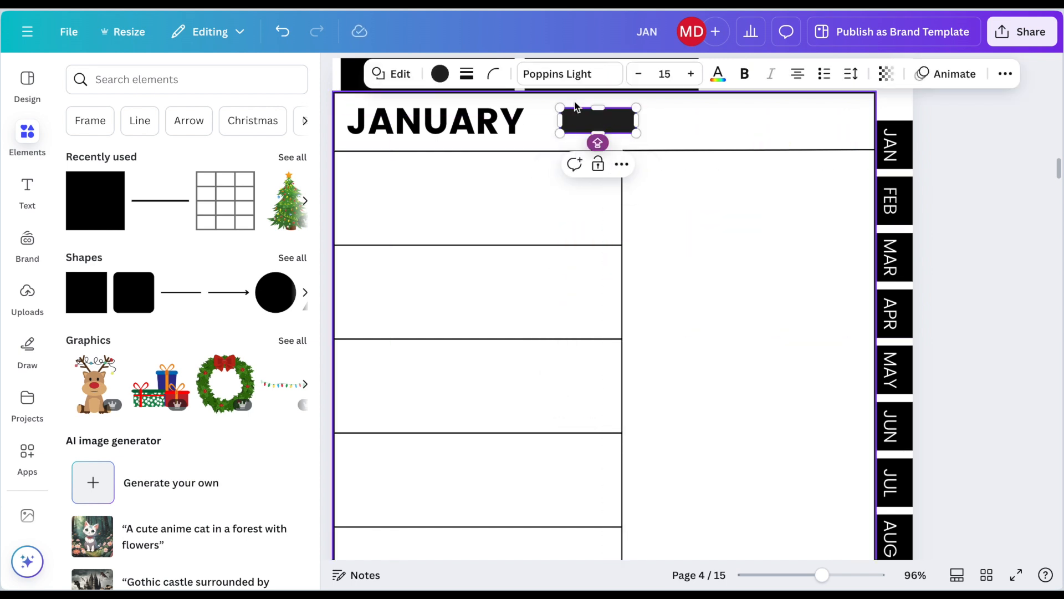
{"action": "type", "text": "WEEK OF:"}
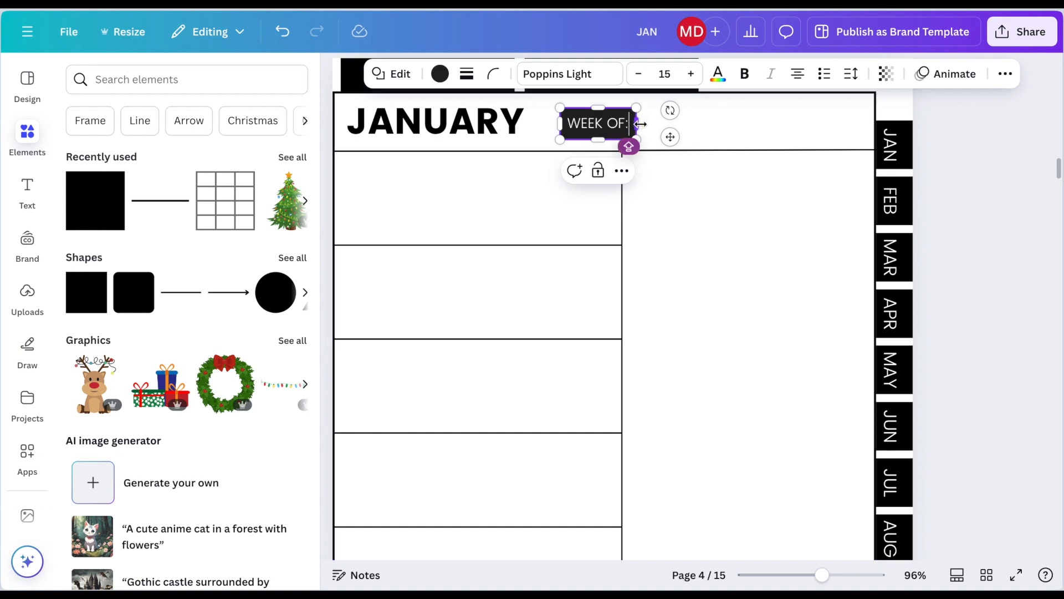
{"action": "left_click_drag", "start_coordinate": [641, 124], "coordinate": [644, 124]}
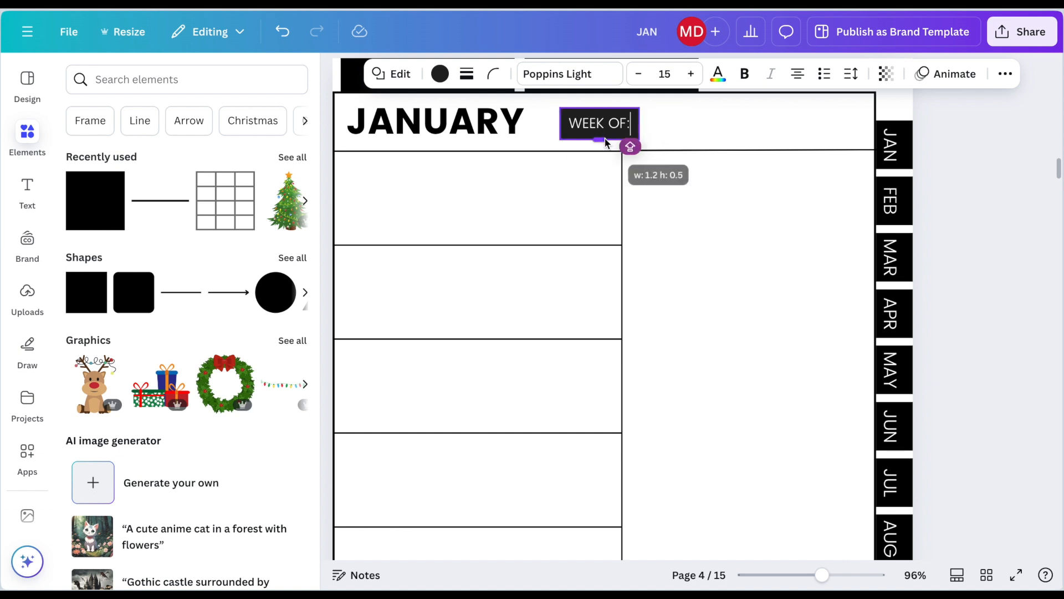
{"action": "left_click", "coordinate": [918, 123]}
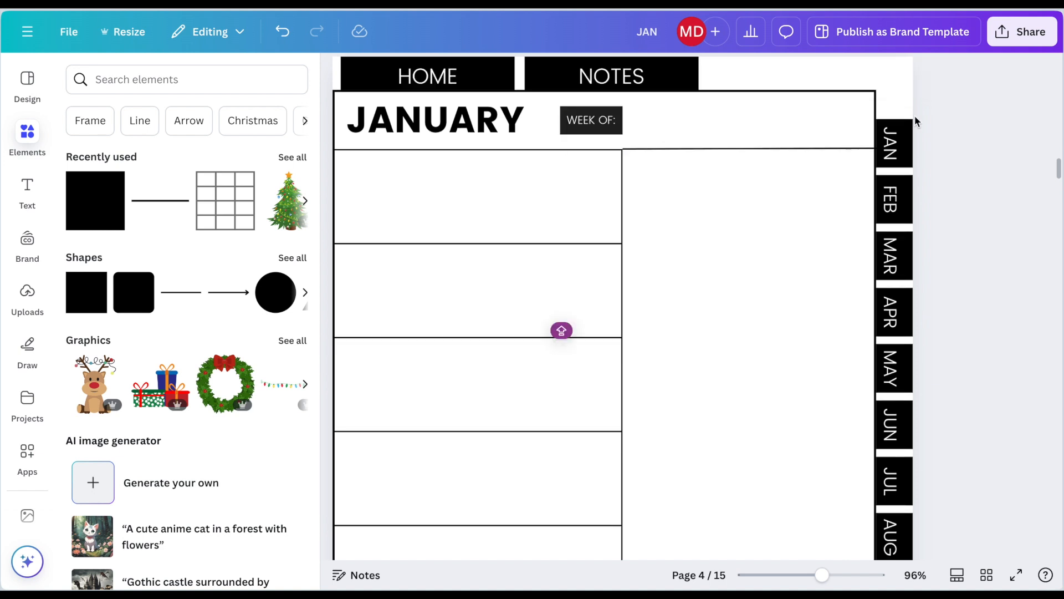
Step: Add a longer rectangle directly after the WEEK OF: label, with a white fill and a solid border of weight 2
{"action": "left_click", "coordinate": [99, 225]}
{"action": "left_click_drag", "start_coordinate": [622, 518], "coordinate": [709, 134]}
{"action": "left_click", "coordinate": [568, 74]}
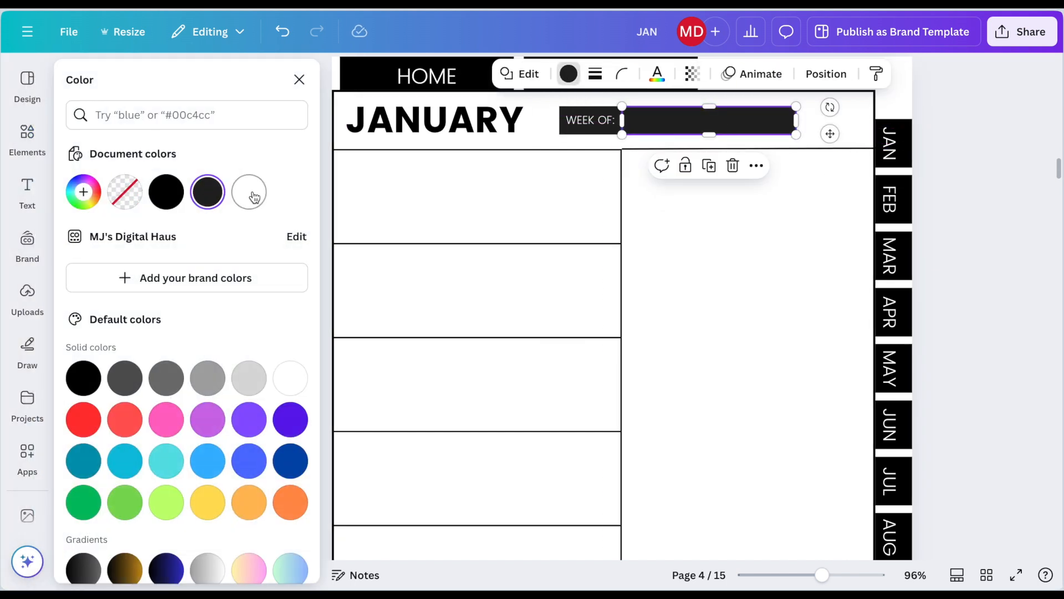
{"action": "left_click", "coordinate": [249, 192]}
{"action": "left_click", "coordinate": [597, 74]}
{"action": "left_click", "coordinate": [546, 118]}
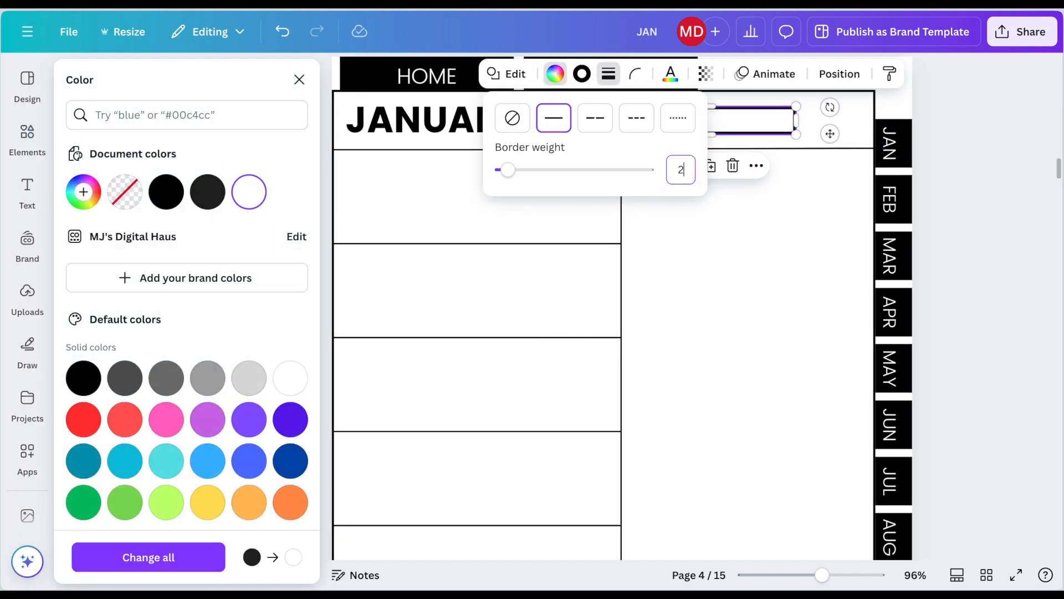
{"action": "left_click", "coordinate": [998, 127]}
{"action": "left_click", "coordinate": [1001, 128]}
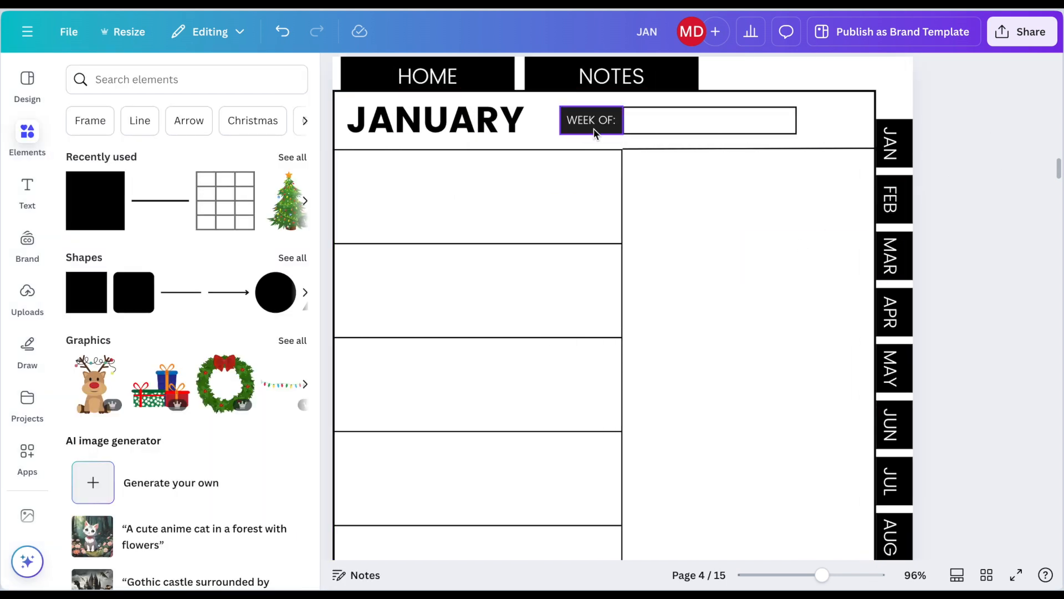
Step: Add a body text reading MONDAY and place it in the upper-left corner of the table's first row
{"action": "left_click", "coordinate": [28, 191]}
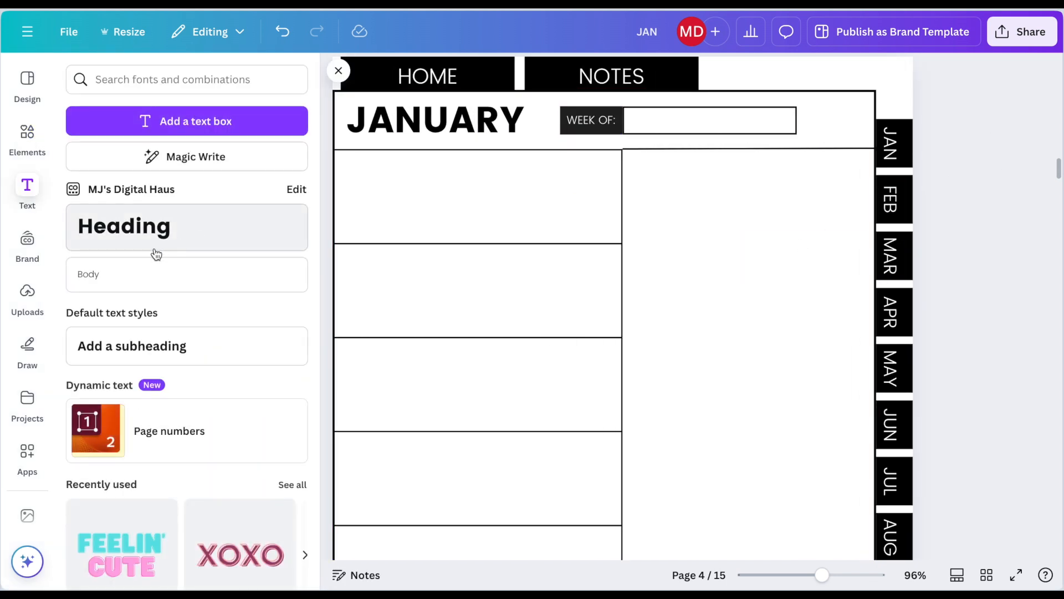
{"action": "left_click", "coordinate": [155, 274]}
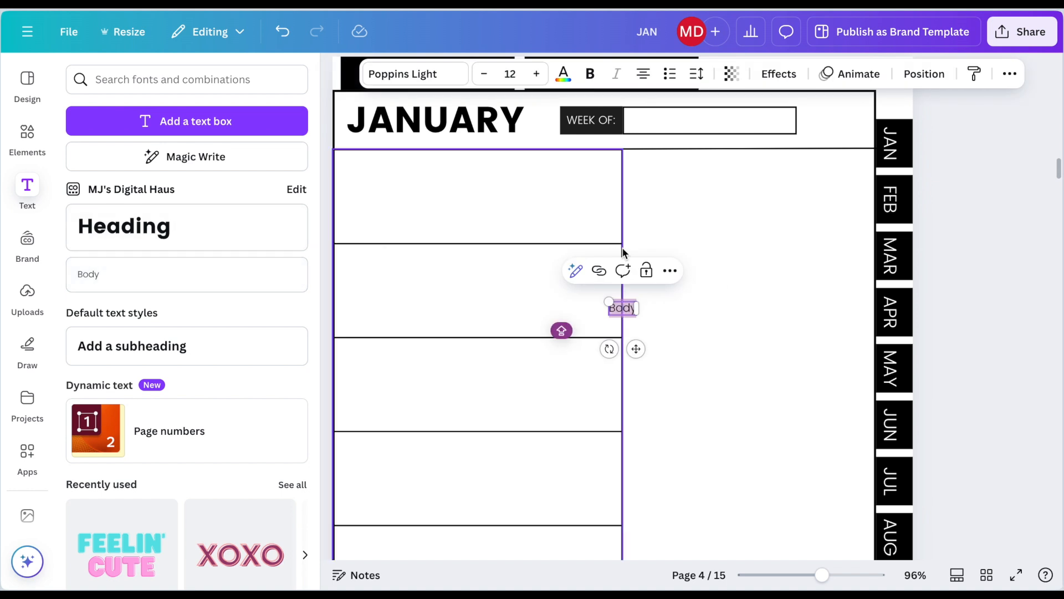
{"action": "type", "text": "MONDAY"}
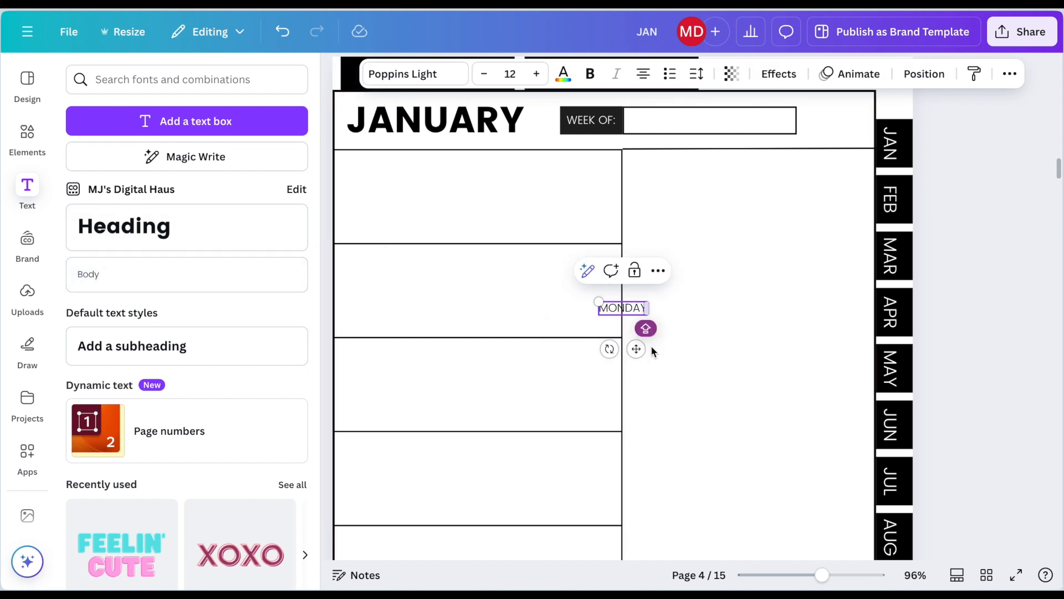
{"action": "left_click_drag", "start_coordinate": [636, 349], "coordinate": [397, 207]}
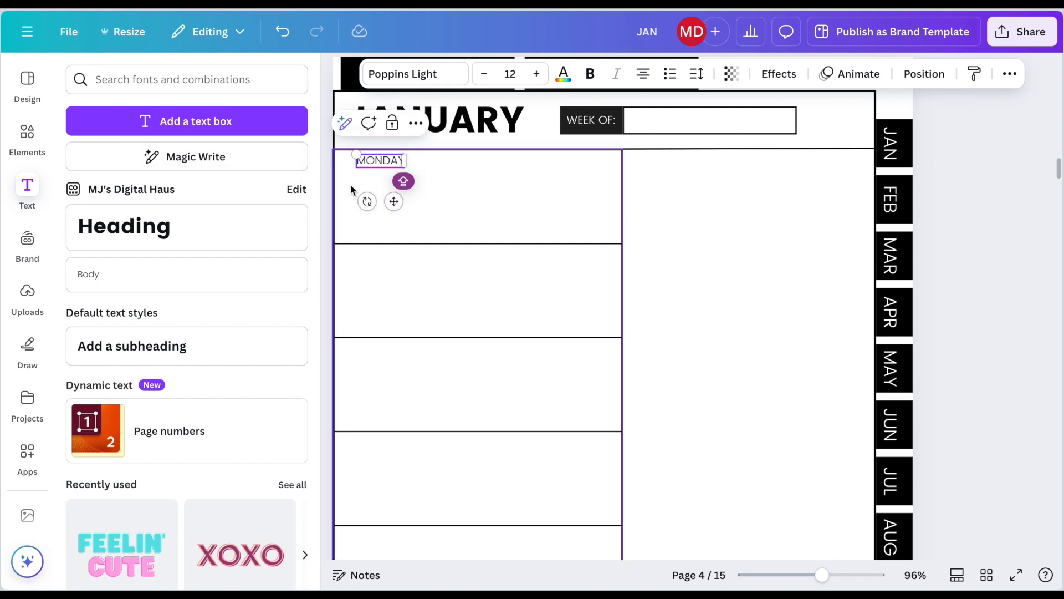
Step: Make the MONDAY label bold at size 13 and realign it in the upper-left corner of the first row
{"action": "left_click", "coordinate": [693, 191]}
{"action": "left_click", "coordinate": [405, 161]}
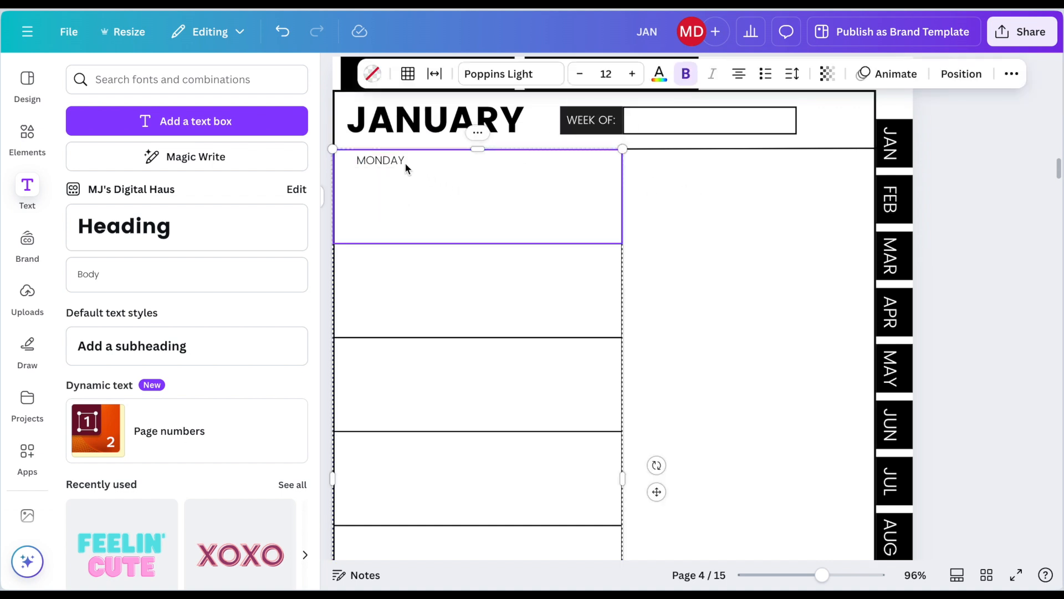
{"action": "left_click", "coordinate": [690, 195]}
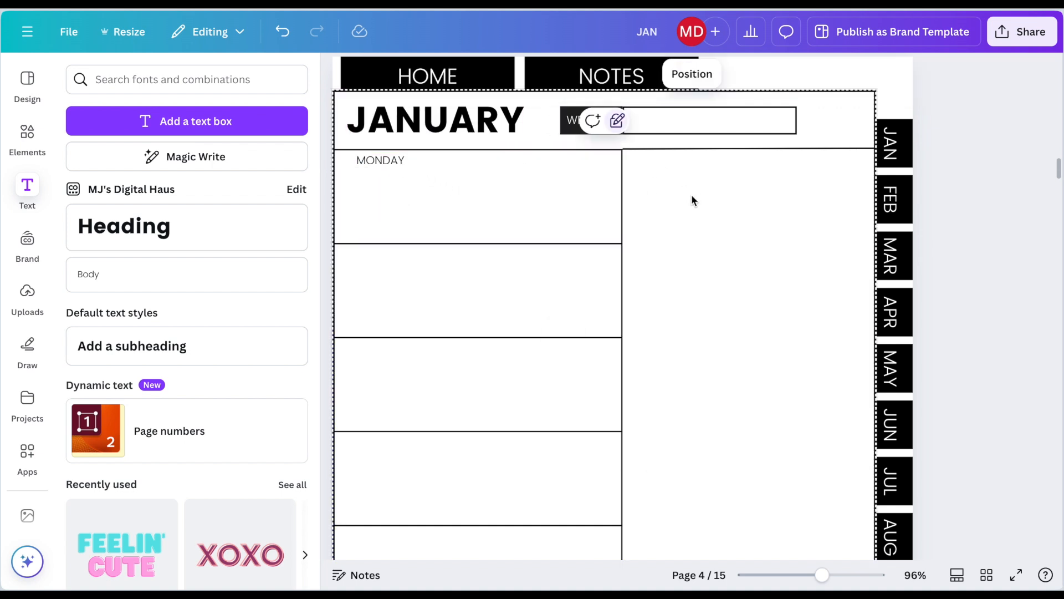
{"action": "double_click", "coordinate": [383, 162]}
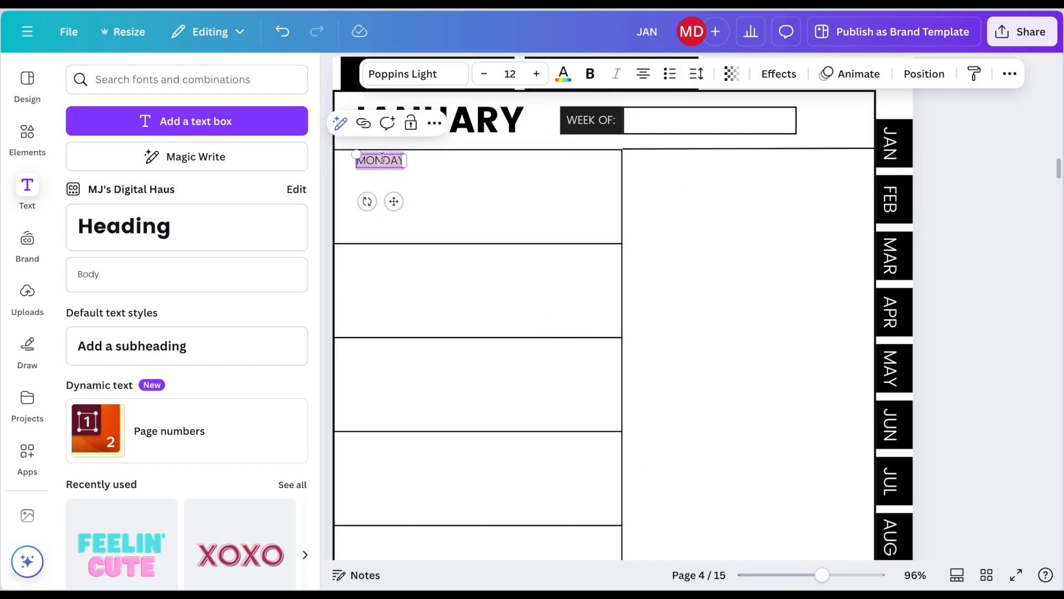
{"action": "left_click", "coordinate": [592, 74]}
{"action": "left_click", "coordinate": [538, 75]}
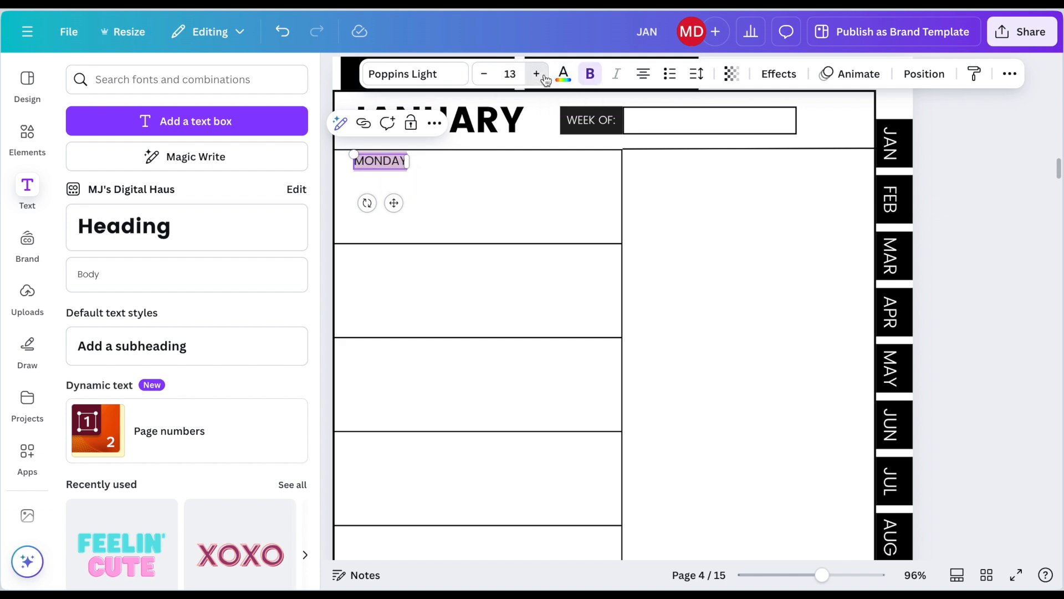
{"action": "left_click_drag", "start_coordinate": [393, 203], "coordinate": [397, 202]}
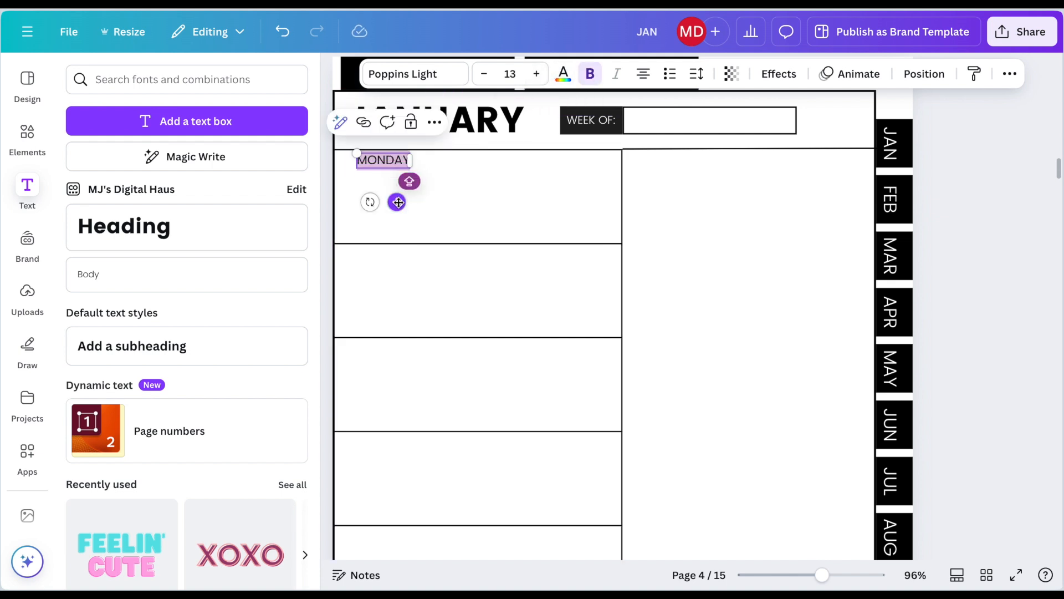
{"action": "left_click", "coordinate": [691, 174]}
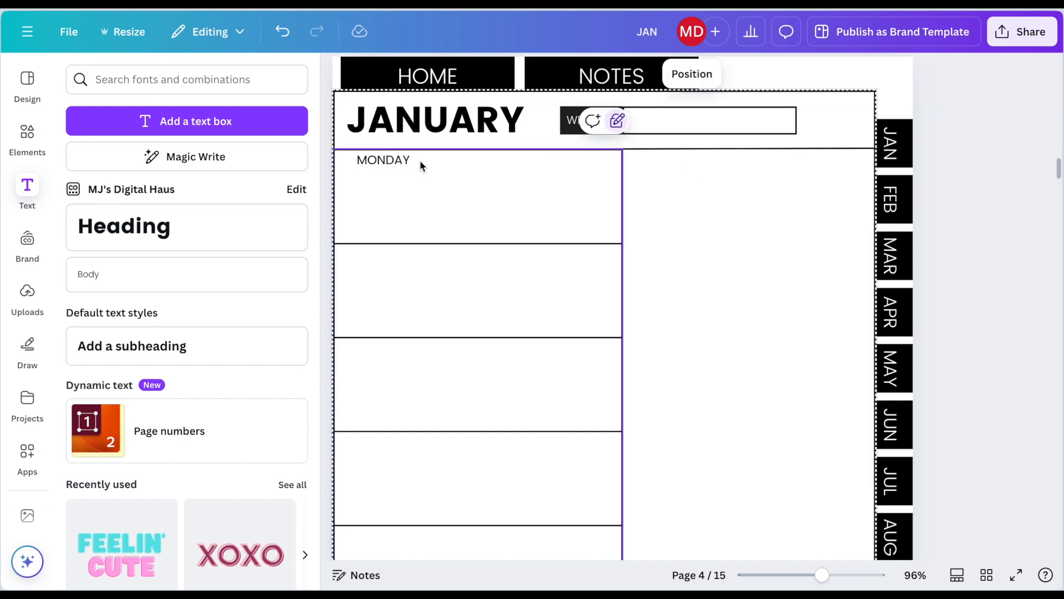
Step: Duplicate the MONDAY label, change the copy to TUESDAY and place it in the upper-left corner of the second row
{"action": "left_click", "coordinate": [408, 161]}
{"action": "key", "text": "ctrl+d"}
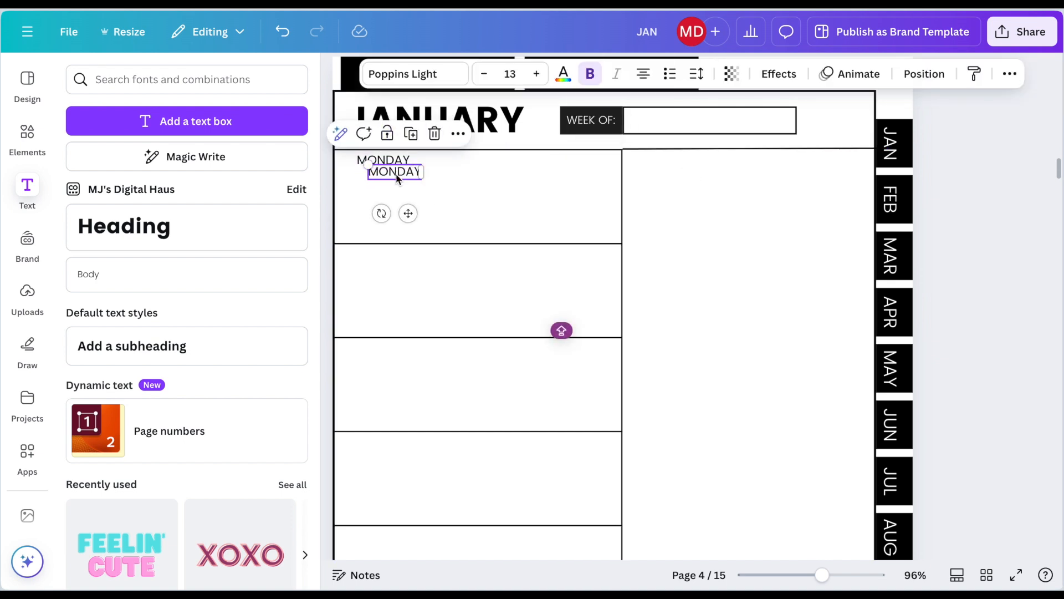
{"action": "double_click", "coordinate": [396, 175]}
{"action": "type", "text": "TUES"}
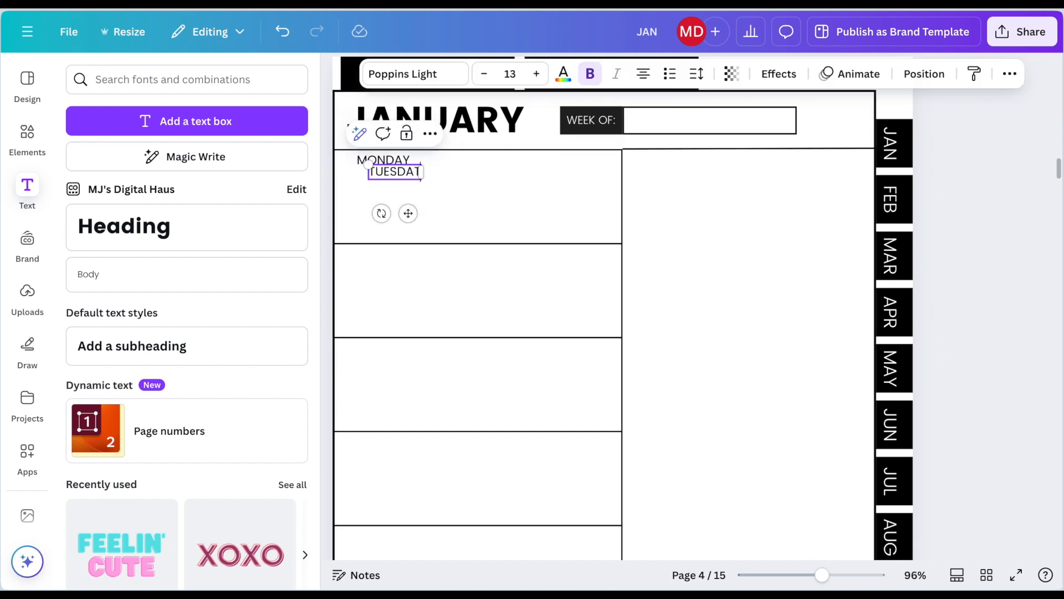
{"action": "left_click_drag", "start_coordinate": [409, 217], "coordinate": [399, 385]}
Step: Duplicate the TUESDAY label, change the copy to WEDNESDAY and align it in the third row
{"action": "key", "text": "ctrl+d"}
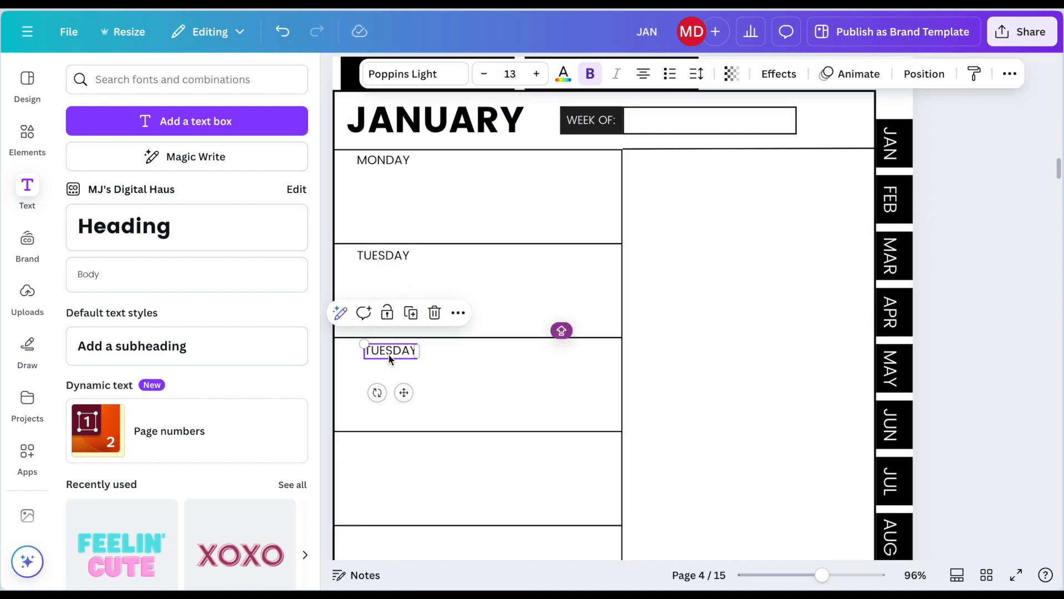
{"action": "double_click", "coordinate": [391, 350]}
{"action": "type", "text": "WEDNESDAY"}
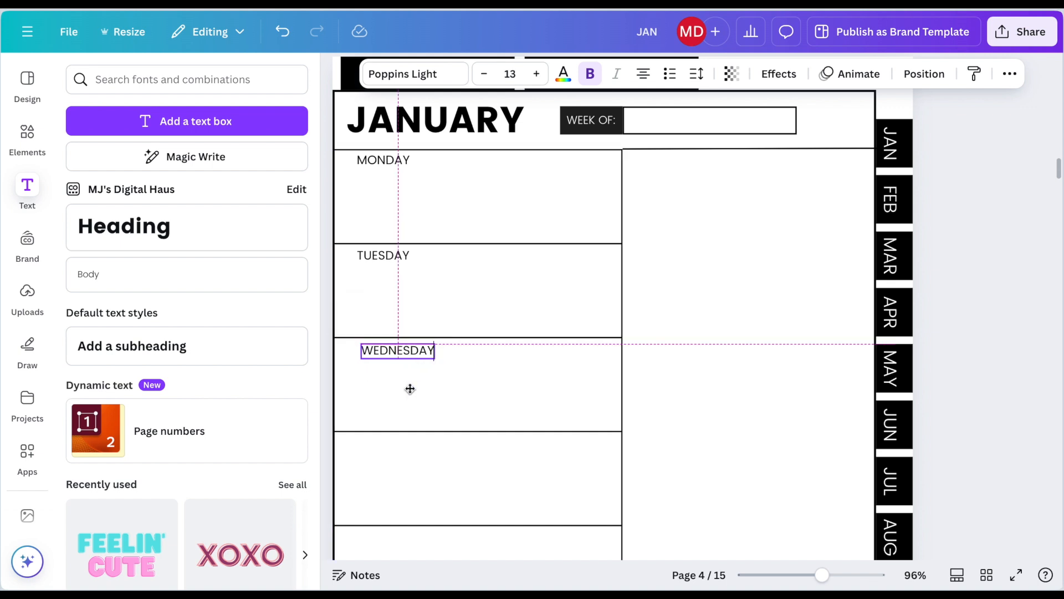
{"action": "left_click", "coordinate": [687, 327]}
Step: Duplicate the WEDNESDAY label, change the copy to THURSDAY and align it in the fourth row
{"action": "scroll", "coordinate": [688, 327], "scroll_direction": "down", "scroll_amount": 3}
{"action": "left_click", "coordinate": [416, 259]}
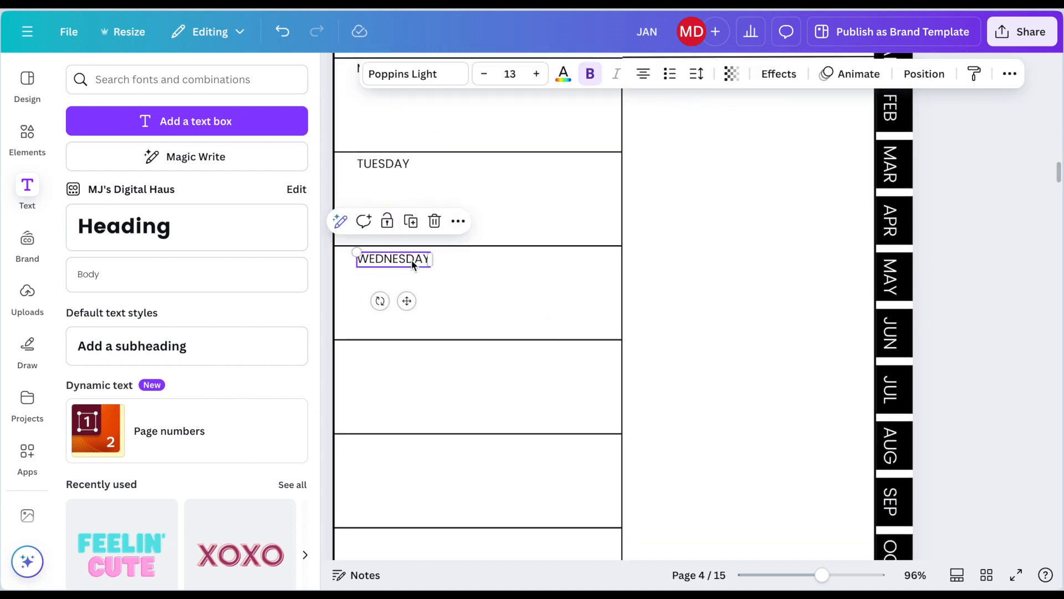
{"action": "key", "text": "ctrl+d"}
{"action": "type", "text": "THURSDAY"}
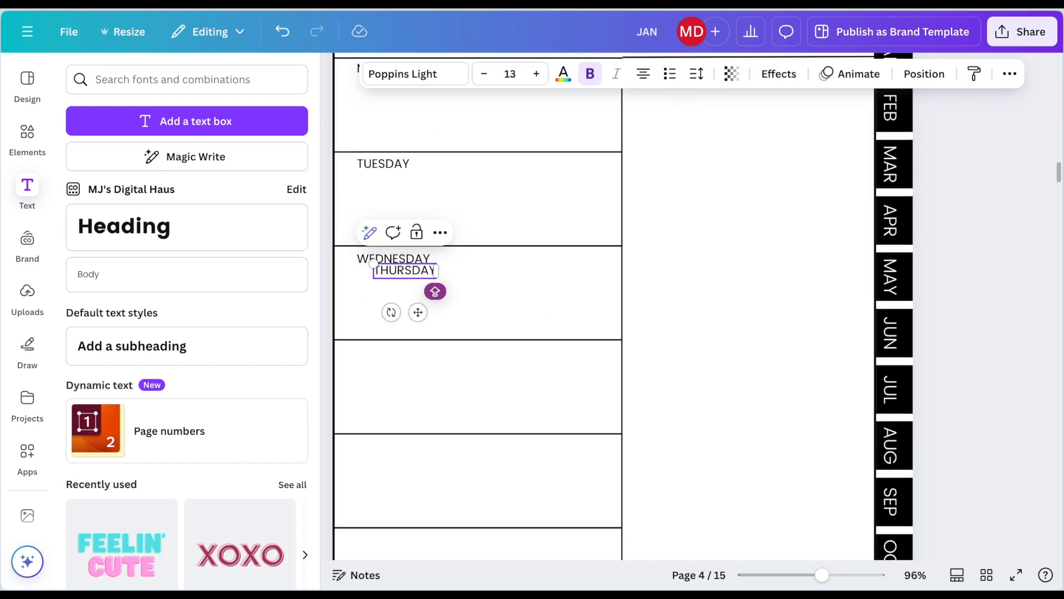
{"action": "left_click_drag", "start_coordinate": [418, 312], "coordinate": [402, 397]}
Step: Duplicate the THURSDAY label, change the copy to FRIDAY and align it in the fifth row
{"action": "scroll", "coordinate": [400, 403], "scroll_direction": "down", "scroll_amount": 2}
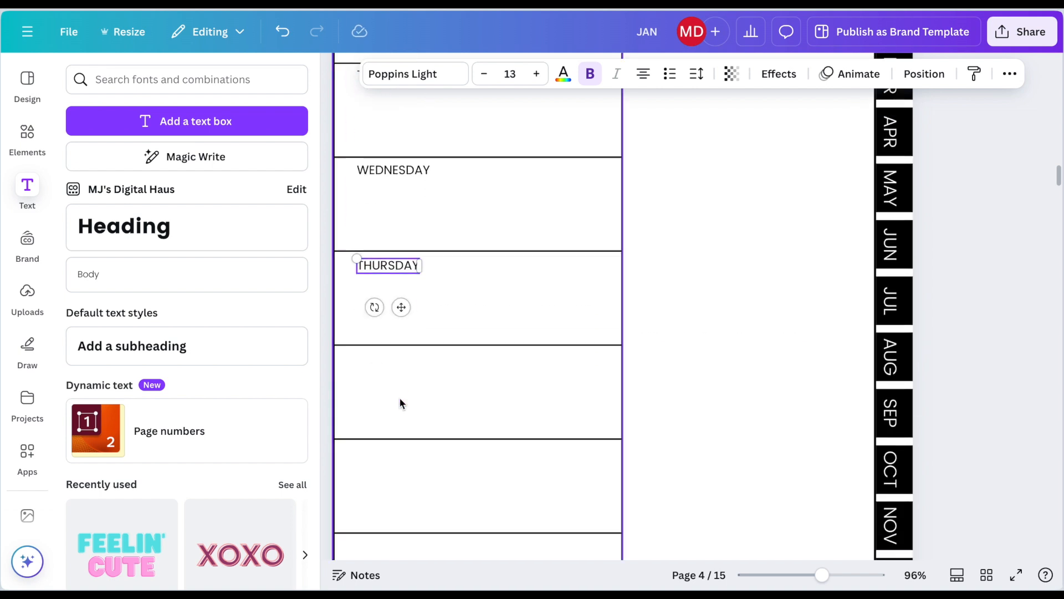
{"action": "scroll", "coordinate": [399, 402], "scroll_direction": "down", "scroll_amount": 2}
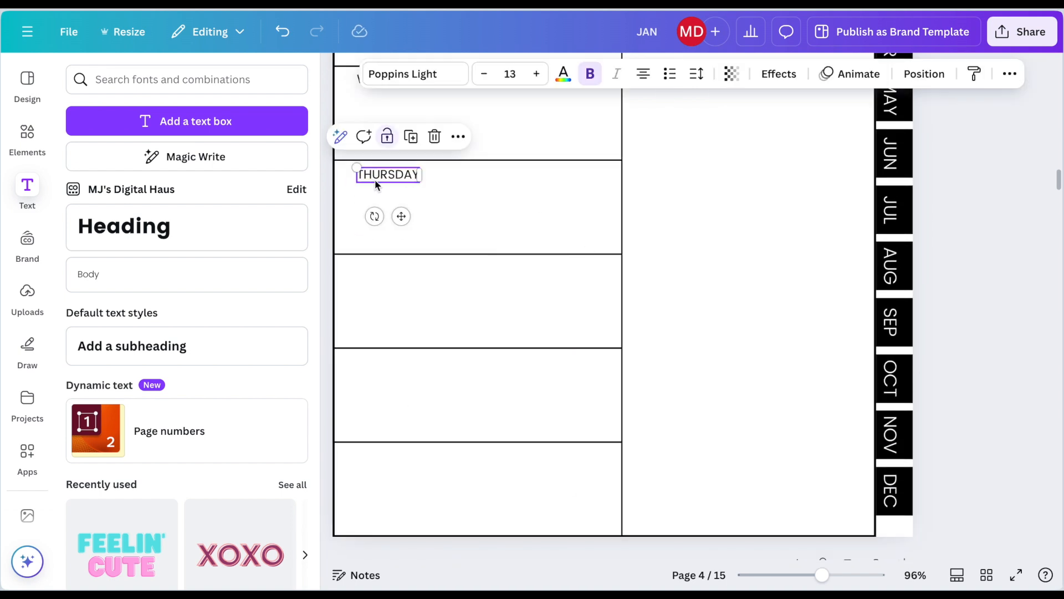
{"action": "key", "text": "ctrl+d"}
{"action": "left_click_drag", "start_coordinate": [409, 222], "coordinate": [389, 306]}
{"action": "double_click", "coordinate": [397, 269]}
{"action": "type", "text": "FRIDAY"}
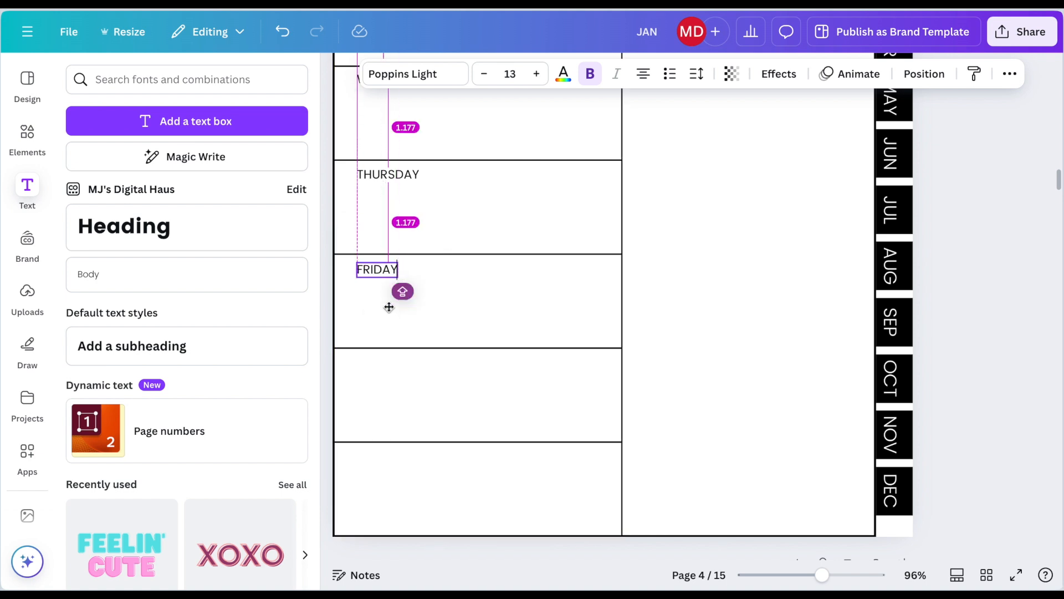
Step: Adjust the vertical positions of the day labels from THURSDAY up to TUESDAY so they are evenly spaced in their rows
{"action": "left_click", "coordinate": [382, 173]}
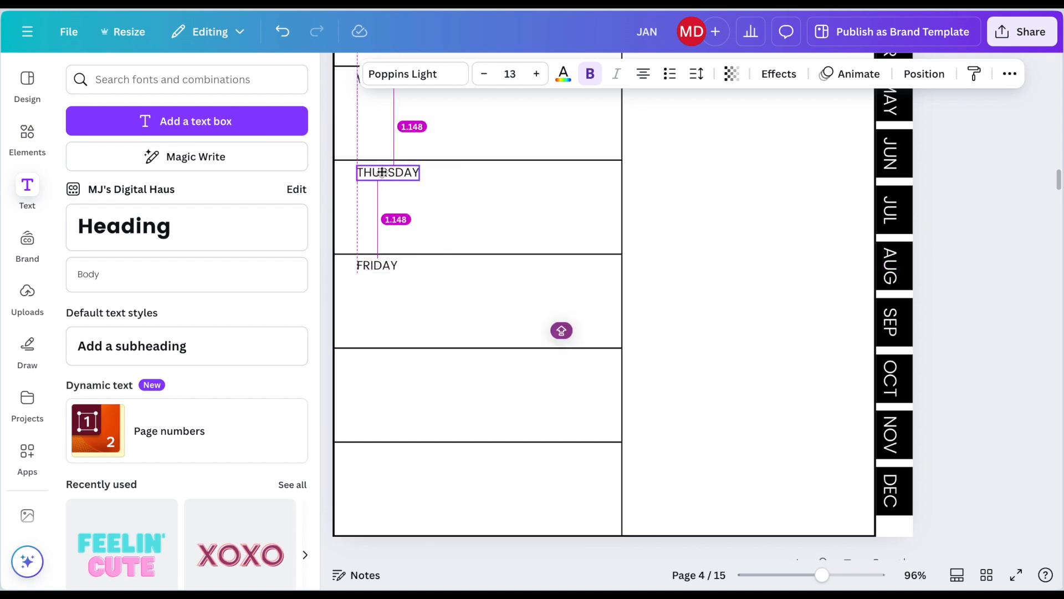
{"action": "scroll", "coordinate": [380, 192], "scroll_direction": "up", "scroll_amount": 3}
{"action": "left_click", "coordinate": [375, 223]}
{"action": "scroll", "coordinate": [375, 224], "scroll_direction": "up", "scroll_amount": 2}
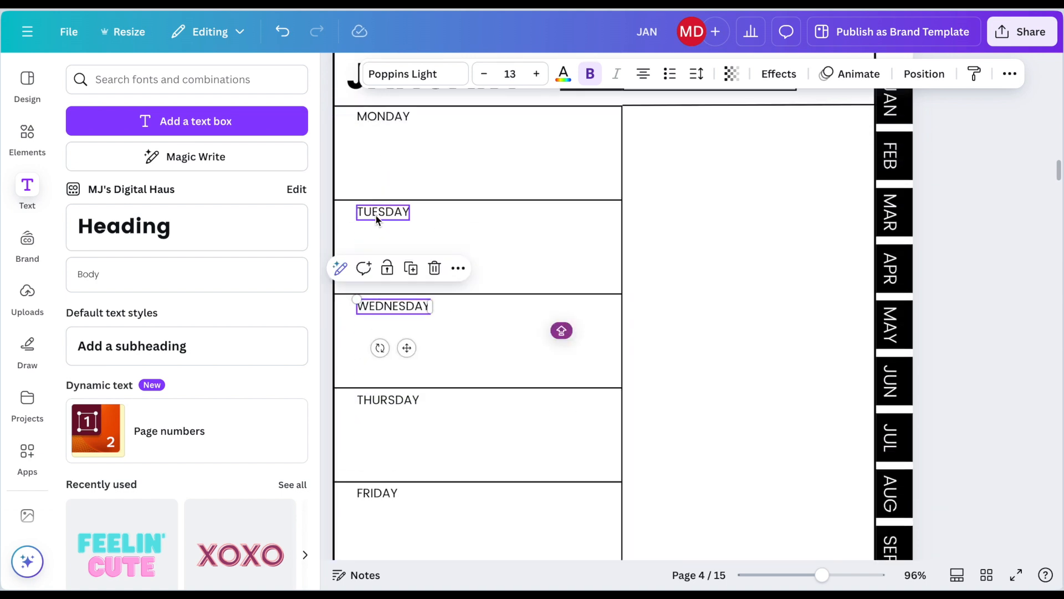
{"action": "left_click", "coordinate": [376, 213]}
Step: Duplicate the FRIDAY label, change the copy to SATURDAY and align it in the sixth row
{"action": "scroll", "coordinate": [376, 215], "scroll_direction": "down", "scroll_amount": 5}
{"action": "left_click", "coordinate": [374, 242]}
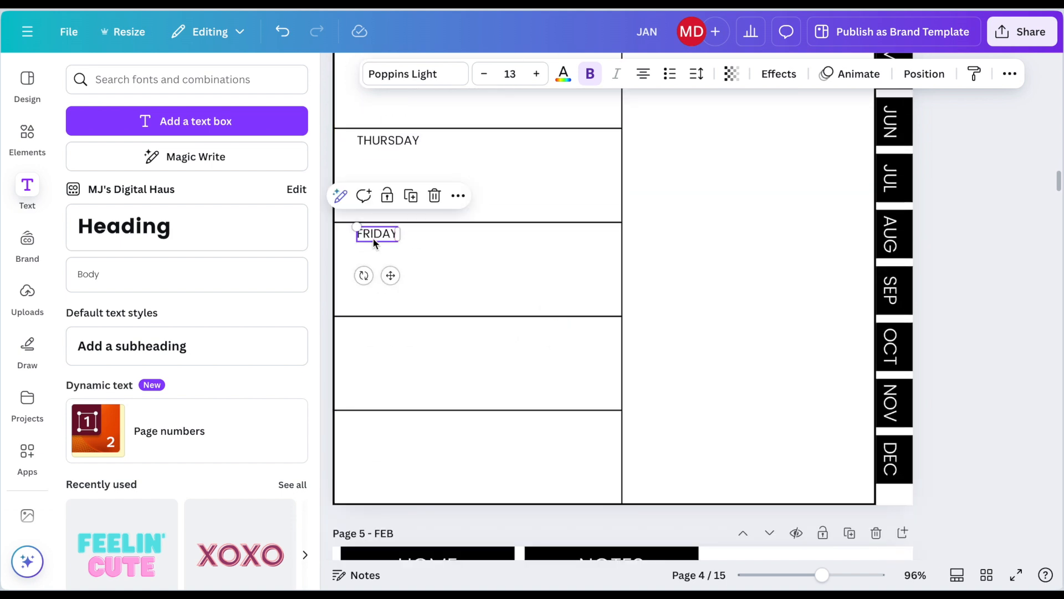
{"action": "key", "text": "super+d"}
{"action": "double_click", "coordinate": [374, 243]}
{"action": "type", "text": "SATURDAY"}
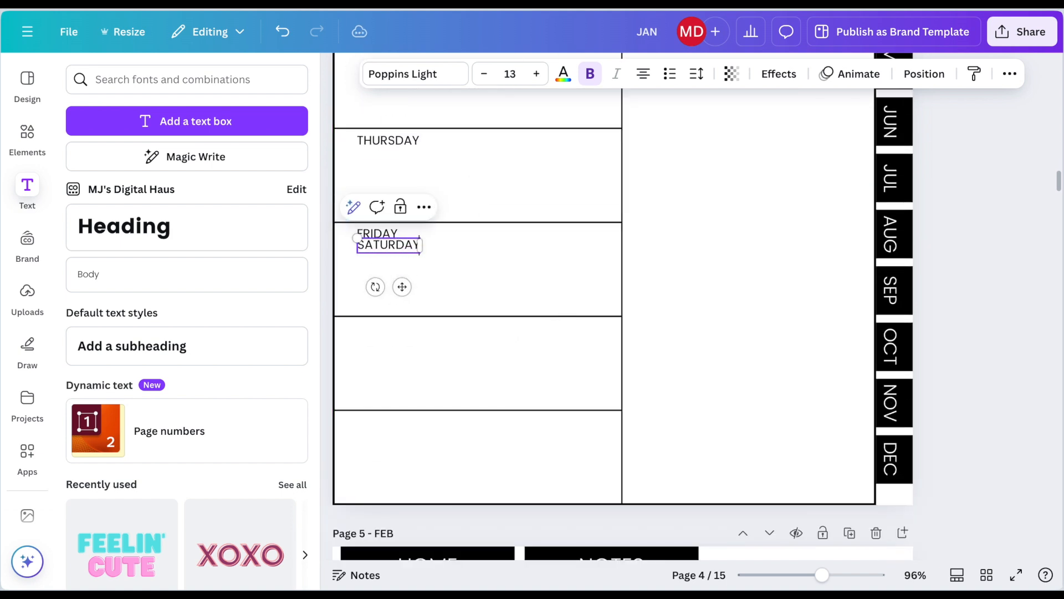
{"action": "left_click_drag", "start_coordinate": [403, 287], "coordinate": [400, 370]}
Step: Duplicate the SATURDAY label, change the copy to SUNDAY and align it in the last row
{"action": "key", "text": "super+d"}
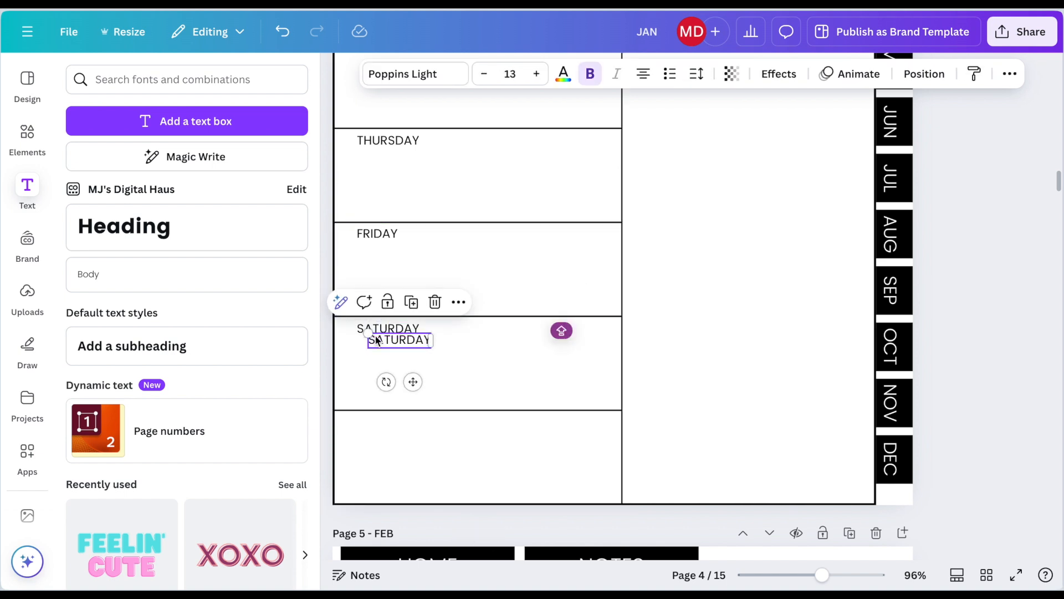
{"action": "double_click", "coordinate": [375, 339]}
{"action": "type", "text": "SU"}
{"action": "left_click_drag", "start_coordinate": [414, 382], "coordinate": [395, 466]}
Step: Add a square, shrink it to a small box in the WEDNESDAY row and fill it with light gray
{"action": "scroll", "coordinate": [613, 400], "scroll_direction": "down", "scroll_amount": 3}
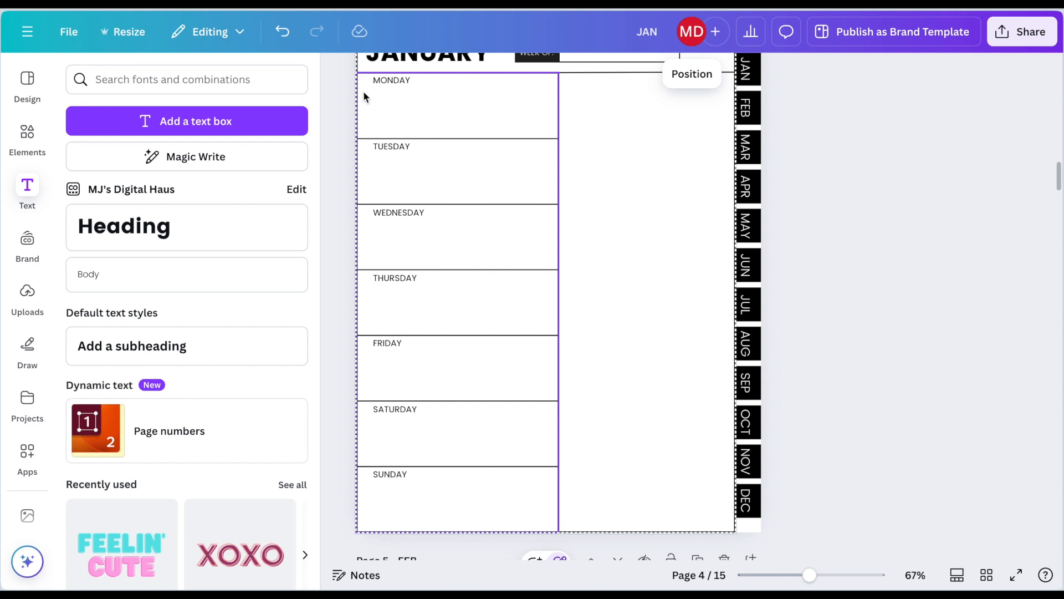
{"action": "left_click", "coordinate": [27, 135]}
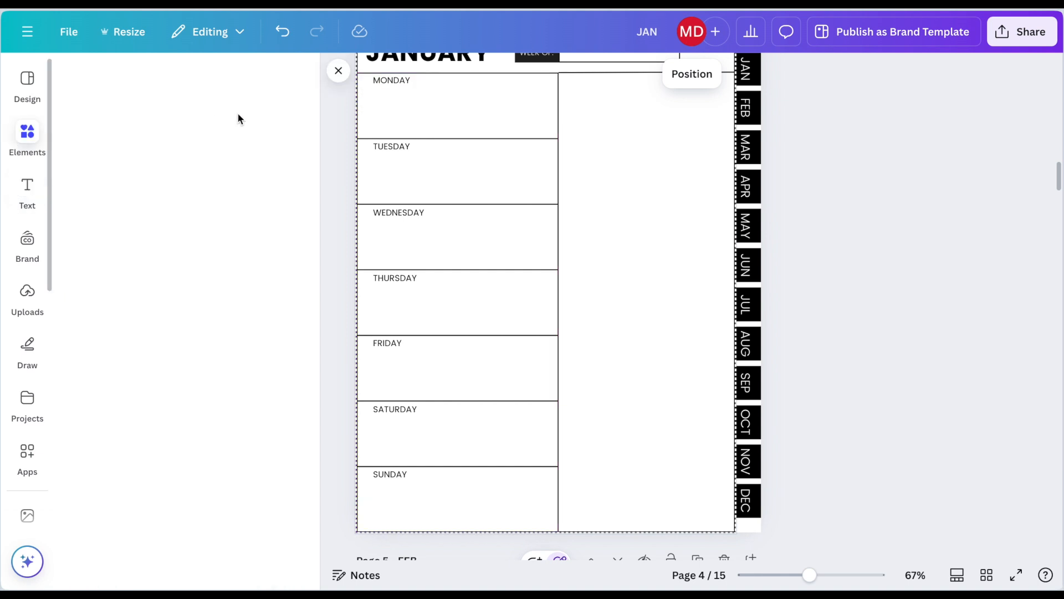
{"action": "left_click", "coordinate": [105, 220]}
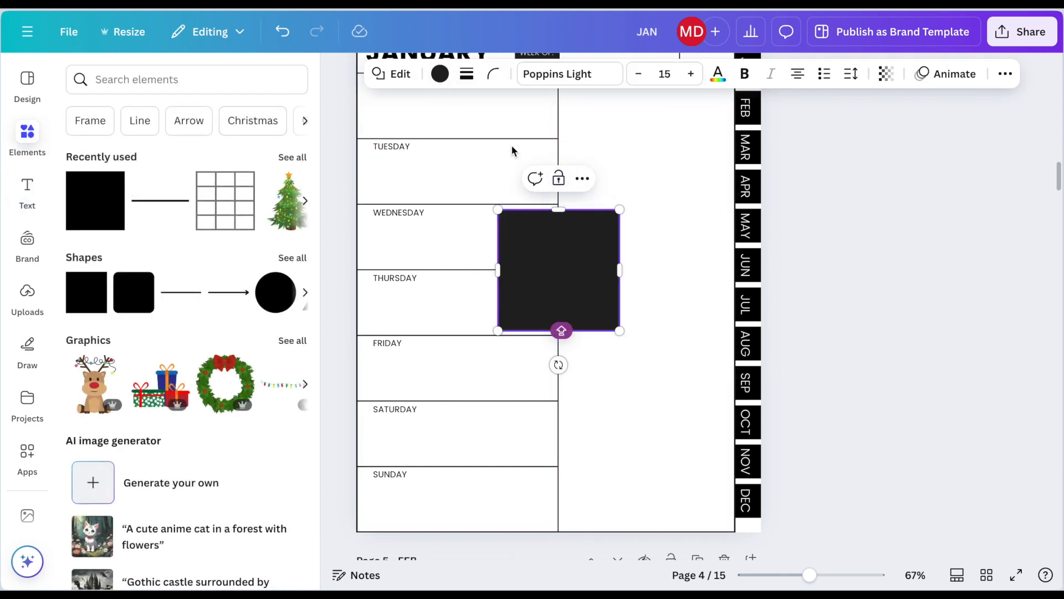
{"action": "left_click_drag", "start_coordinate": [618, 329], "coordinate": [513, 224]}
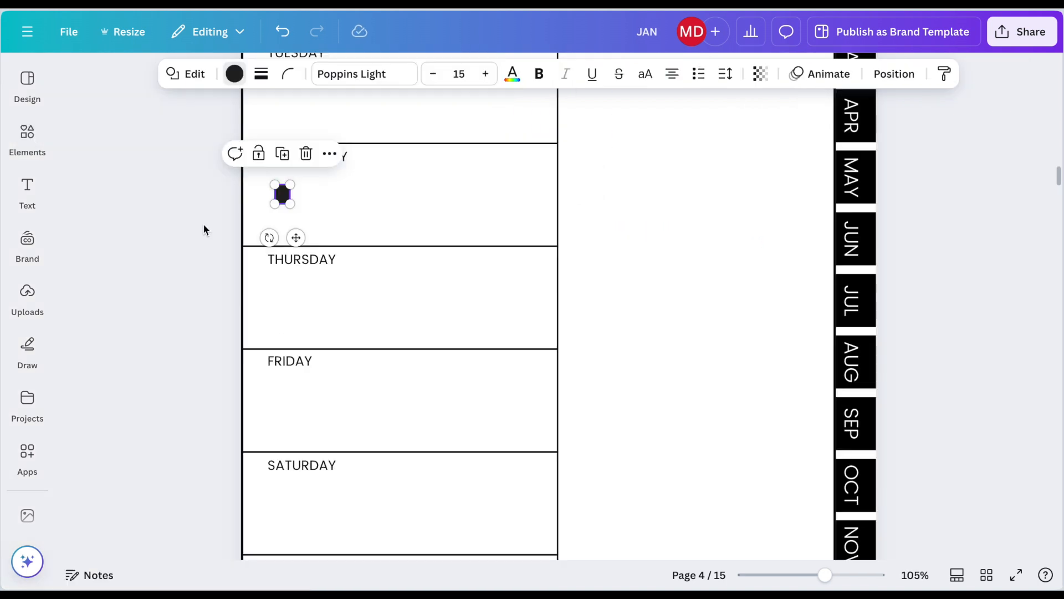
{"action": "left_click", "coordinate": [233, 74]}
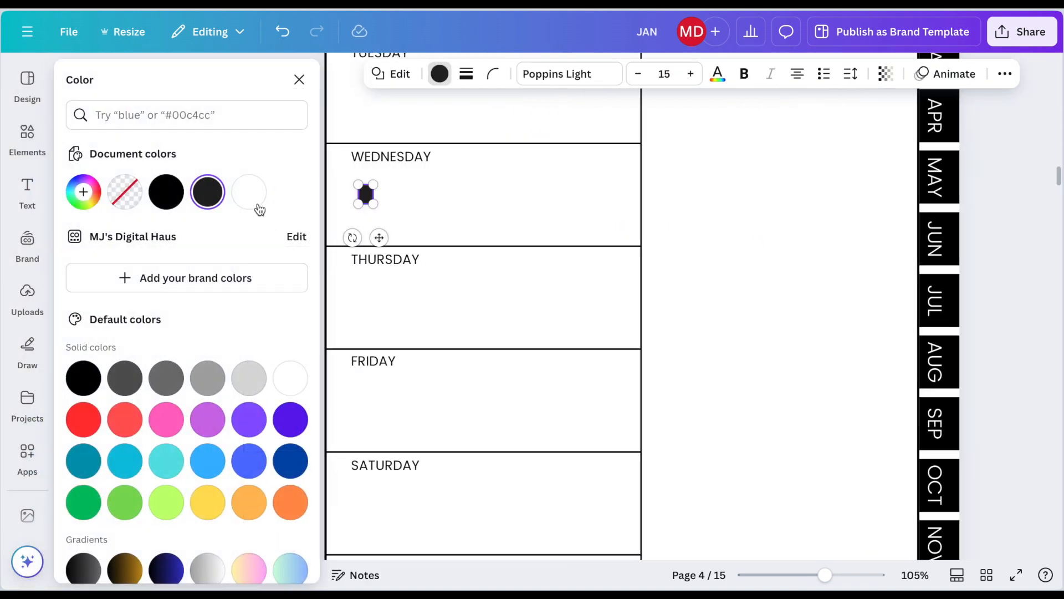
{"action": "left_click", "coordinate": [251, 382]}
{"action": "left_click", "coordinate": [449, 214]}
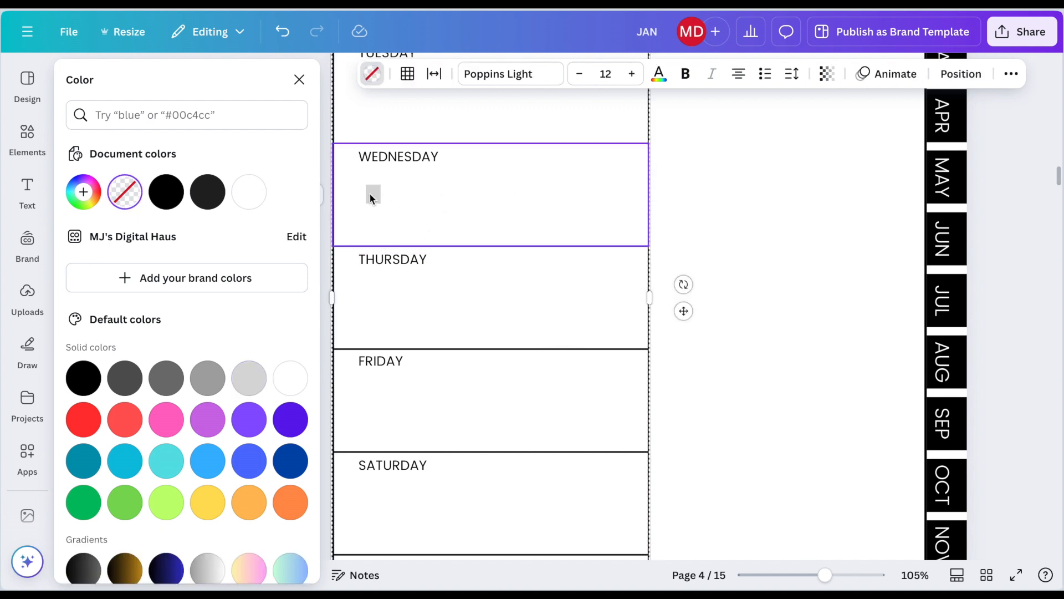
{"action": "left_click", "coordinate": [677, 133]}
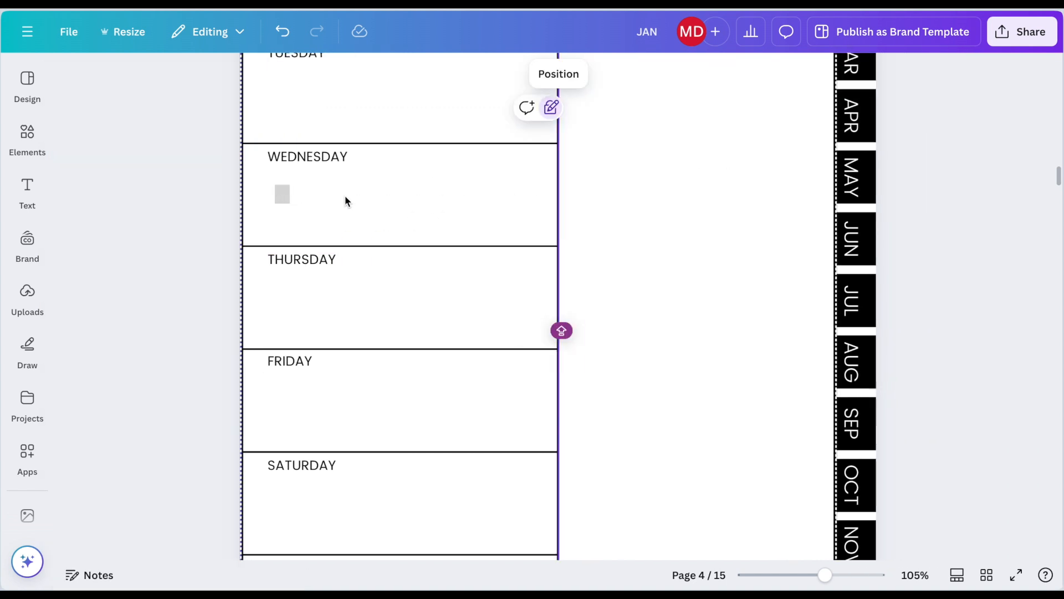
Step: Duplicate the small gray box and place one directly before each day label from MONDAY to SUNDAY
{"action": "left_click", "coordinate": [282, 197]}
{"action": "left_click_drag", "start_coordinate": [294, 237], "coordinate": [268, 510]}
{"action": "key", "text": "super+d"}
{"action": "key", "text": "super+d"}
{"action": "scroll", "coordinate": [269, 510], "scroll_direction": "down", "scroll_amount": 3}
{"action": "key", "text": "super+d"}
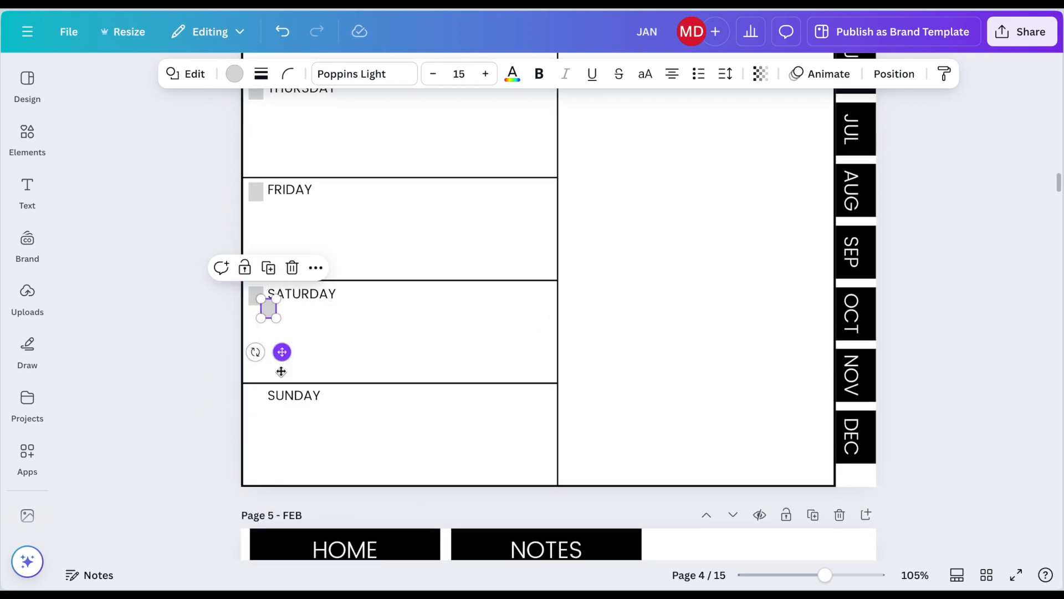
{"action": "left_click_drag", "start_coordinate": [280, 351], "coordinate": [268, 439]}
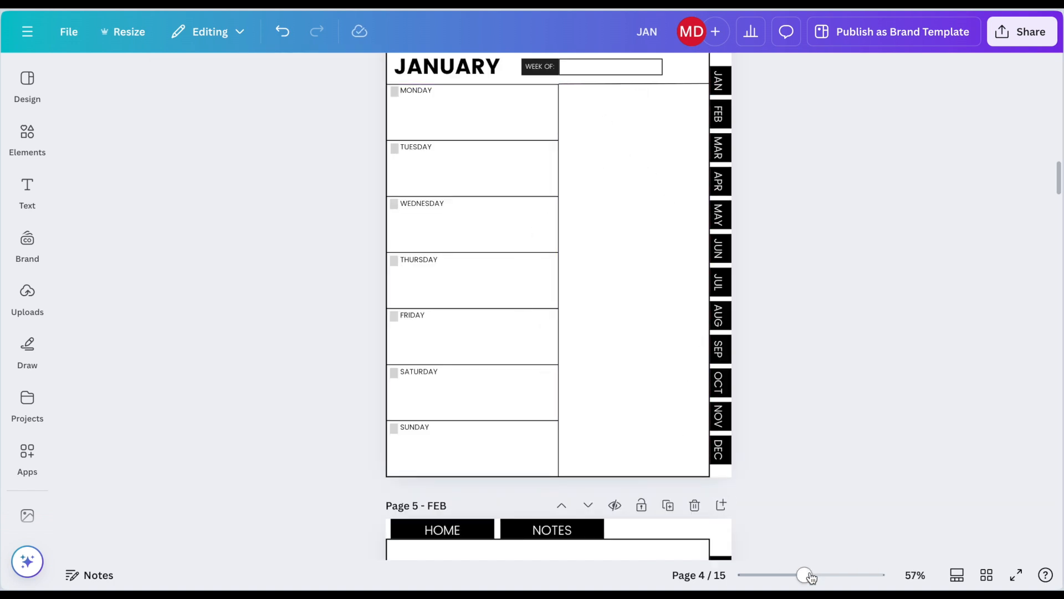
Step: Duplicate the MONDAY label, change the copy to PRIORITIES and center it at the top of the blank column beside the day rows
{"action": "left_click_drag", "start_coordinate": [809, 576], "coordinate": [819, 576]}
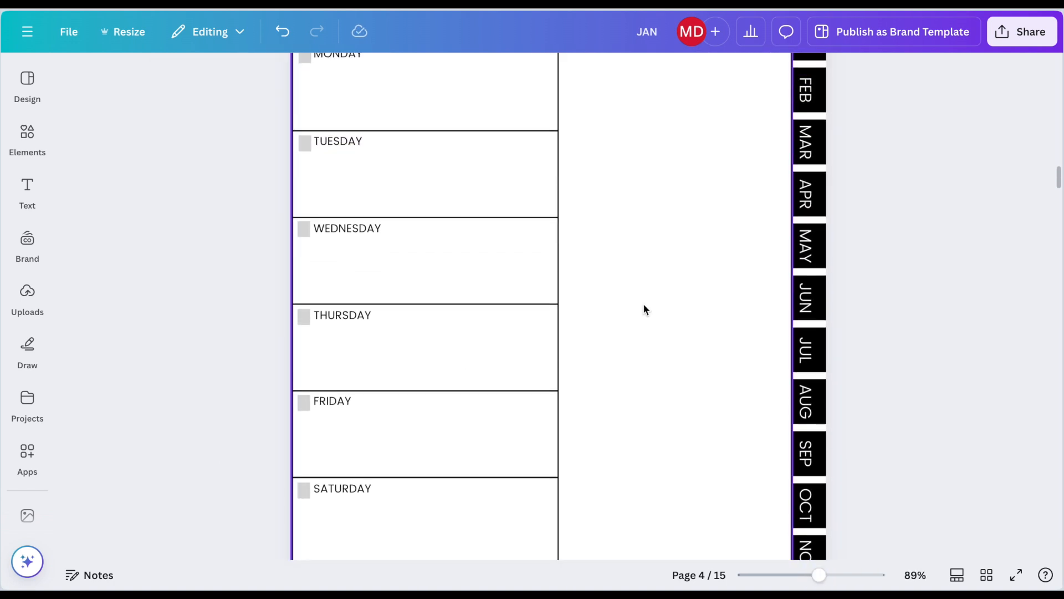
{"action": "scroll", "coordinate": [643, 304], "scroll_direction": "up", "scroll_amount": 1}
{"action": "left_click", "coordinate": [358, 113]}
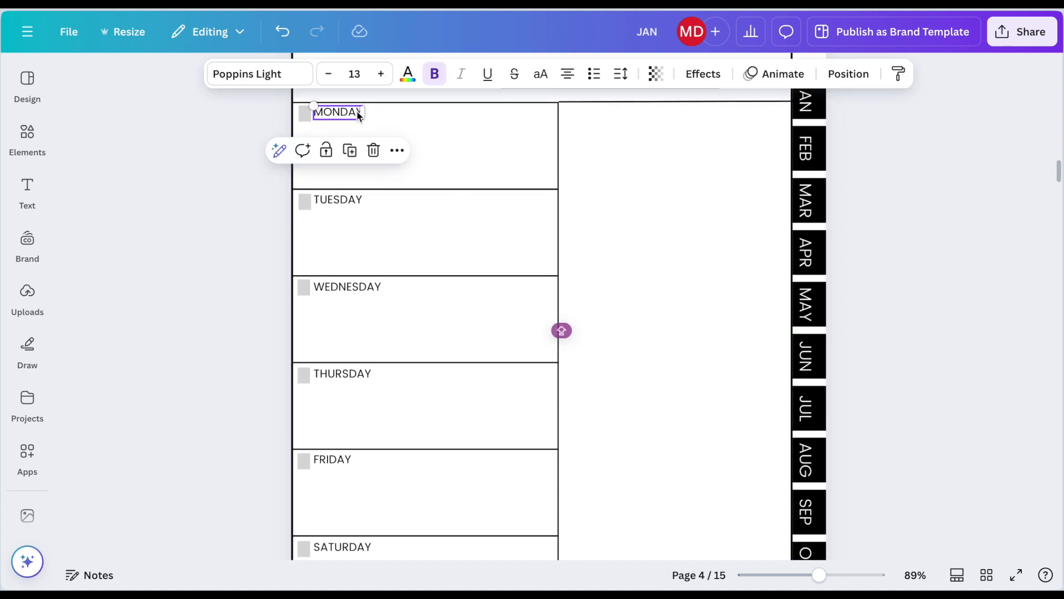
{"action": "key", "text": "ctrl+d"}
{"action": "double_click", "coordinate": [350, 120]}
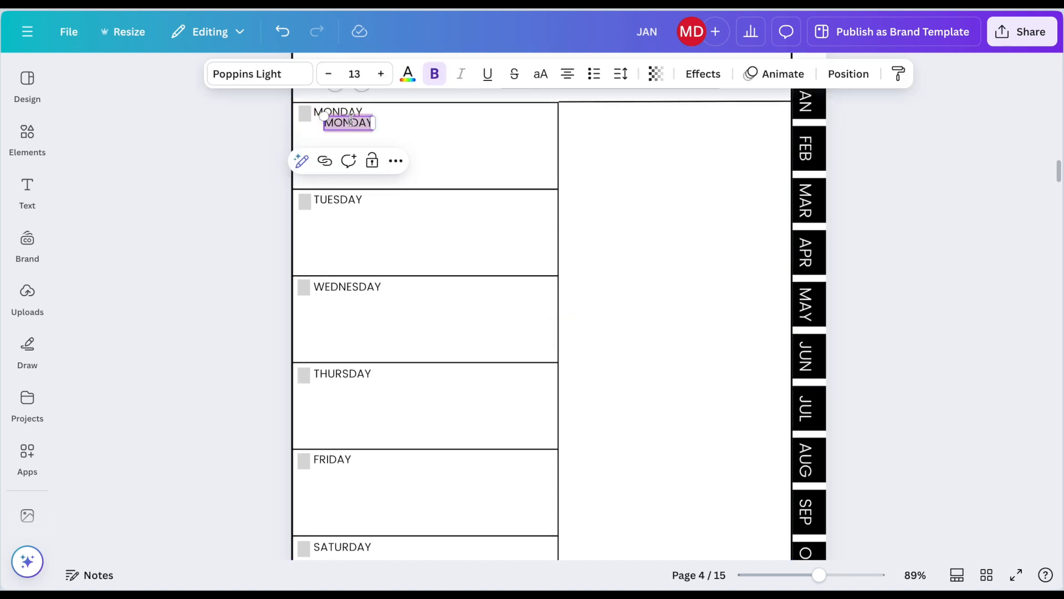
{"action": "type", "text": "PRIORITIES"}
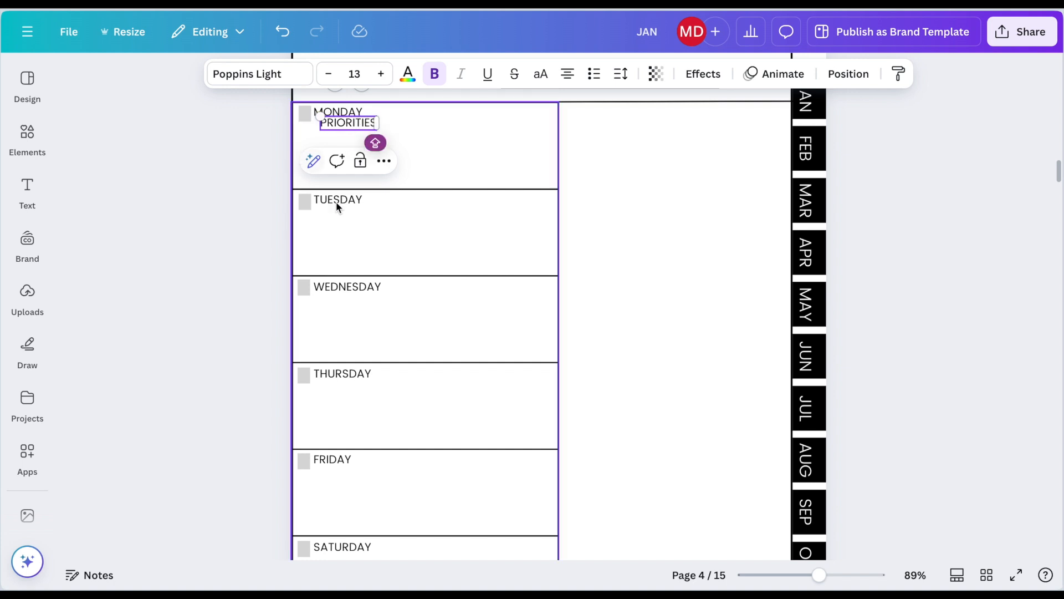
{"action": "left_click", "coordinate": [280, 185]}
{"action": "left_click_drag", "start_coordinate": [340, 127], "coordinate": [681, 111]}
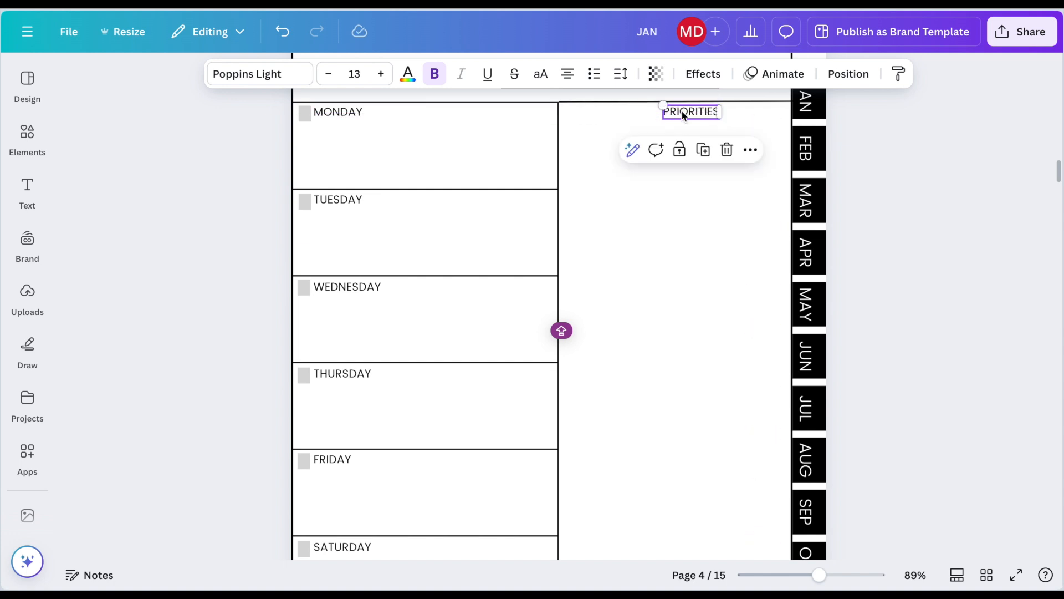
Step: Add a straight line to the January week page and set its line weight to 2
{"action": "left_click", "coordinate": [27, 136]}
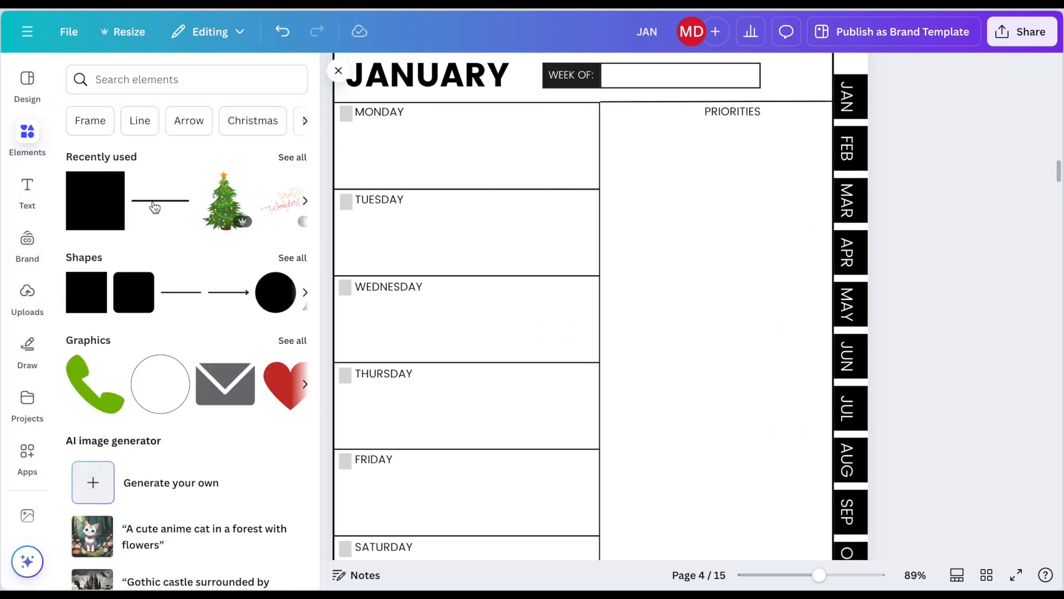
{"action": "left_click", "coordinate": [149, 200]}
{"action": "left_click", "coordinate": [562, 75]}
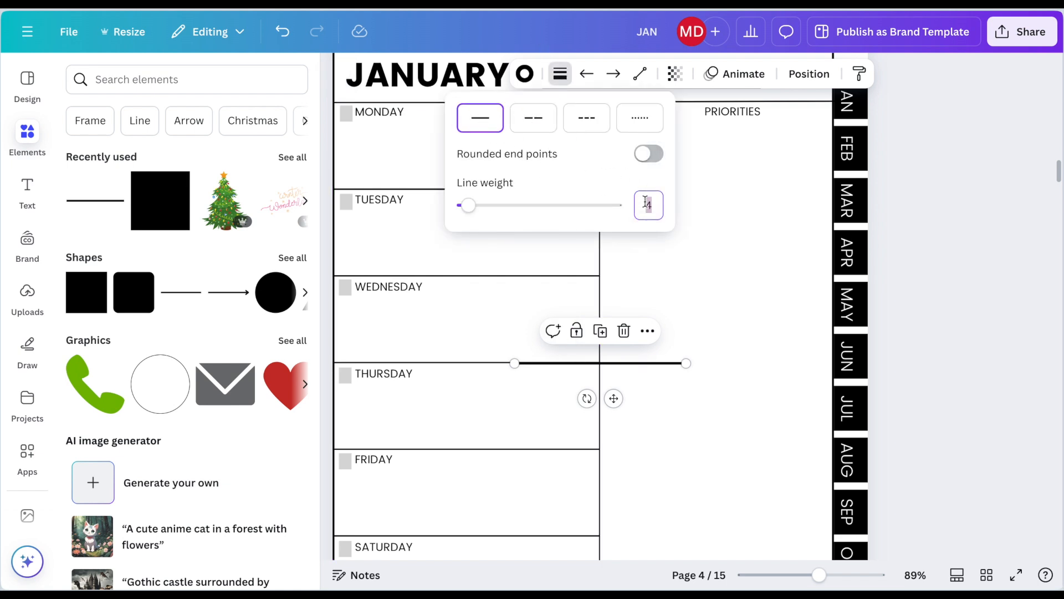
{"action": "type", "text": "2"}
{"action": "key", "text": "Return"}
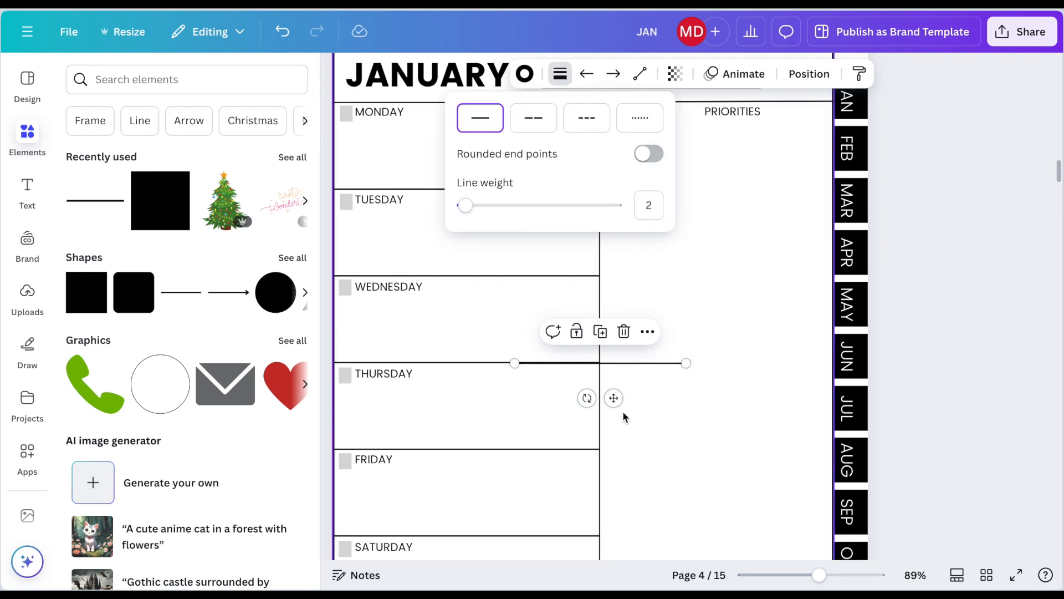
Step: Place the line beneath the PRIORITIES heading and duplicate it downward to form ten ruled writing lines
{"action": "left_click_drag", "start_coordinate": [614, 398], "coordinate": [709, 168]}
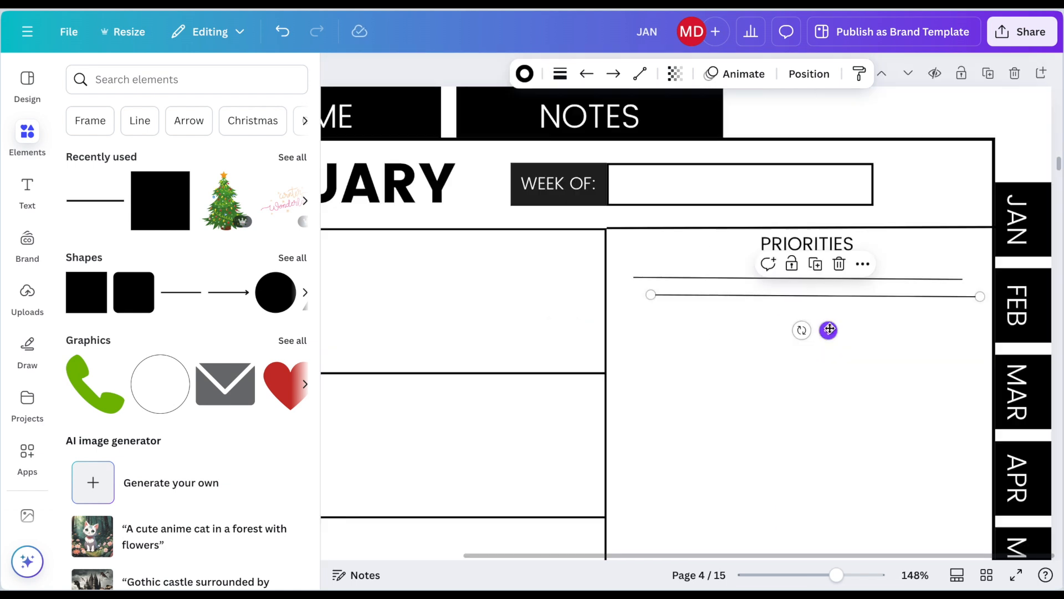
{"action": "left_click_drag", "start_coordinate": [829, 330], "coordinate": [825, 368]}
{"action": "key", "text": "ctrl+d"}
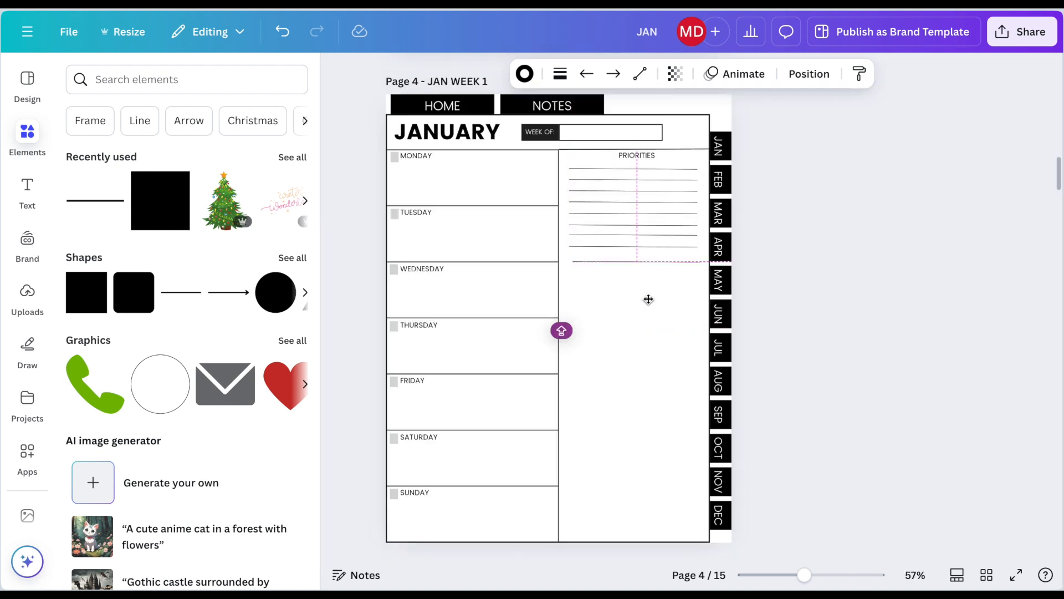
{"action": "left_click_drag", "start_coordinate": [643, 298], "coordinate": [642, 298]}
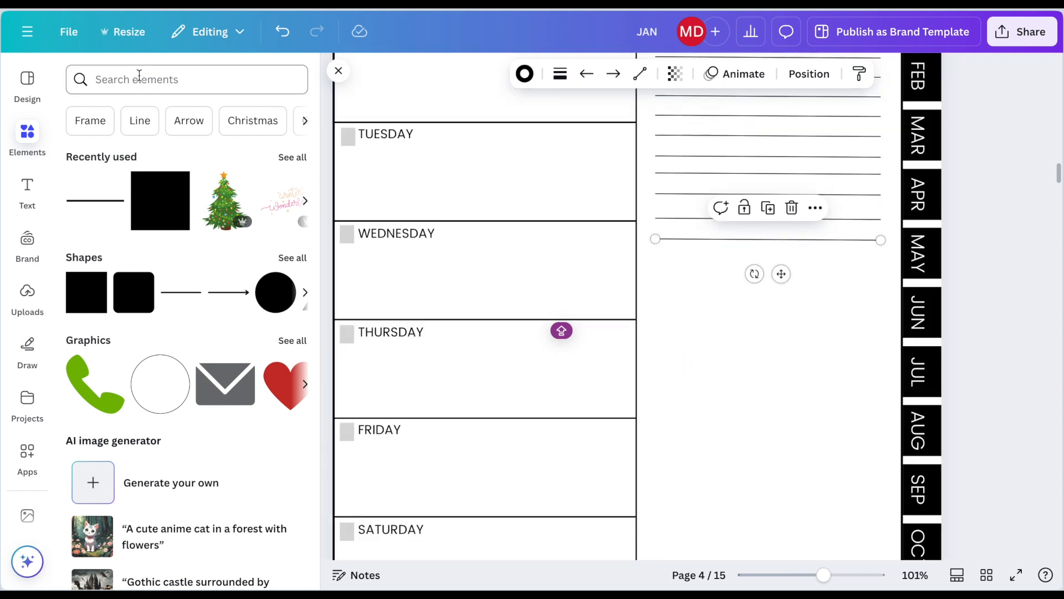
Step: Search the graphics for HABIT TRACKER and add the grid with writing lines beside seven columns of checkboxes
{"action": "left_click", "coordinate": [139, 78]}
{"action": "type", "text": "HABIT"}
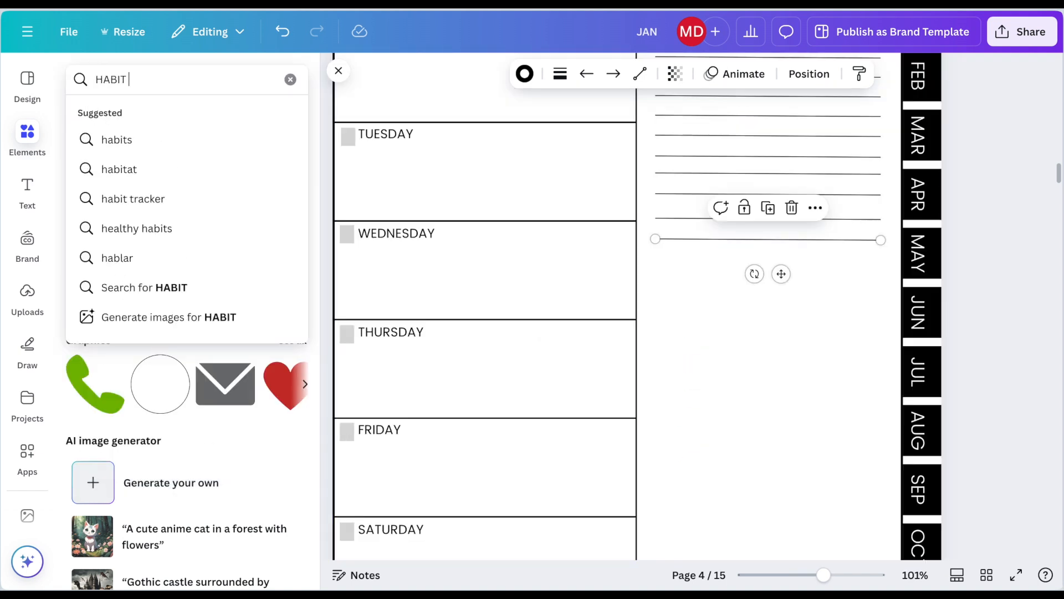
{"action": "type", "text": " TRACKER"}
{"action": "key", "text": "Return"}
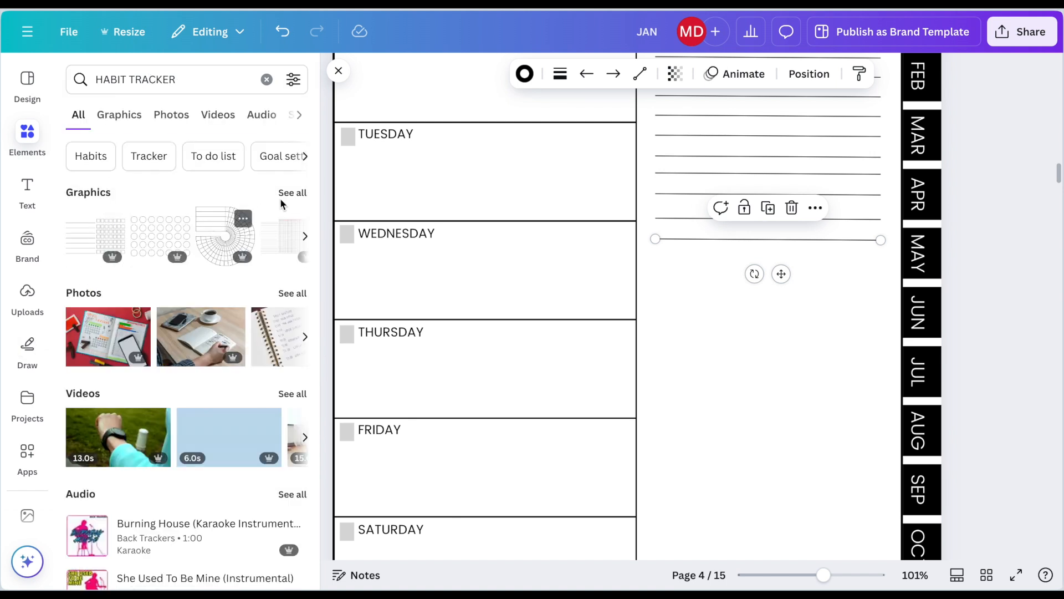
{"action": "left_click", "coordinate": [291, 193]}
{"action": "scroll", "coordinate": [178, 378], "scroll_direction": "down", "scroll_amount": 2}
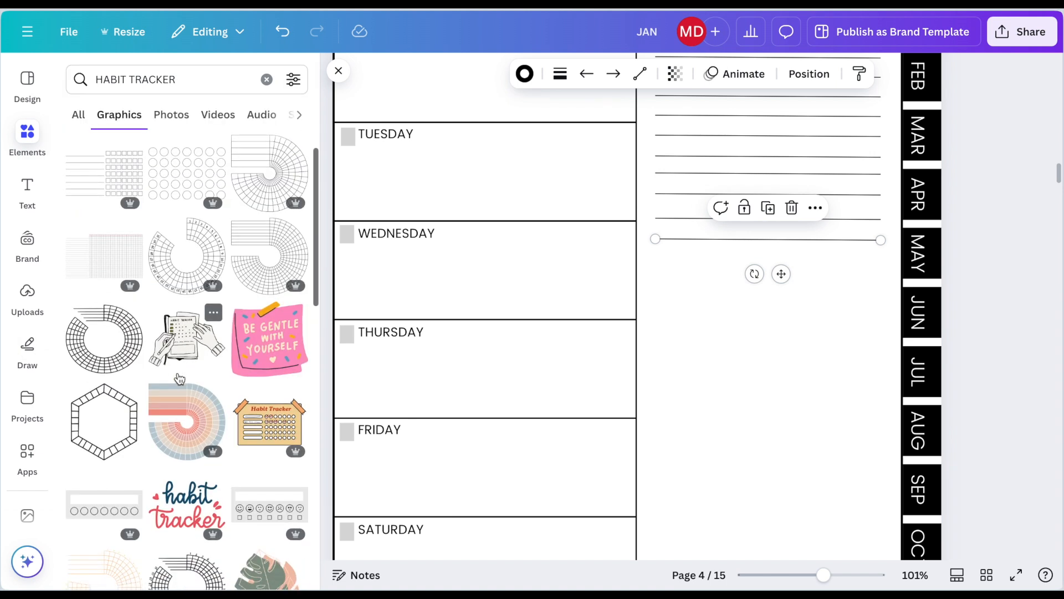
{"action": "scroll", "coordinate": [179, 379], "scroll_direction": "down", "scroll_amount": 2}
{"action": "scroll", "coordinate": [112, 292], "scroll_direction": "up", "scroll_amount": 4}
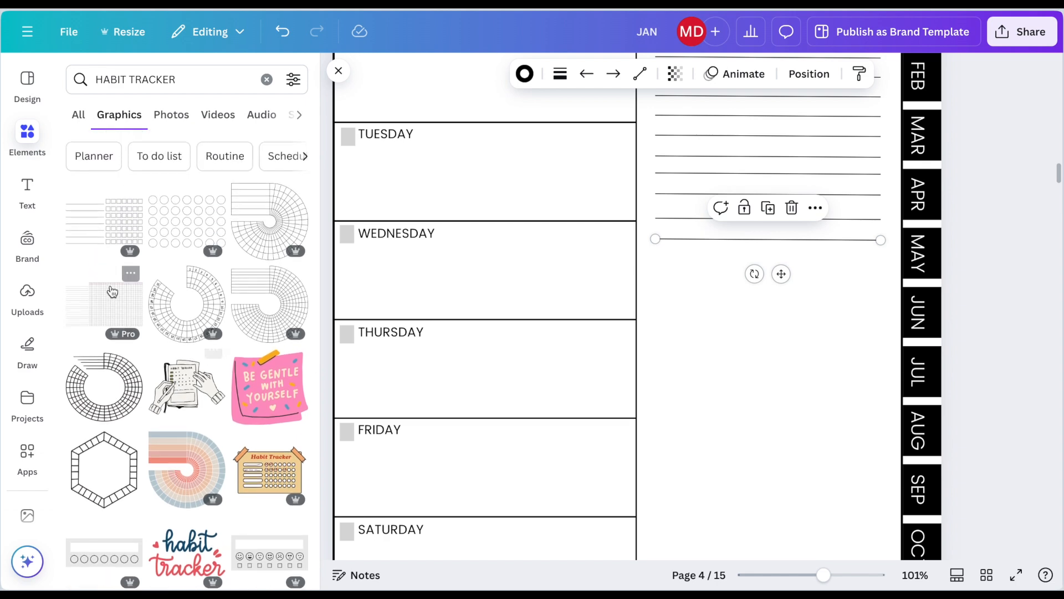
{"action": "left_click", "coordinate": [99, 236]}
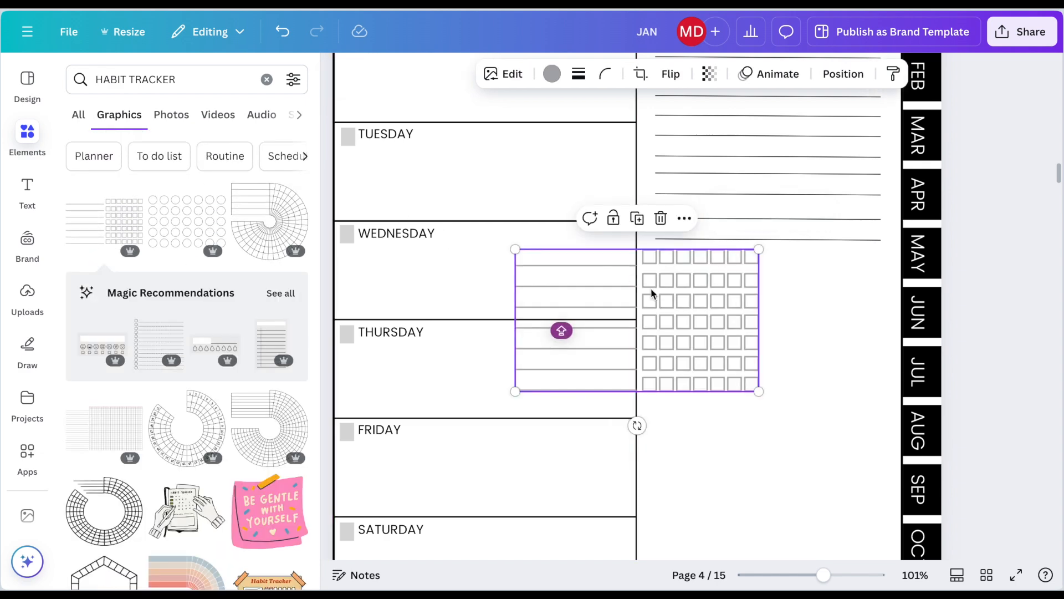
Step: Recolor the habit tracker grid black and place it below the ruled lines in the PRIORITIES column
{"action": "left_click", "coordinate": [551, 74]}
{"action": "left_click", "coordinate": [125, 192]}
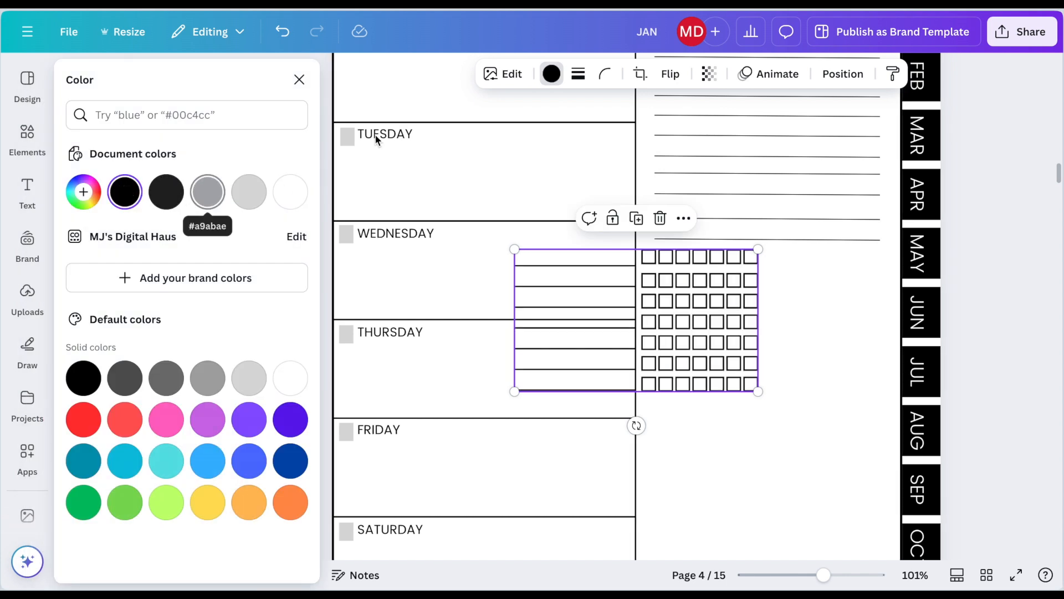
{"action": "left_click", "coordinate": [684, 308]}
{"action": "left_click_drag", "start_coordinate": [684, 309], "coordinate": [805, 347]}
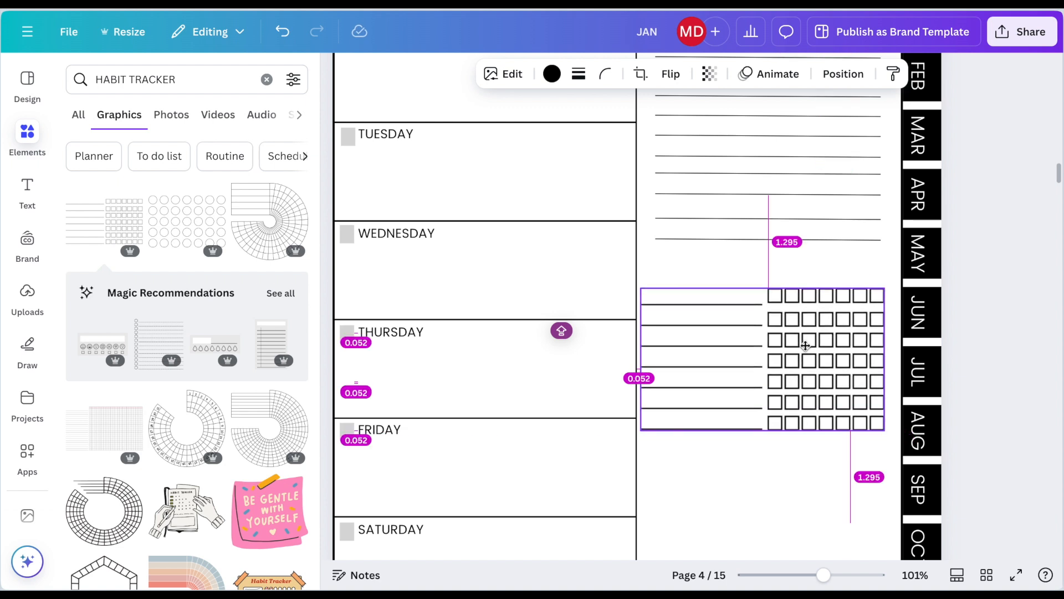
Step: Duplicate the PRIORITIES label, change the copy to HABIT TRACKER and center it above the checkbox grid
{"action": "scroll", "coordinate": [806, 347], "scroll_direction": "up", "scroll_amount": 3}
{"action": "left_click", "coordinate": [789, 211]}
{"action": "double_click", "coordinate": [787, 222]}
{"action": "type", "text": "HABIT TRACKER"}
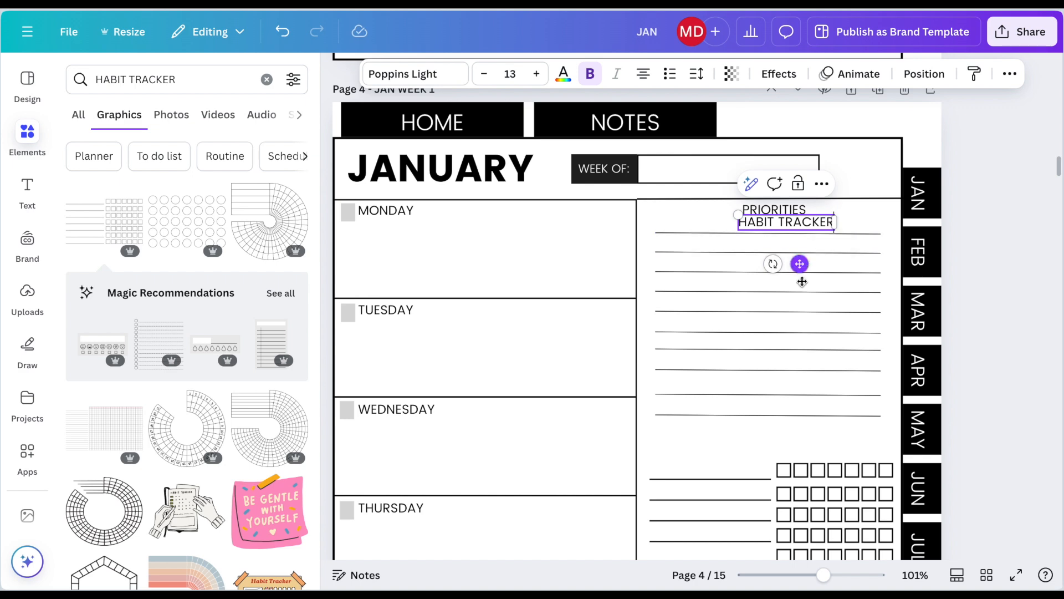
{"action": "left_click_drag", "start_coordinate": [802, 282], "coordinate": [828, 444]}
{"action": "scroll", "coordinate": [811, 263], "scroll_direction": "down", "scroll_amount": 5}
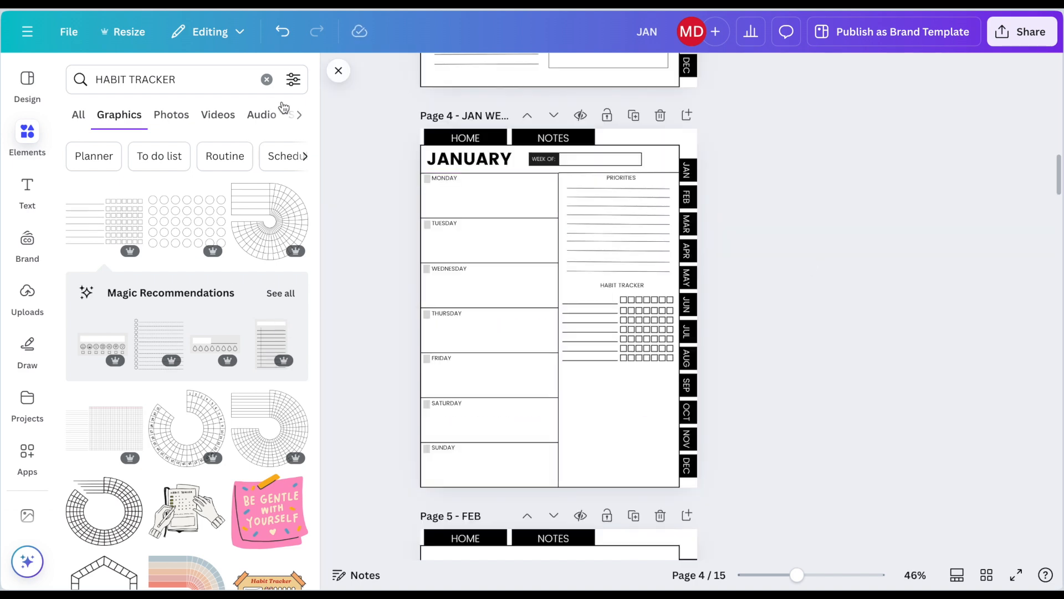
Step: Add a square and resize it to fill the empty space below the habit tracker grid
{"action": "left_click", "coordinate": [266, 80]}
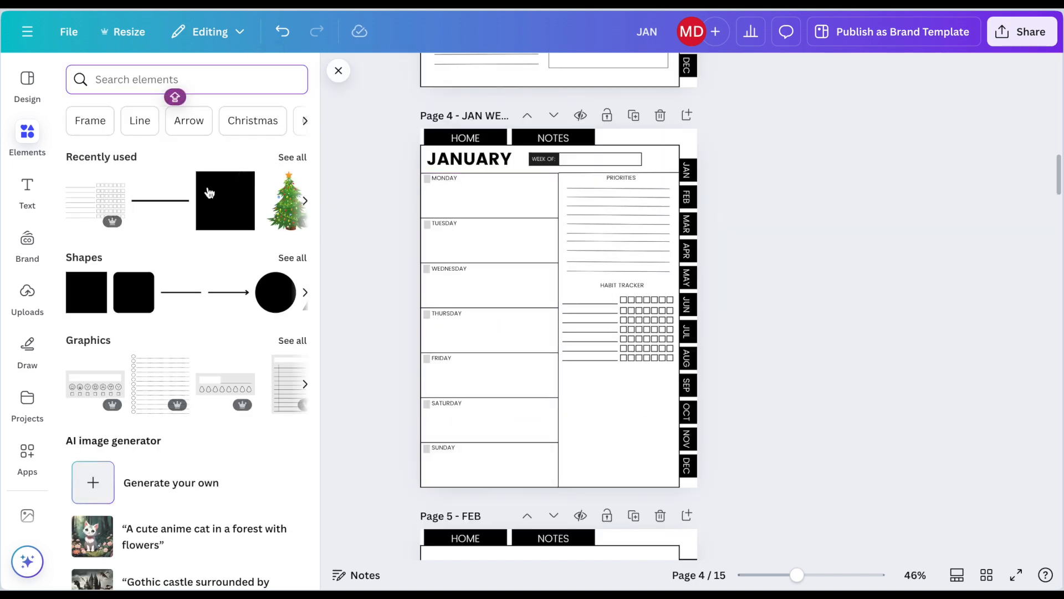
{"action": "left_click", "coordinate": [214, 209]}
{"action": "left_click_drag", "start_coordinate": [573, 306], "coordinate": [672, 403]}
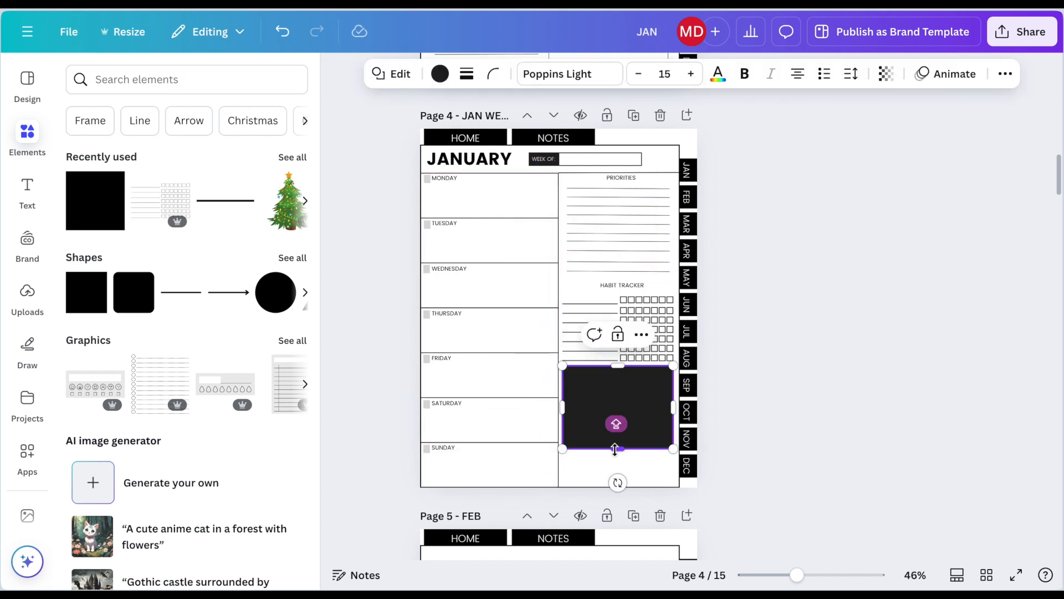
{"action": "left_click_drag", "start_coordinate": [615, 449], "coordinate": [617, 484]}
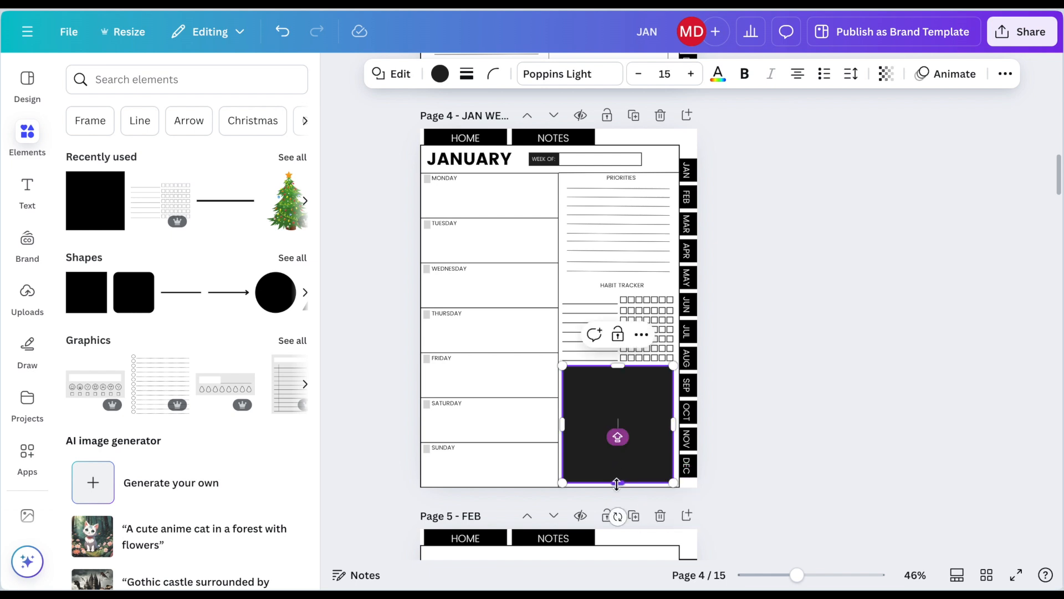
{"action": "left_click_drag", "start_coordinate": [618, 368], "coordinate": [618, 370]}
Step: Fill the box below the habit tracker with white and give it a solid border of weight 2
{"action": "left_click", "coordinate": [439, 75]}
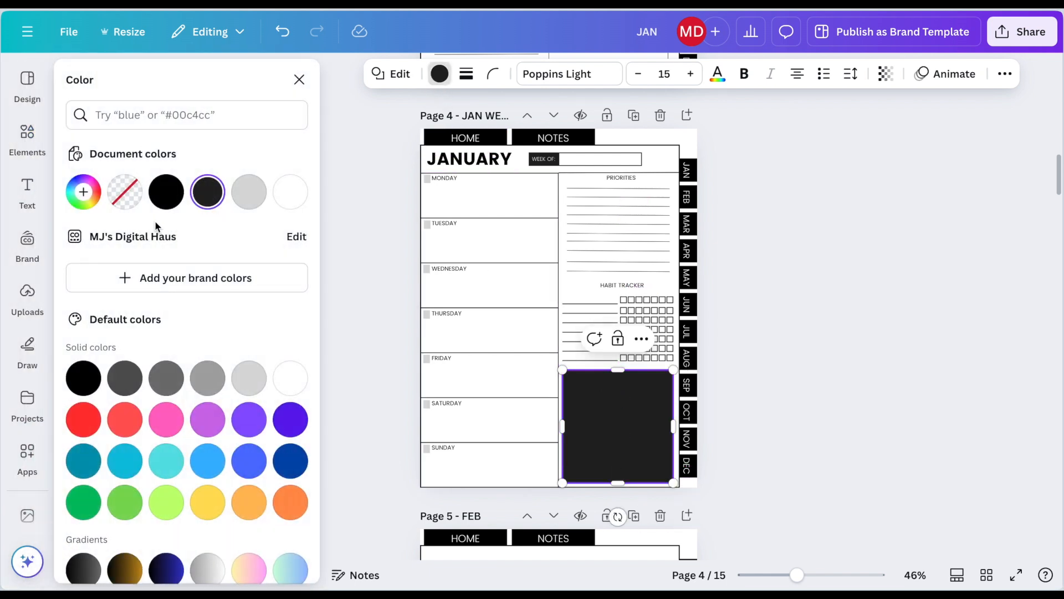
{"action": "left_click", "coordinate": [290, 192]}
{"action": "left_click", "coordinate": [466, 74]}
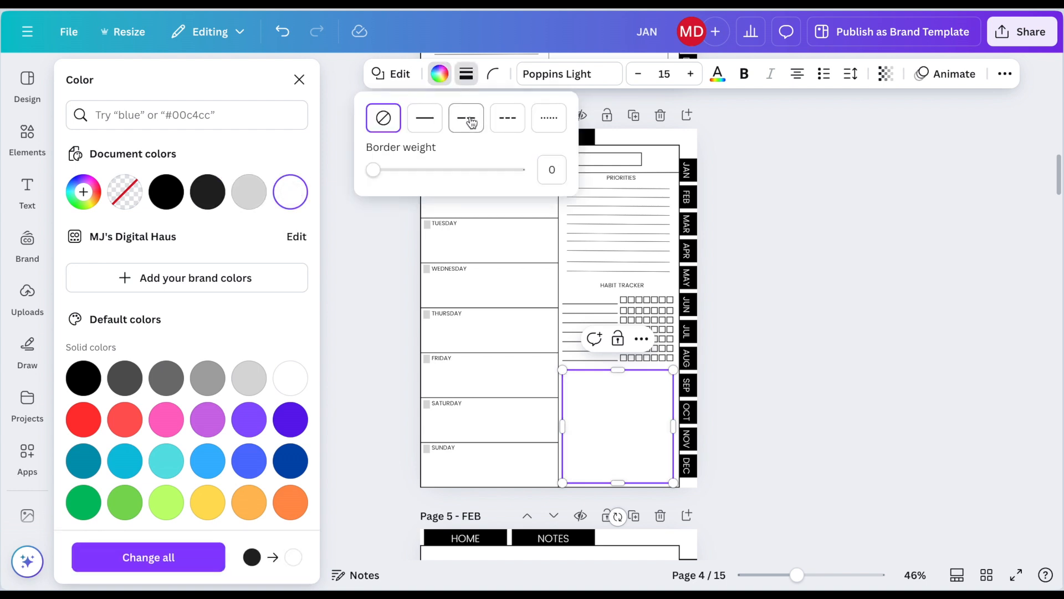
{"action": "left_click", "coordinate": [551, 170]}
{"action": "type", "text": "2"}
{"action": "key", "text": "Return"}
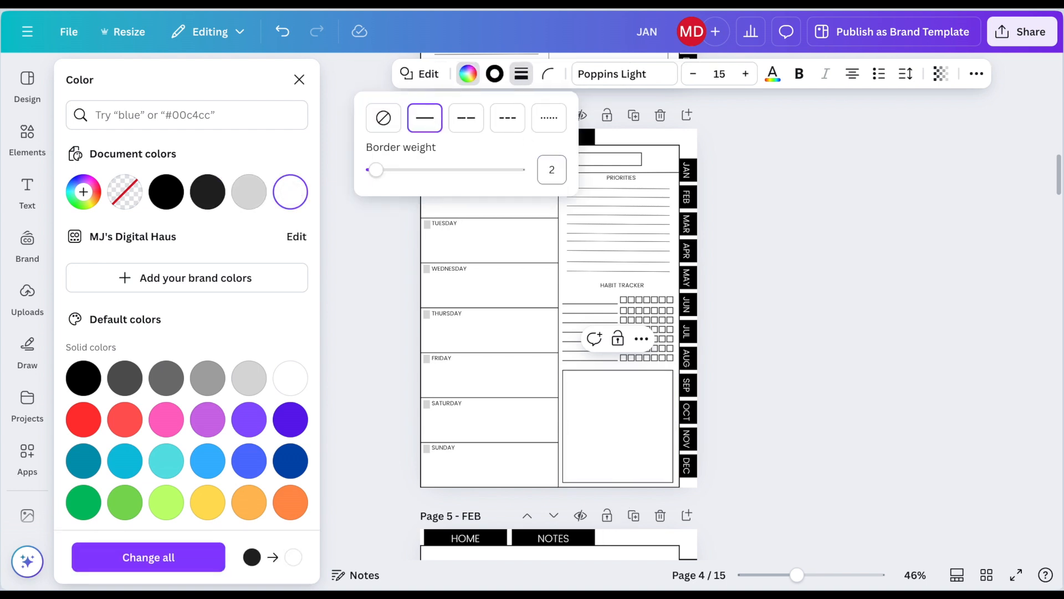
{"action": "left_click", "coordinate": [777, 256]}
{"action": "left_click", "coordinate": [774, 245]}
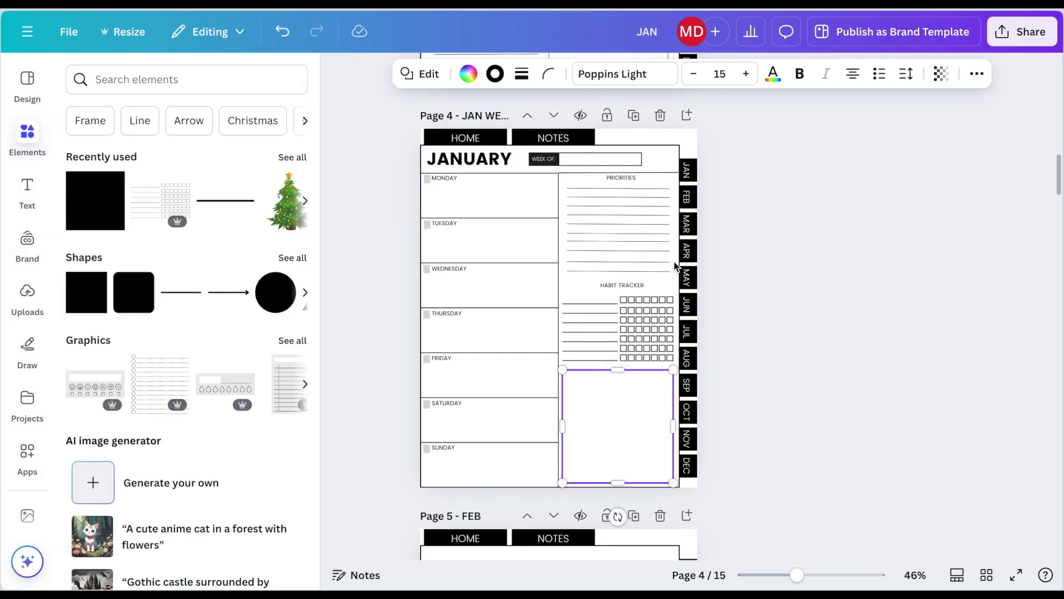
{"action": "left_click", "coordinate": [826, 193]}
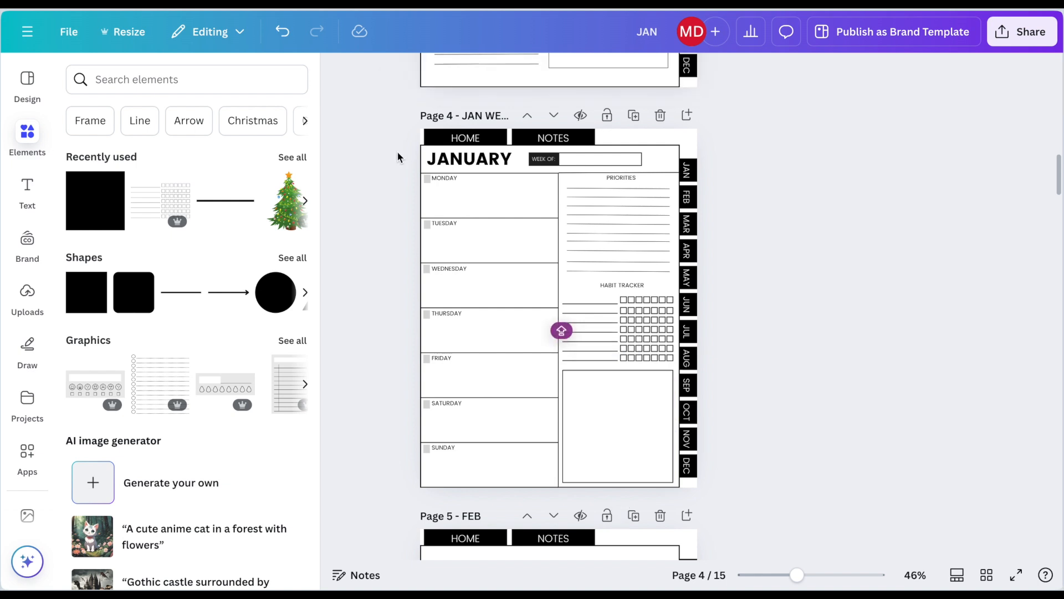
Step: Duplicate the finished January week page four times and title the copies JAN WEEK 2 through JAN WEEK 5
{"action": "left_click", "coordinate": [635, 115]}
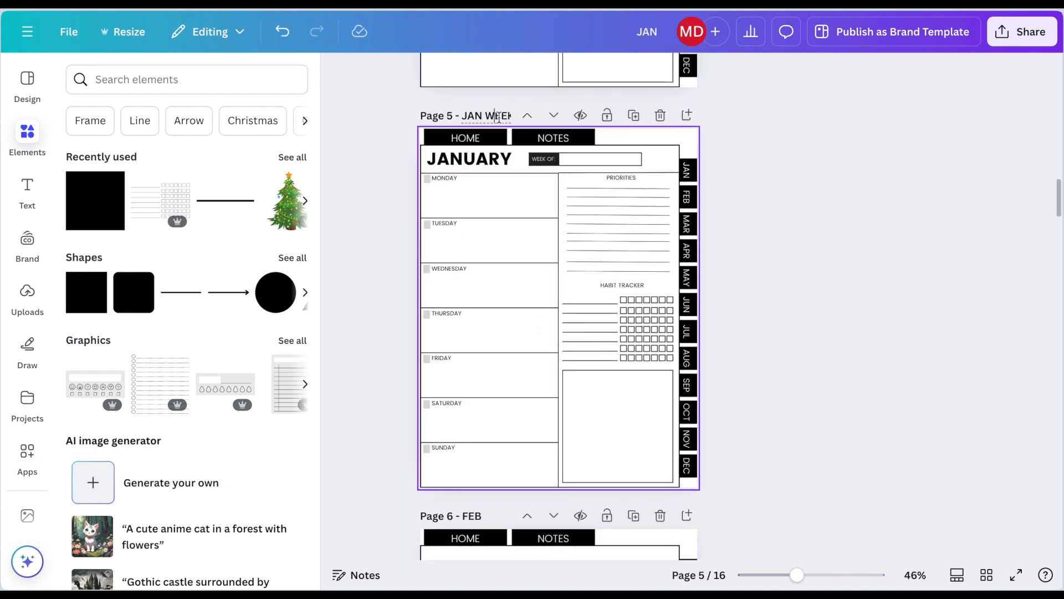
{"action": "left_click_drag", "start_coordinate": [793, 577], "coordinate": [805, 576]}
{"action": "scroll", "coordinate": [535, 359], "scroll_direction": "up", "scroll_amount": 2}
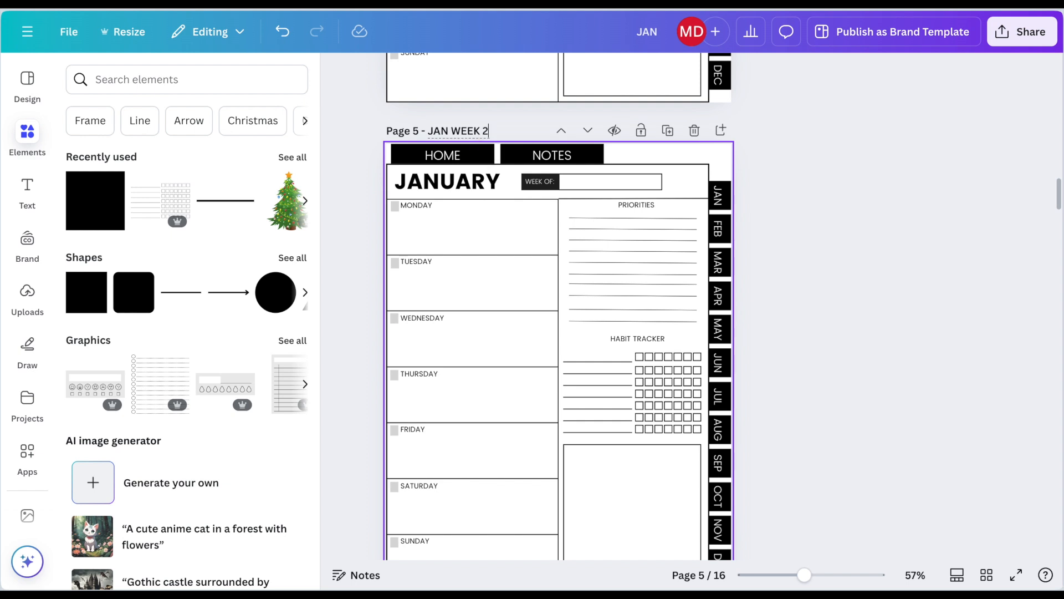
{"action": "left_click", "coordinate": [668, 131]}
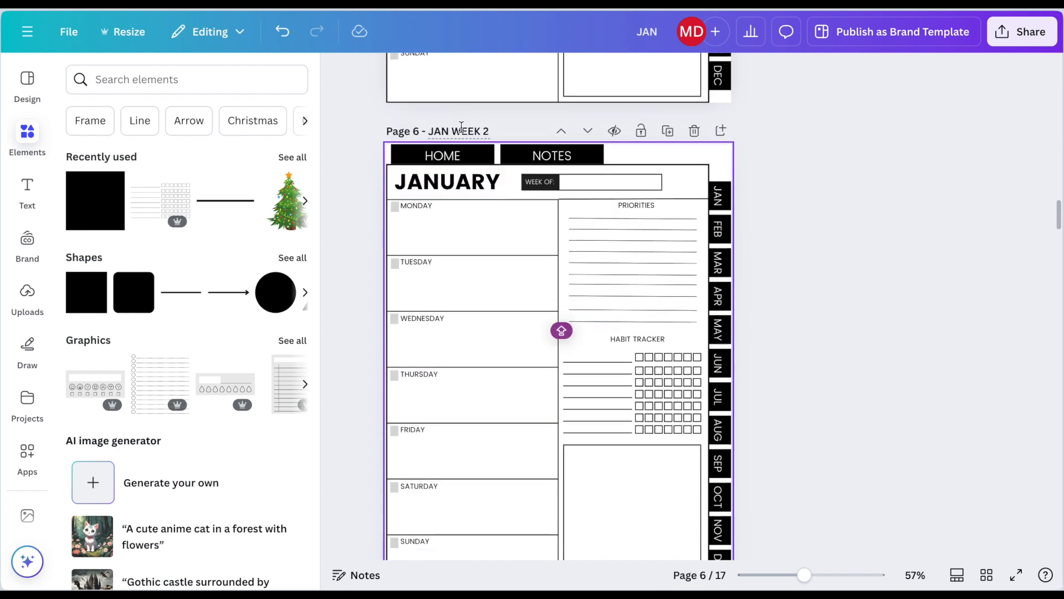
{"action": "left_click", "coordinate": [665, 130]}
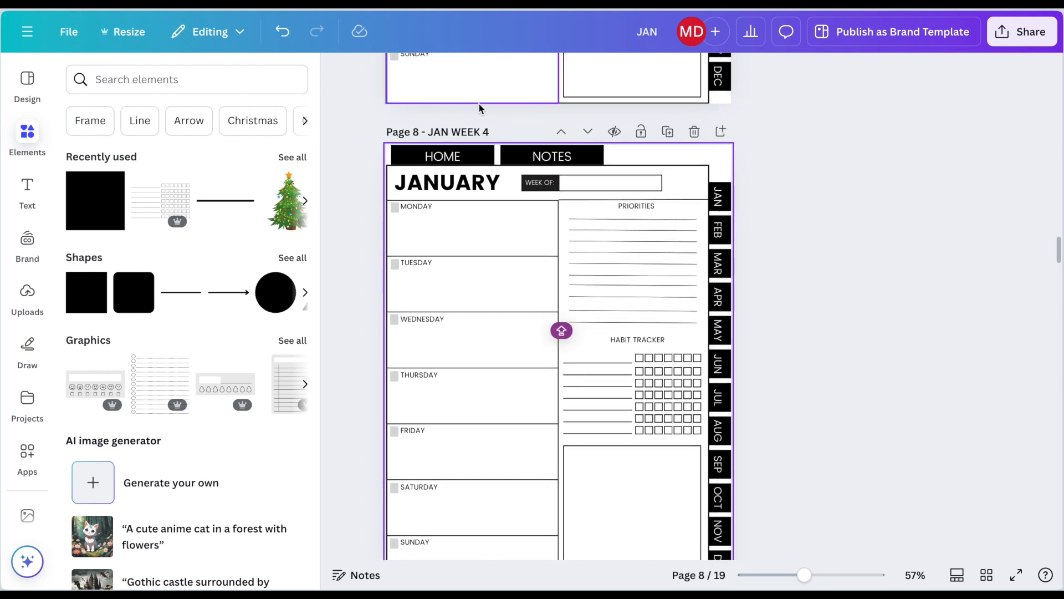
{"action": "scroll", "coordinate": [646, 180], "scroll_direction": "up", "scroll_amount": 4}
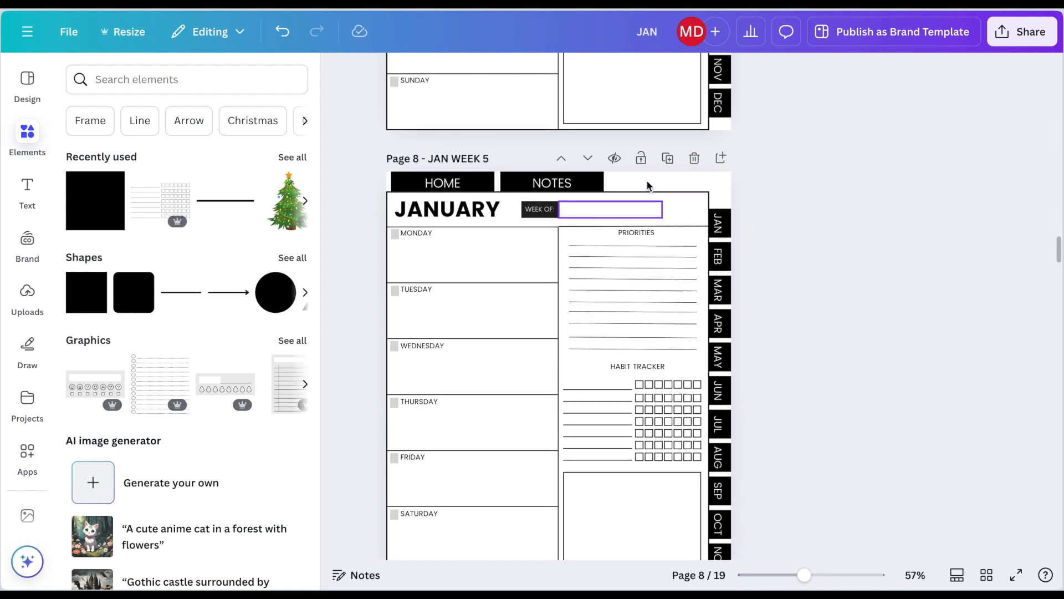
Step: Link the WEEK 1 label on the January calendar page to page 4 - JAN WEEK 1
{"action": "scroll", "coordinate": [646, 180], "scroll_direction": "up", "scroll_amount": 13}
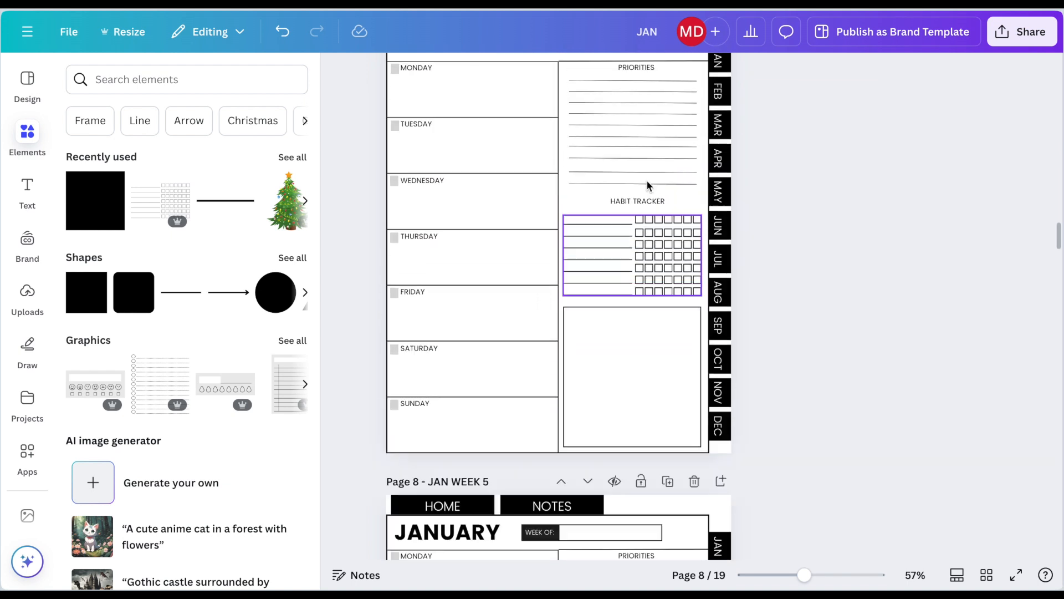
{"action": "scroll", "coordinate": [646, 179], "scroll_direction": "up", "scroll_amount": 13}
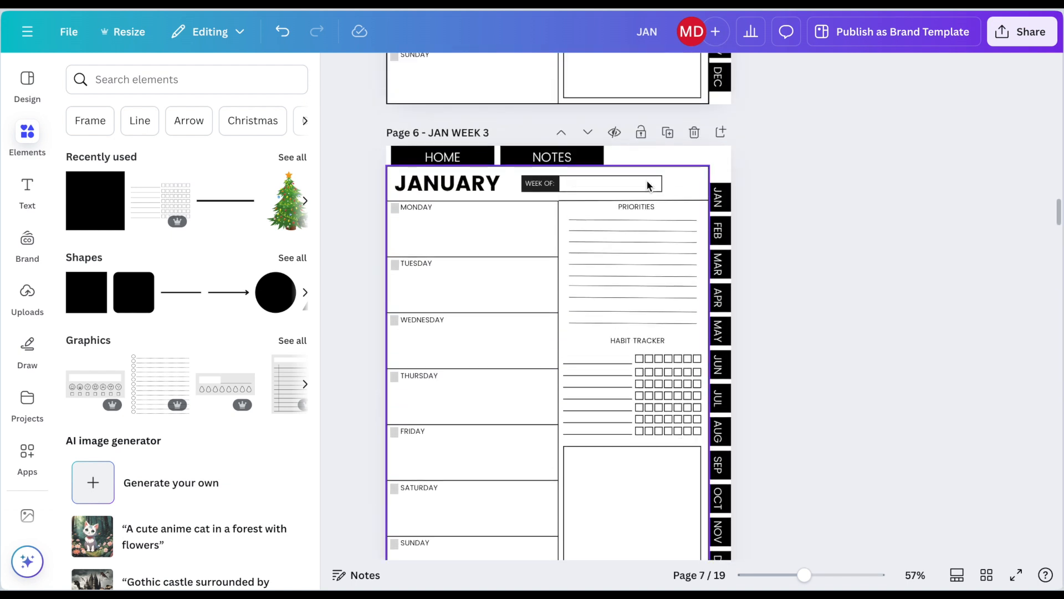
{"action": "scroll", "coordinate": [646, 179], "scroll_direction": "up", "scroll_amount": 13}
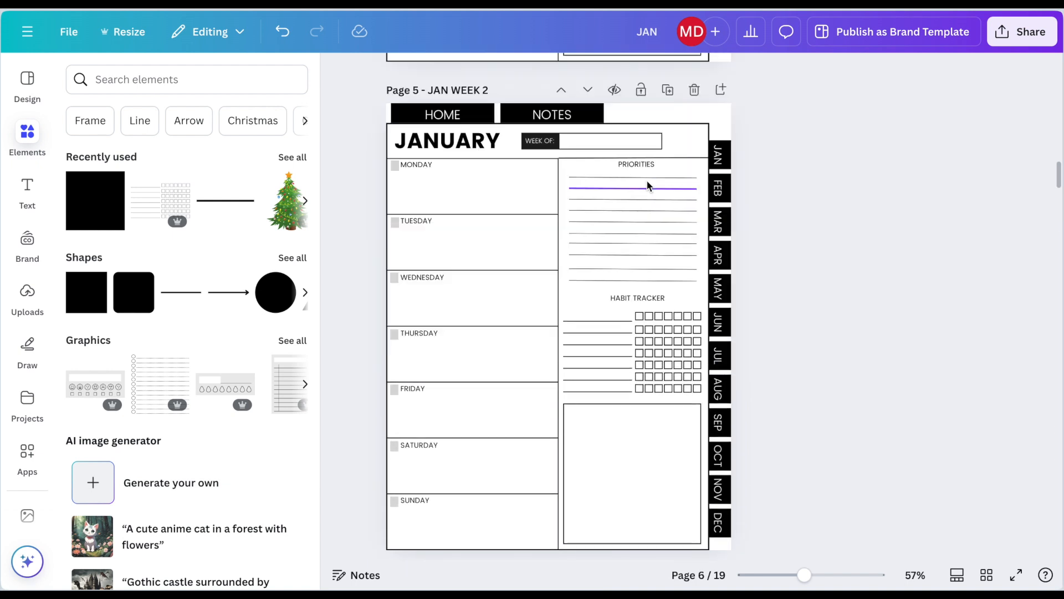
{"action": "scroll", "coordinate": [646, 180], "scroll_direction": "up", "scroll_amount": 13}
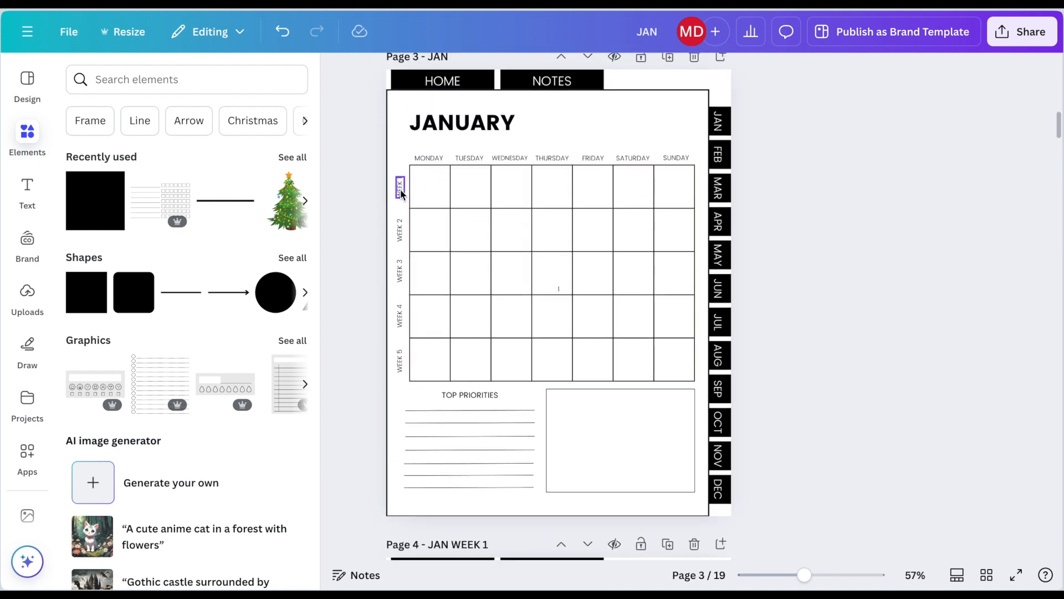
{"action": "left_click", "coordinate": [400, 188]}
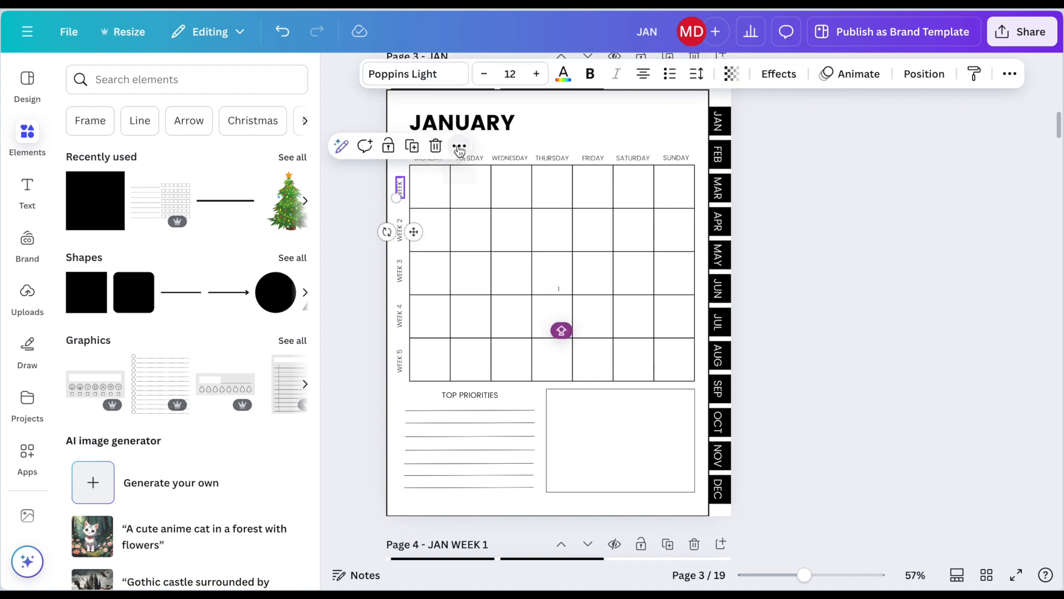
{"action": "left_click", "coordinate": [459, 146]}
{"action": "scroll", "coordinate": [504, 368], "scroll_direction": "down", "scroll_amount": 1}
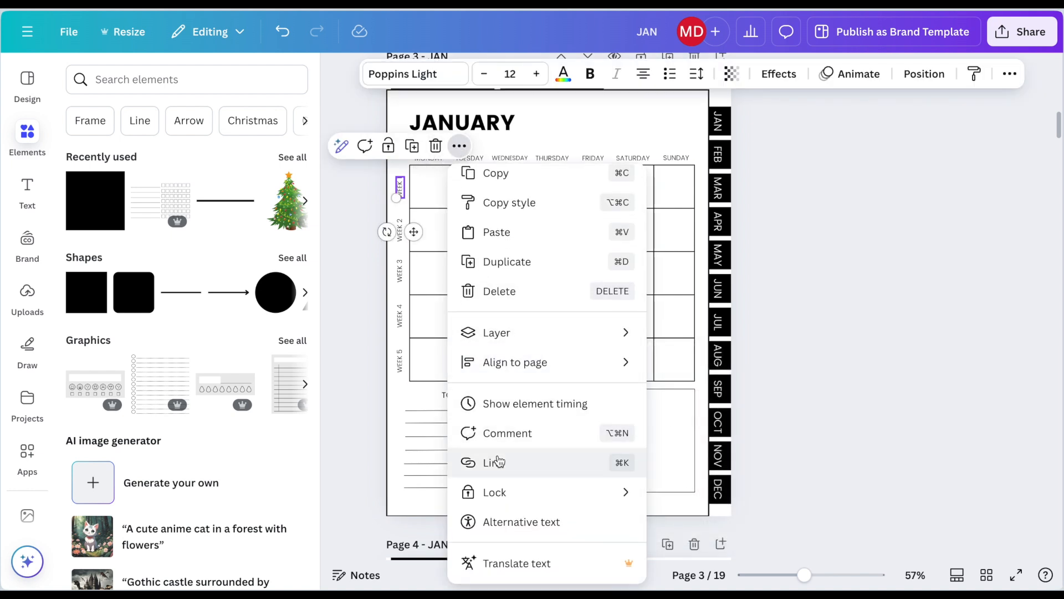
{"action": "left_click", "coordinate": [505, 463]}
{"action": "scroll", "coordinate": [622, 371], "scroll_direction": "down", "scroll_amount": 2}
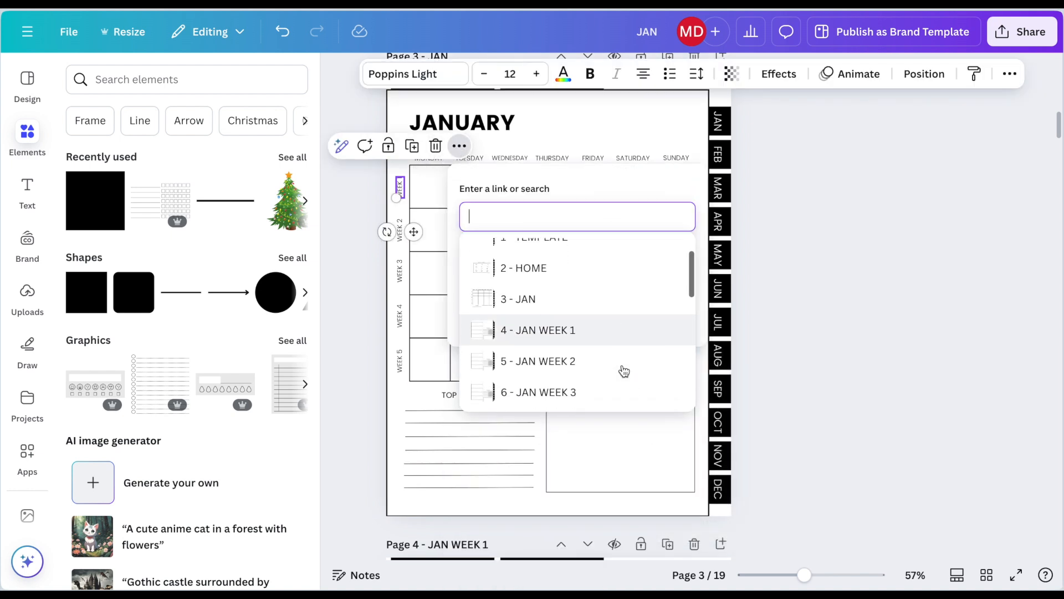
{"action": "left_click", "coordinate": [620, 327]}
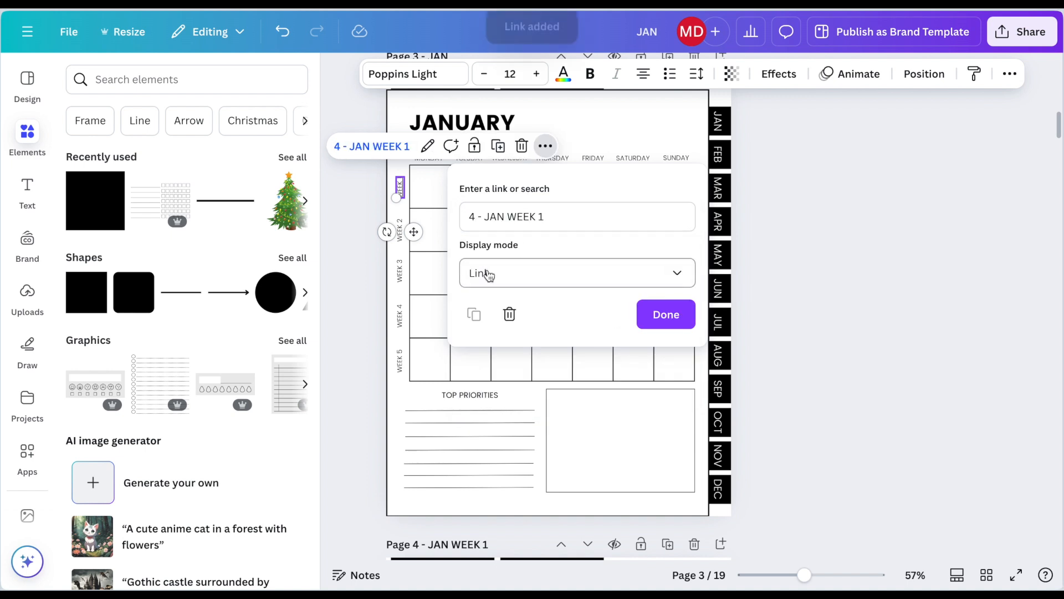
Step: Link the WEEK 2 label on the January calendar to page 5 - JAN WEEK 2
{"action": "left_click", "coordinate": [398, 234]}
{"action": "left_click", "coordinate": [459, 186]}
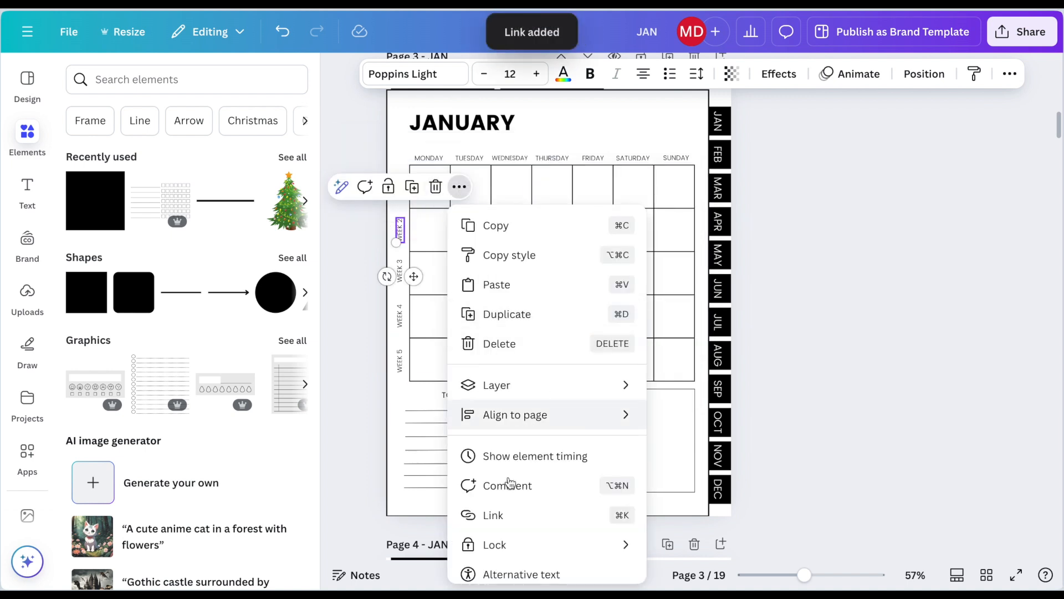
{"action": "left_click", "coordinate": [498, 515]}
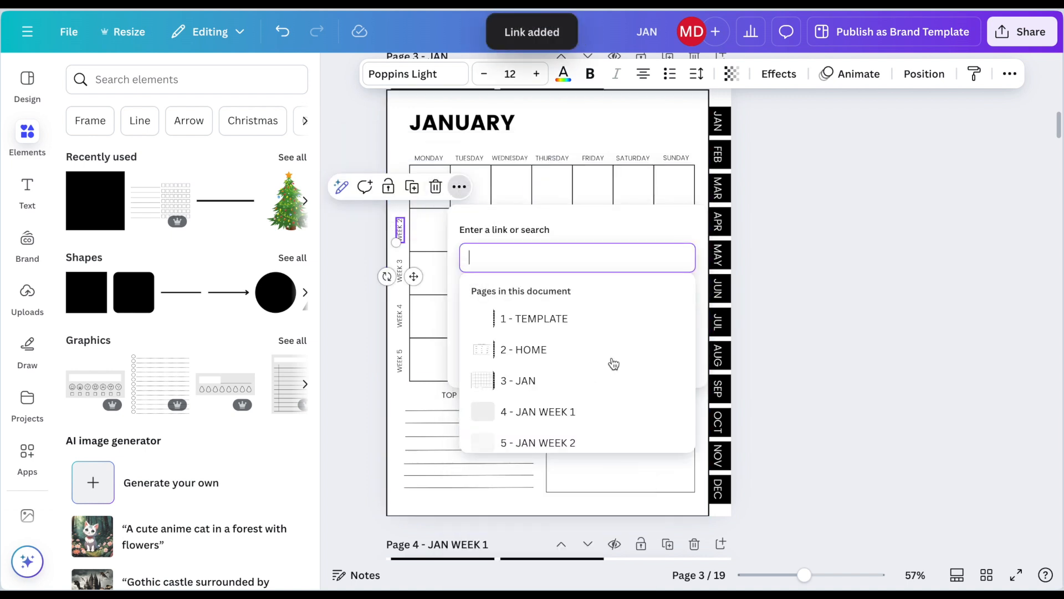
{"action": "scroll", "coordinate": [614, 363], "scroll_direction": "down", "scroll_amount": 1}
{"action": "left_click", "coordinate": [557, 419]}
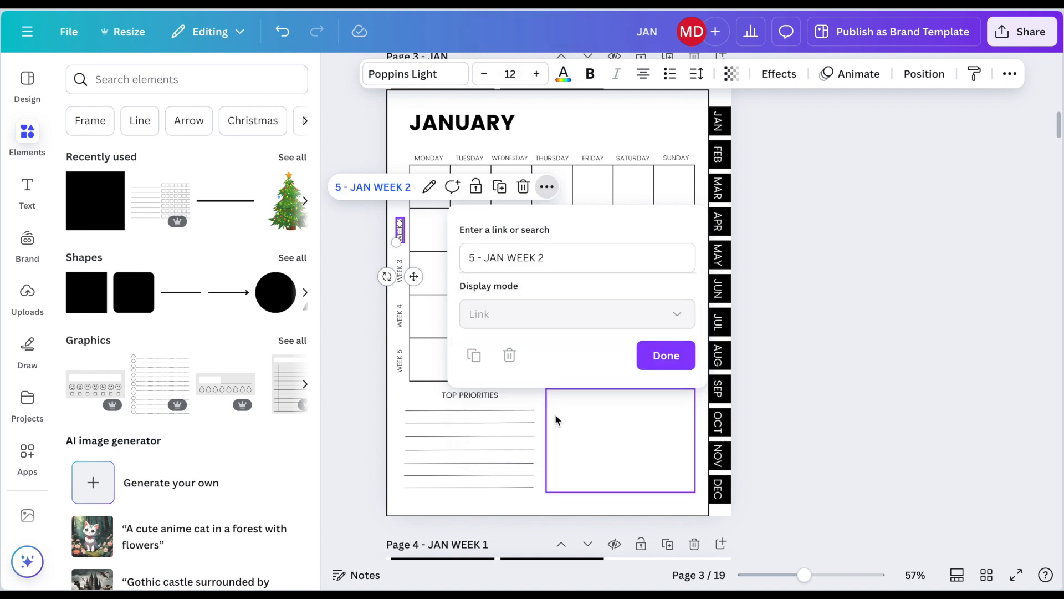
{"action": "left_click", "coordinate": [659, 356]}
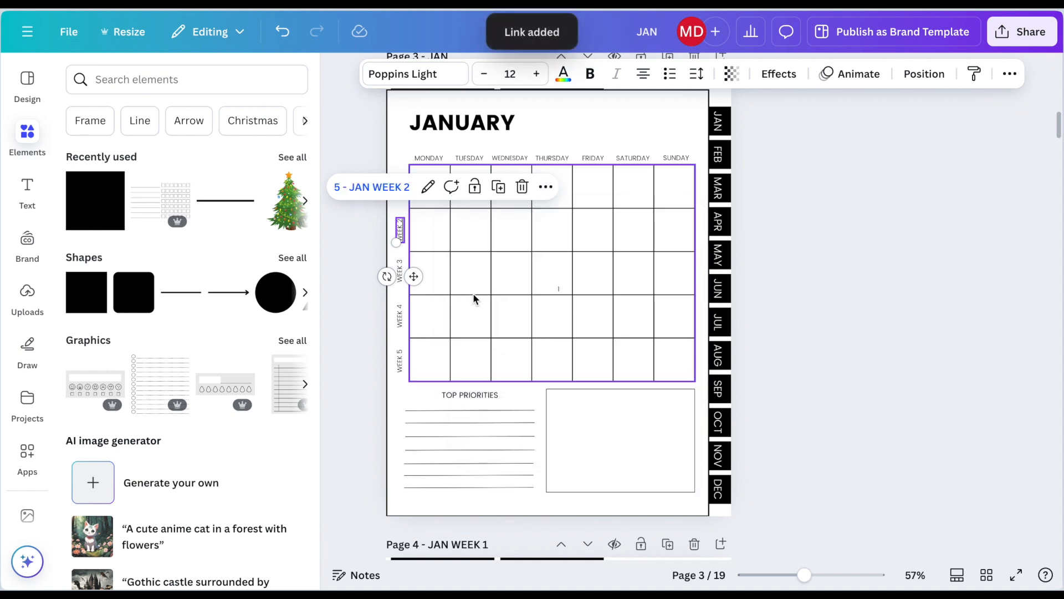
Step: Link the WEEK 3 label on the January calendar to page 6 - JAN WEEK 3
{"action": "left_click", "coordinate": [399, 275]}
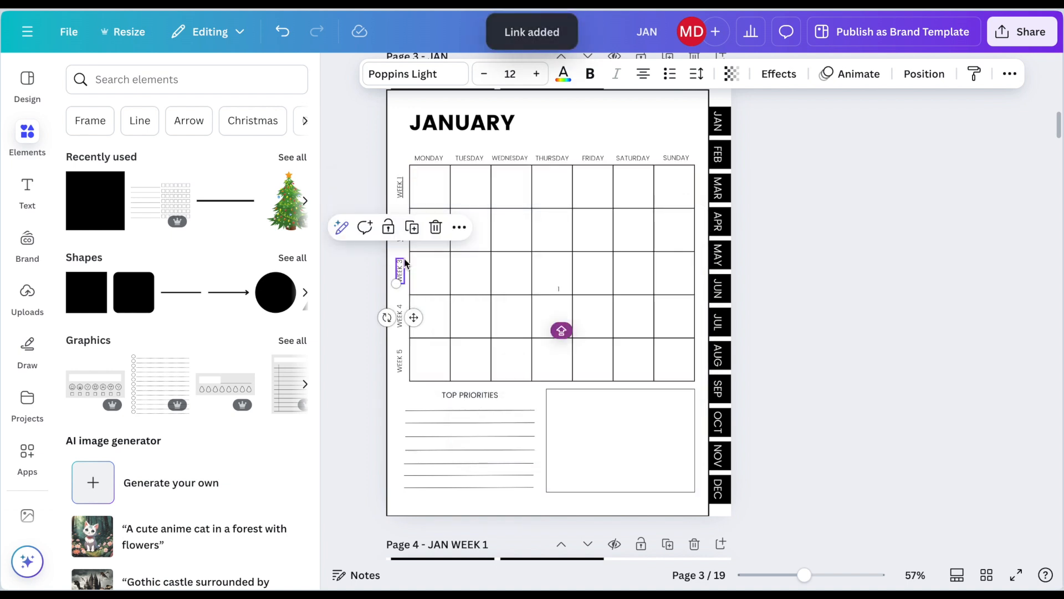
{"action": "key", "text": "ctrl+k"}
{"action": "scroll", "coordinate": [523, 435], "scroll_direction": "up", "scroll_amount": 3}
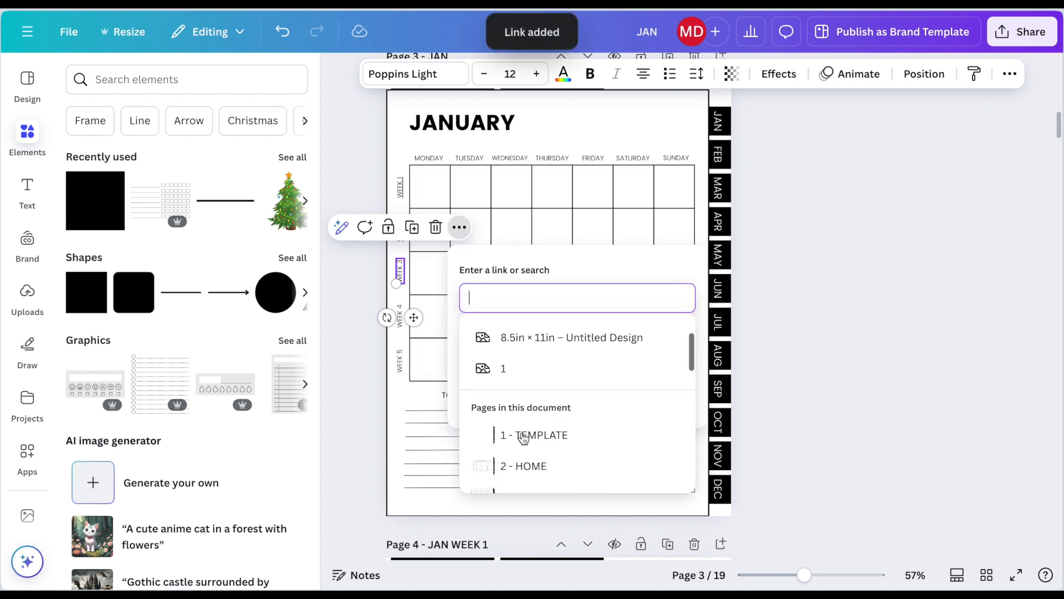
{"action": "scroll", "coordinate": [577, 449], "scroll_direction": "down", "scroll_amount": 3}
{"action": "left_click", "coordinate": [576, 457]}
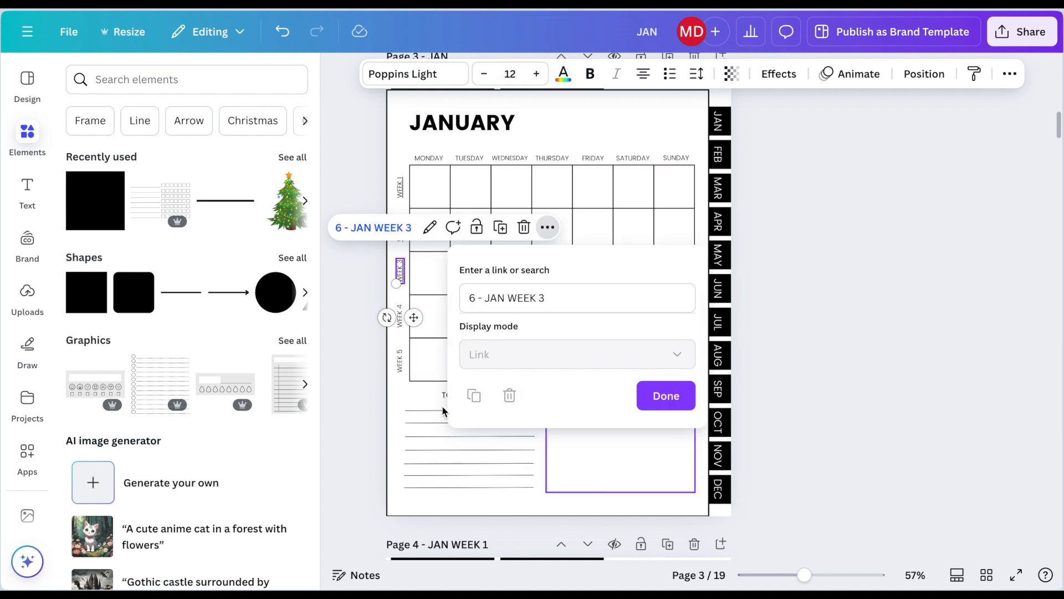
Step: Link the WEEK 4 label on the January calendar to its weekly page in this document
{"action": "left_click", "coordinate": [399, 326]}
{"action": "key", "text": "ctrl+k"}
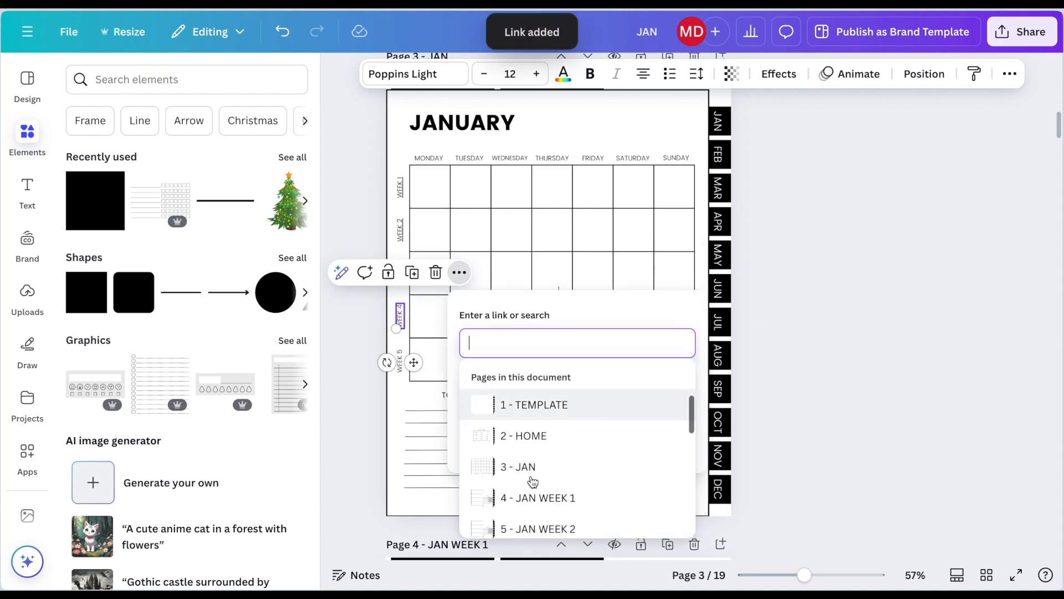
{"action": "scroll", "coordinate": [532, 487], "scroll_direction": "down", "scroll_amount": 2}
{"action": "left_click", "coordinate": [537, 520]}
Step: Link the WEEK 5 label on the January calendar to page 4 - JAN WEEK 1
{"action": "left_click", "coordinate": [401, 370]}
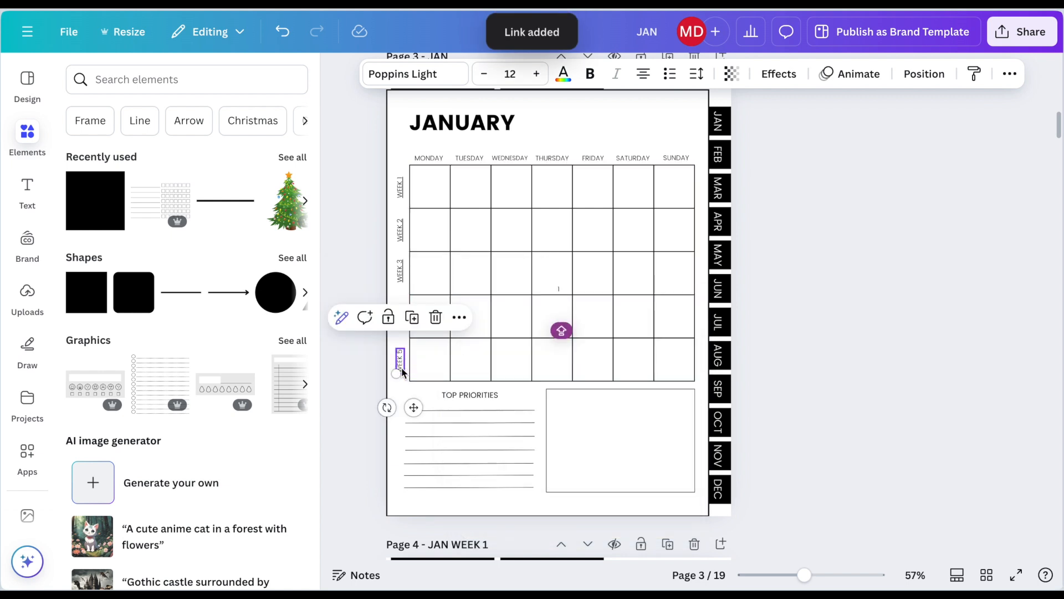
{"action": "key", "text": "ctrl+k"}
{"action": "scroll", "coordinate": [499, 508], "scroll_direction": "down", "scroll_amount": 3}
{"action": "left_click", "coordinate": [506, 507]}
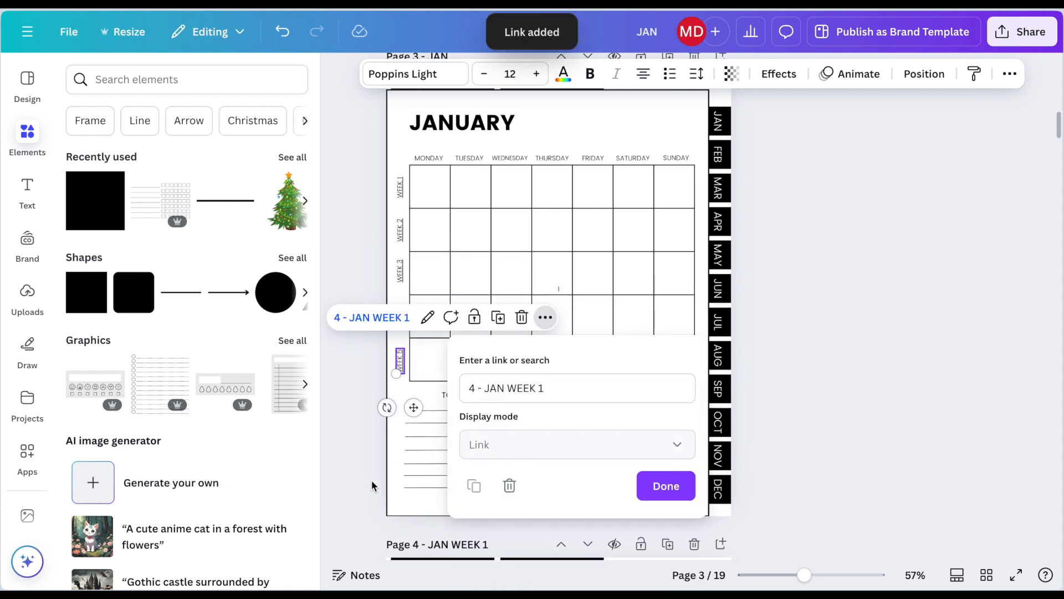
{"action": "left_click", "coordinate": [373, 485]}
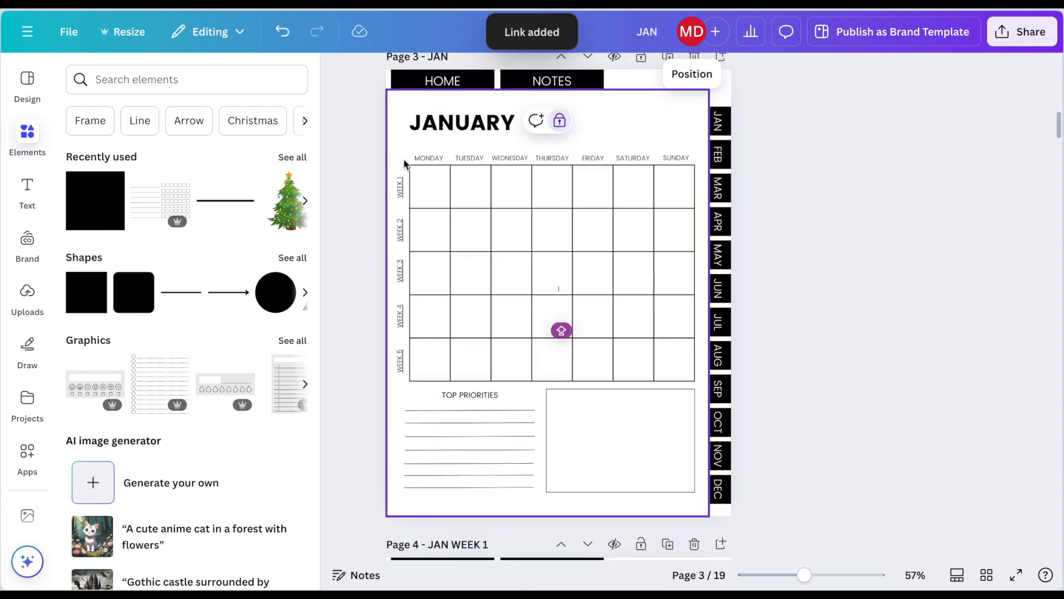
Step: Remove the underline from all five week labels beside the January calendar grid
{"action": "left_click_drag", "start_coordinate": [404, 164], "coordinate": [400, 374]}
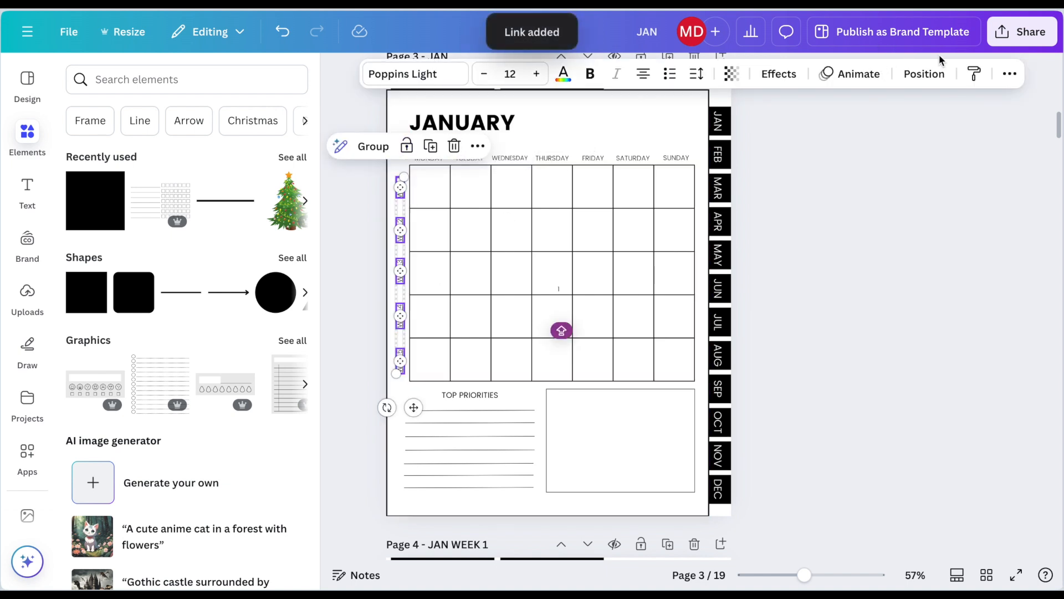
{"action": "left_click", "coordinate": [1009, 75]}
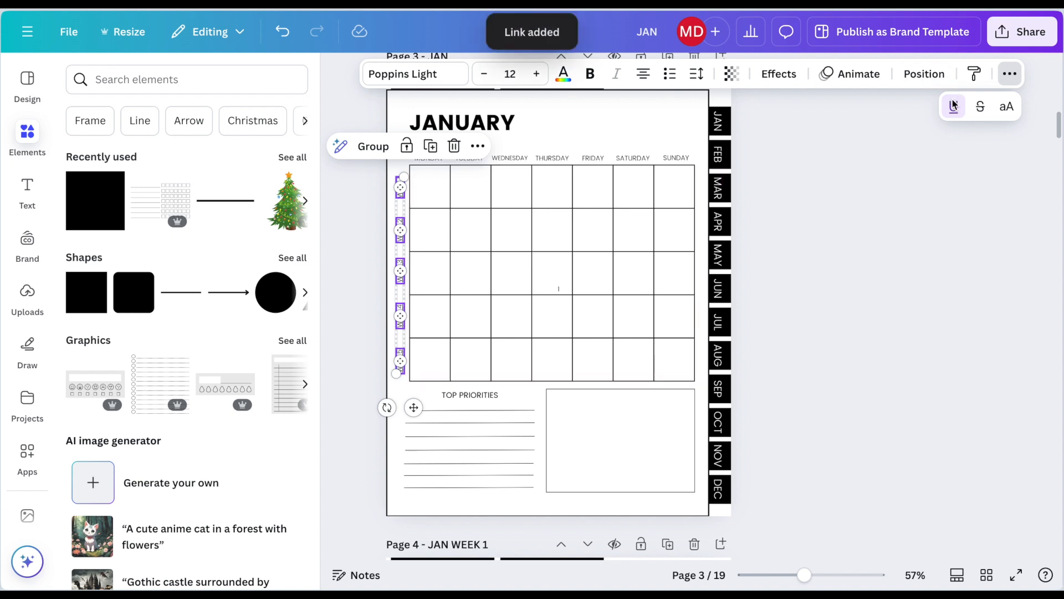
{"action": "left_click", "coordinate": [821, 206]}
{"action": "left_click", "coordinate": [792, 193]}
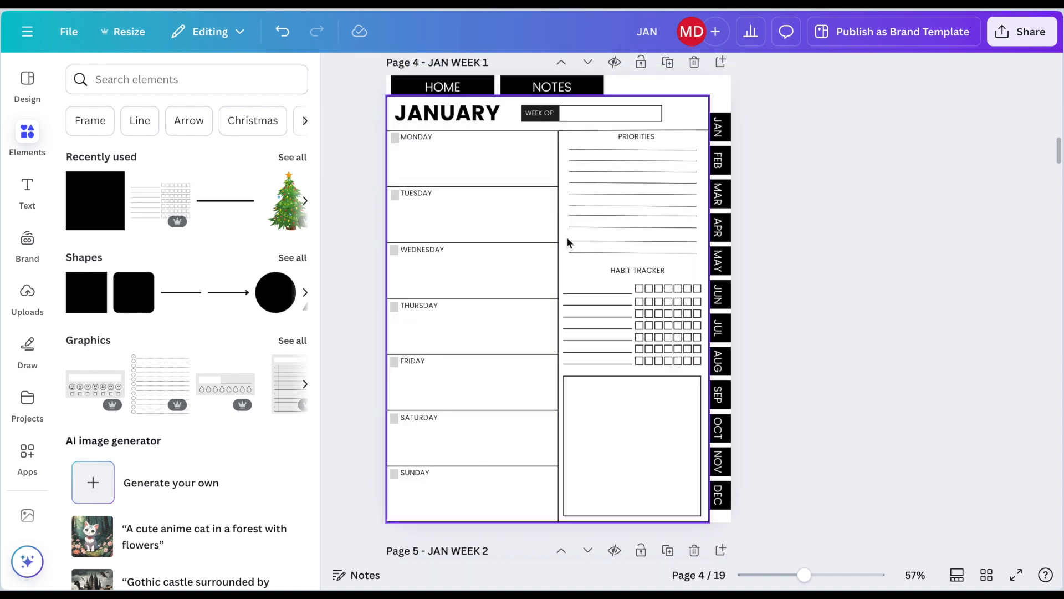
Step: Link the JANUARY heading on the JAN WEEK 1 page to page 3 - JAN and remove the heading's underline
{"action": "scroll", "coordinate": [490, 238], "scroll_direction": "up", "scroll_amount": 1}
{"action": "scroll", "coordinate": [490, 239], "scroll_direction": "up", "scroll_amount": 10}
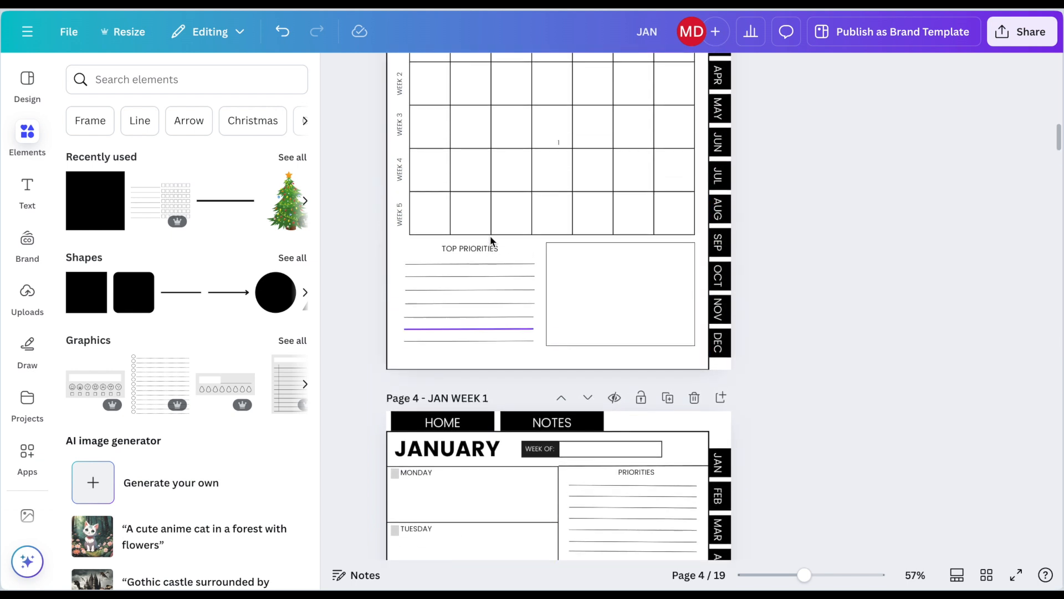
{"action": "scroll", "coordinate": [490, 237], "scroll_direction": "down", "scroll_amount": 1}
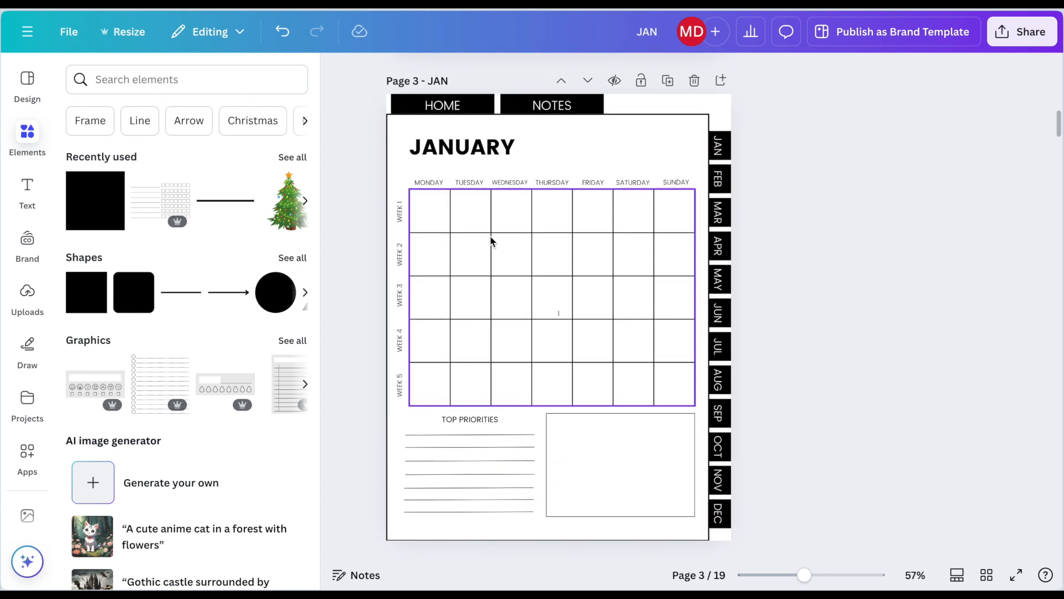
{"action": "scroll", "coordinate": [490, 240], "scroll_direction": "down", "scroll_amount": 1}
{"action": "scroll", "coordinate": [489, 239], "scroll_direction": "down", "scroll_amount": 10}
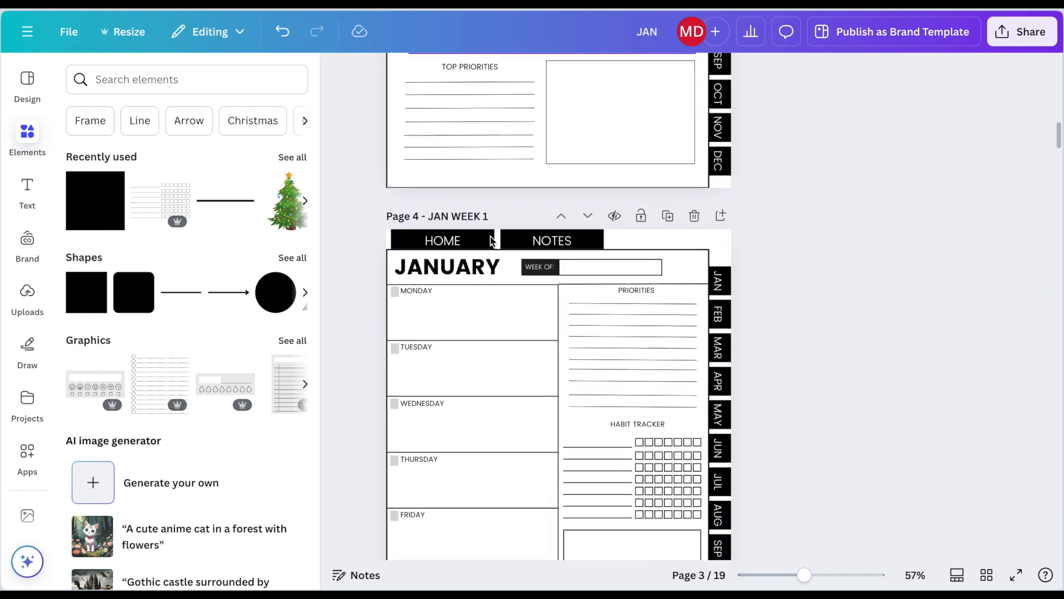
{"action": "scroll", "coordinate": [490, 241], "scroll_direction": "down", "scroll_amount": 2}
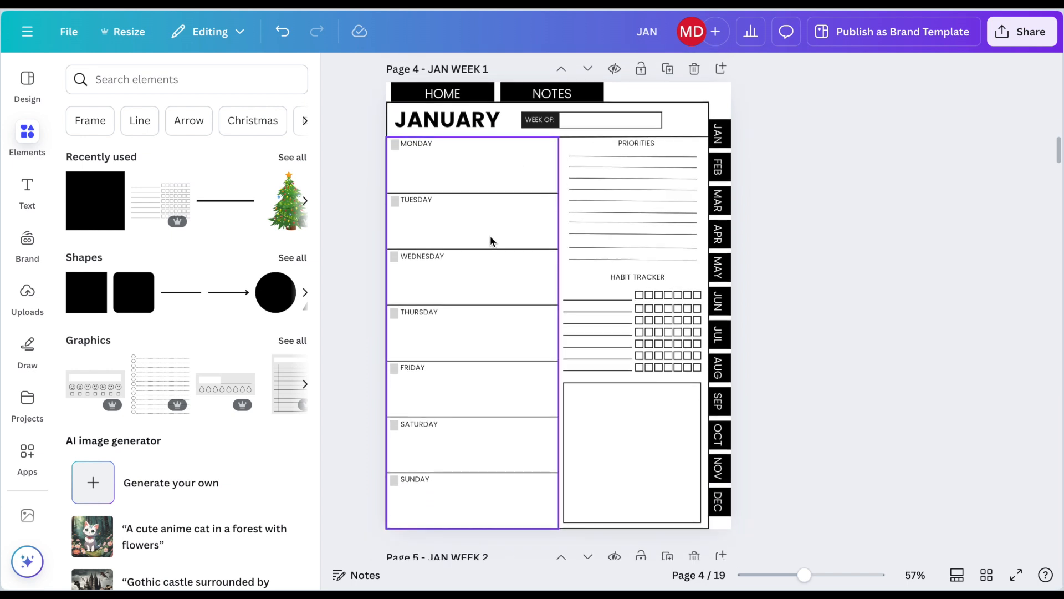
{"action": "left_click", "coordinate": [477, 124]}
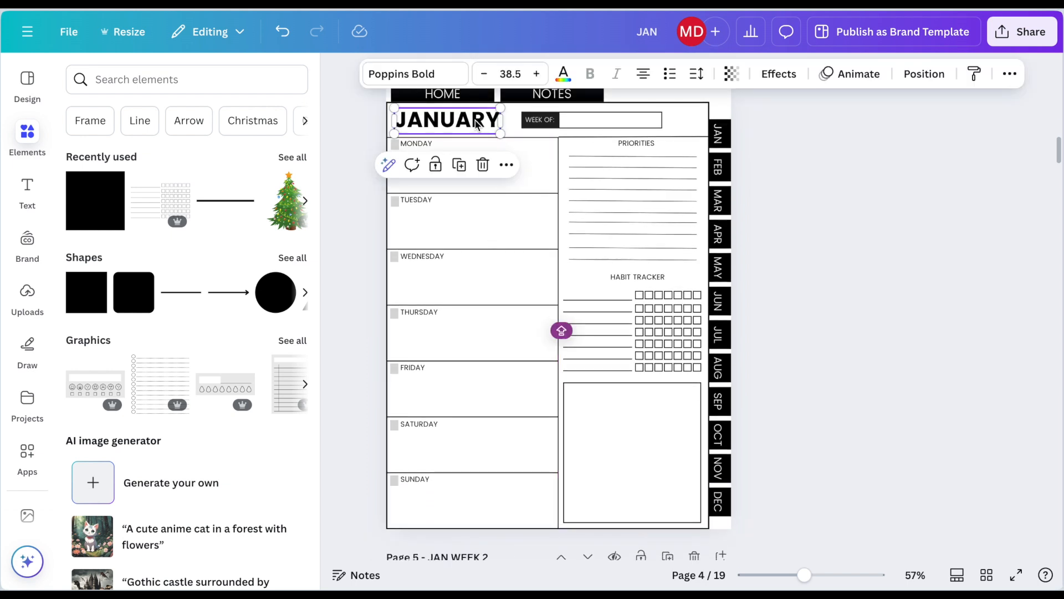
{"action": "left_click", "coordinate": [506, 165]}
{"action": "scroll", "coordinate": [568, 333], "scroll_direction": "down", "scroll_amount": 1}
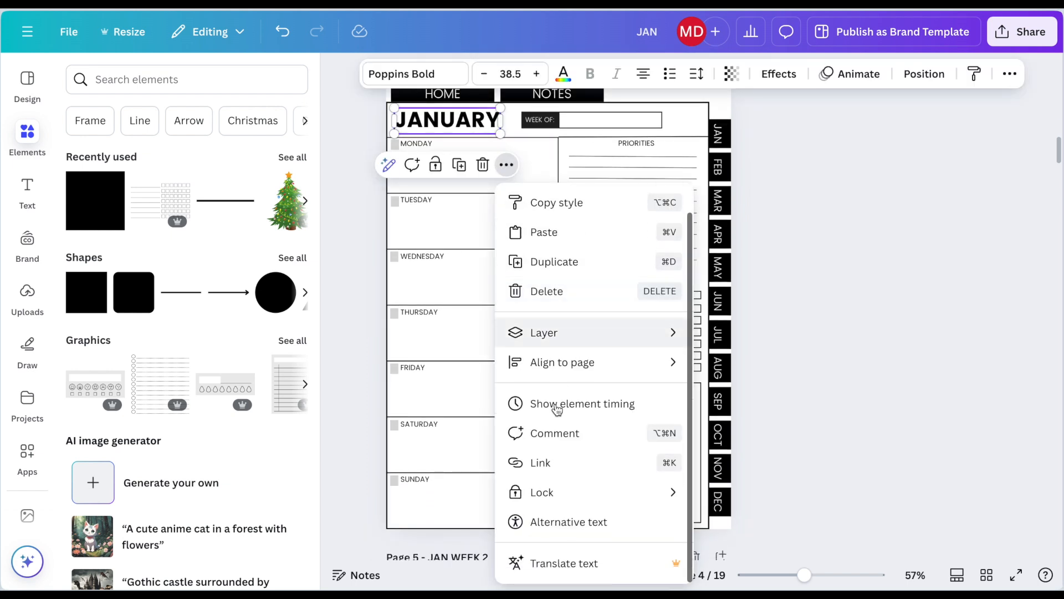
{"action": "left_click", "coordinate": [541, 463]}
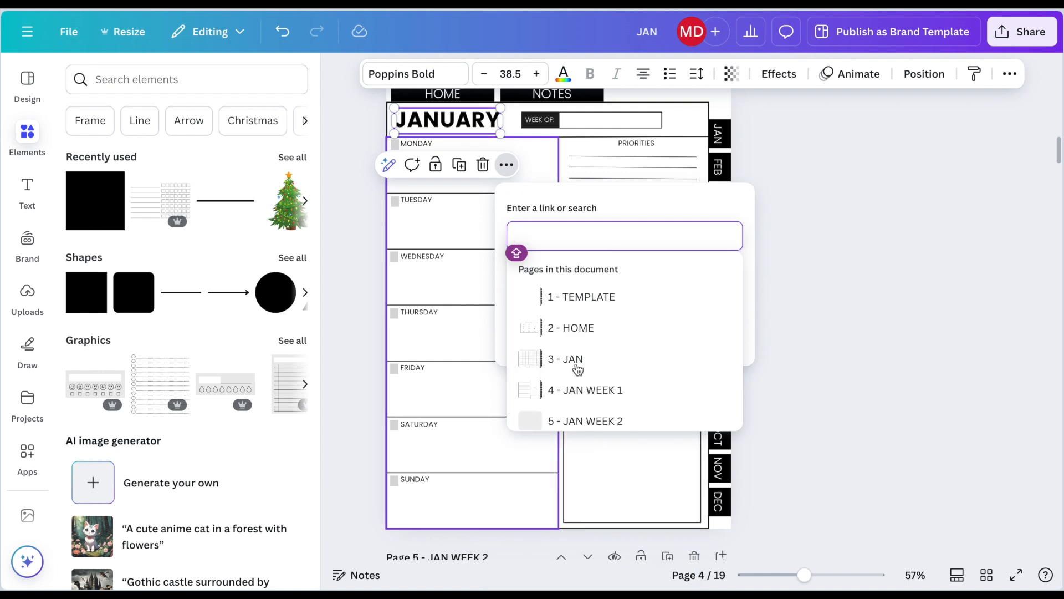
{"action": "scroll", "coordinate": [577, 376], "scroll_direction": "down", "scroll_amount": 3}
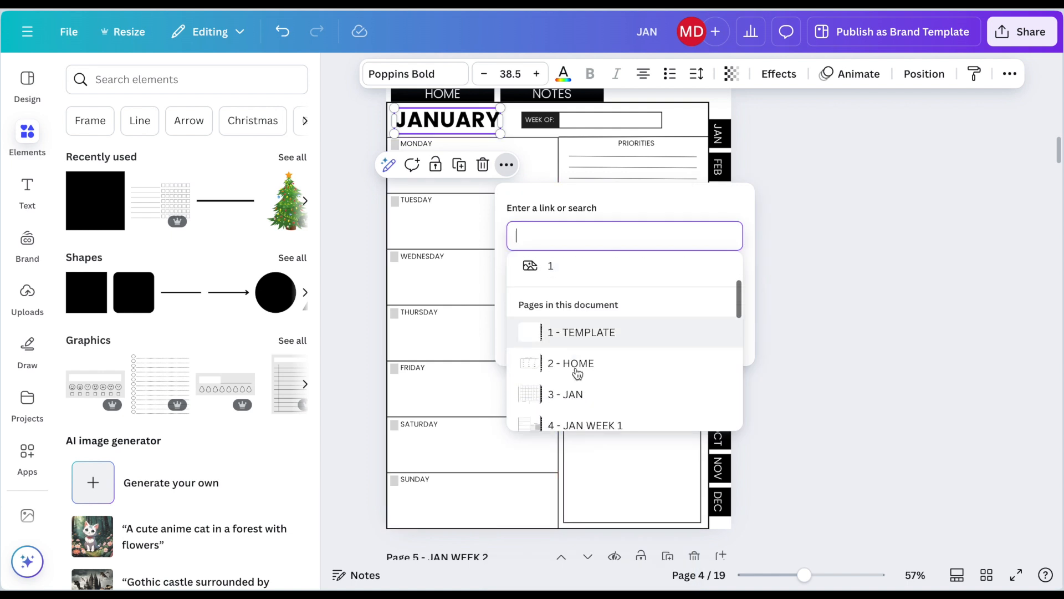
{"action": "left_click", "coordinate": [579, 365]}
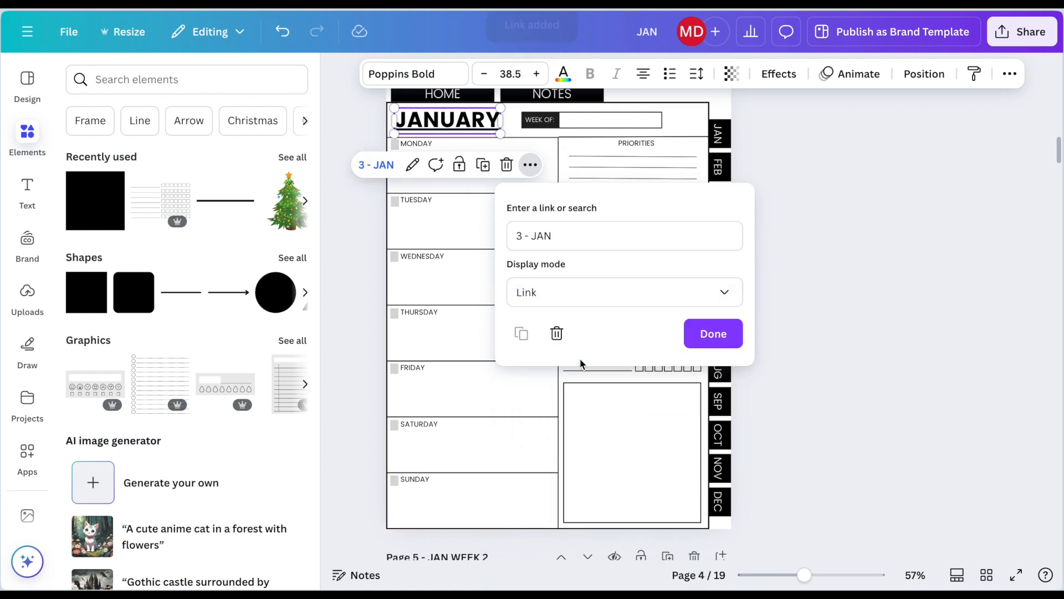
{"action": "left_click", "coordinate": [1008, 78]}
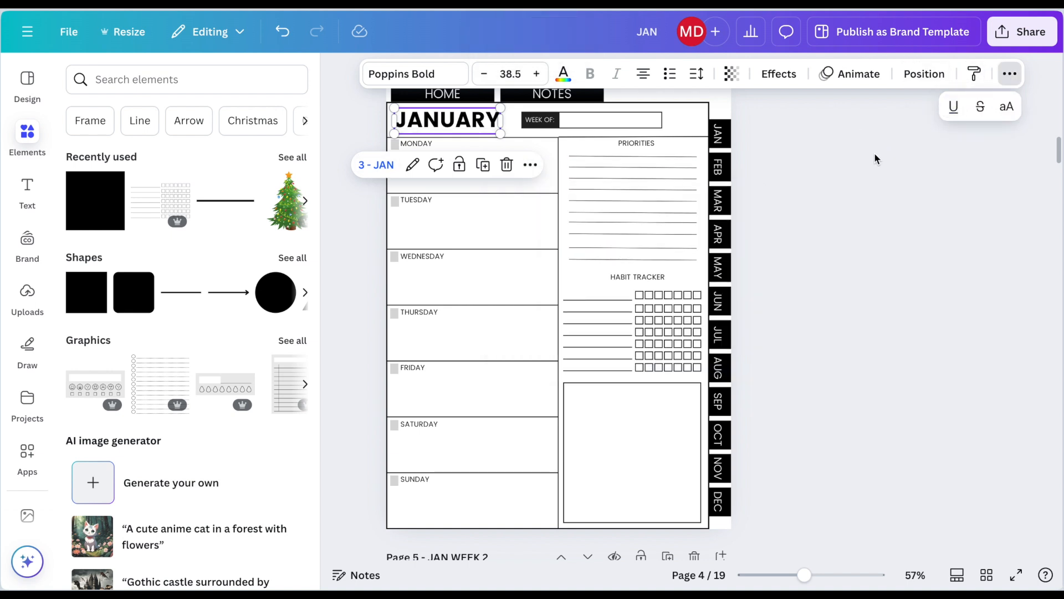
{"action": "left_click", "coordinate": [806, 152]}
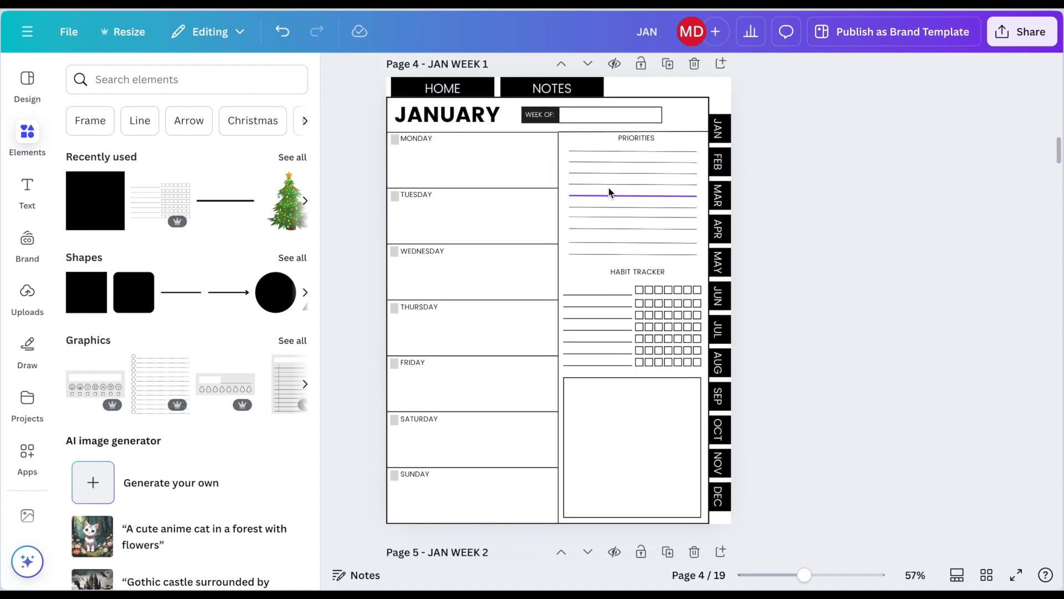
Step: Link the JANUARY heading on the JAN WEEK 2 page to page 3 - JAN and remove the heading's underline
{"action": "scroll", "coordinate": [472, 256], "scroll_direction": "down", "scroll_amount": 2}
{"action": "scroll", "coordinate": [472, 256], "scroll_direction": "down", "scroll_amount": 2}
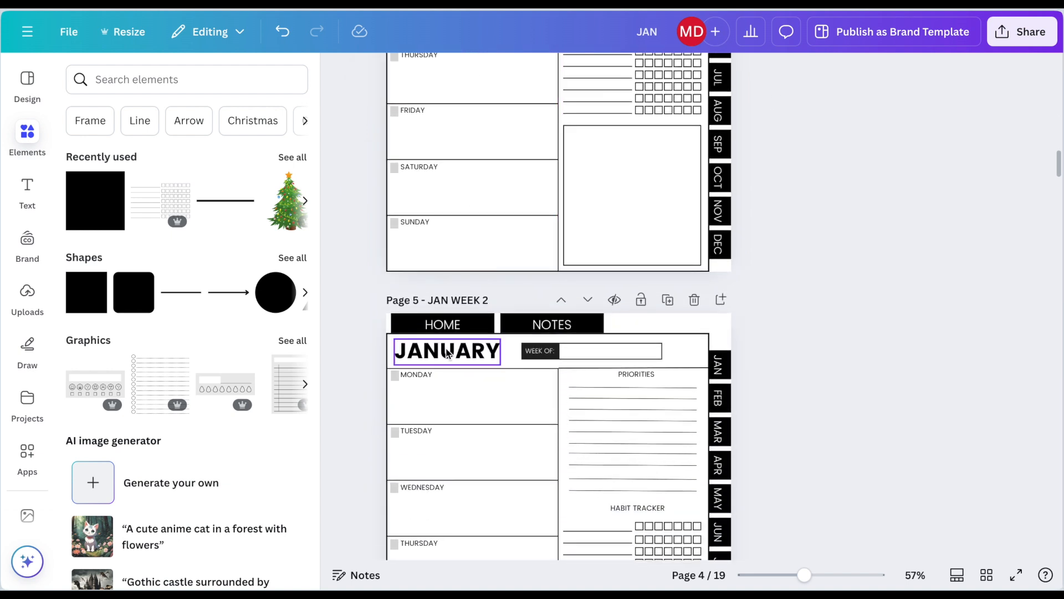
{"action": "left_click", "coordinate": [477, 351]}
{"action": "left_click", "coordinate": [506, 308]}
{"action": "scroll", "coordinate": [557, 248], "scroll_direction": "down", "scroll_amount": 2}
{"action": "left_click", "coordinate": [561, 248]}
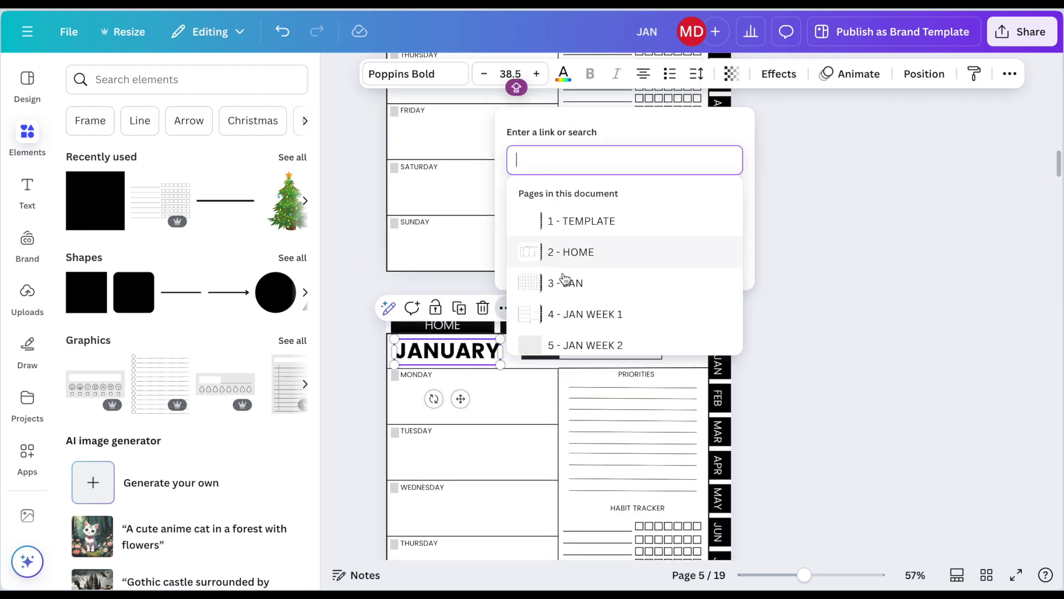
{"action": "scroll", "coordinate": [563, 280], "scroll_direction": "down", "scroll_amount": 1}
{"action": "left_click", "coordinate": [595, 231]}
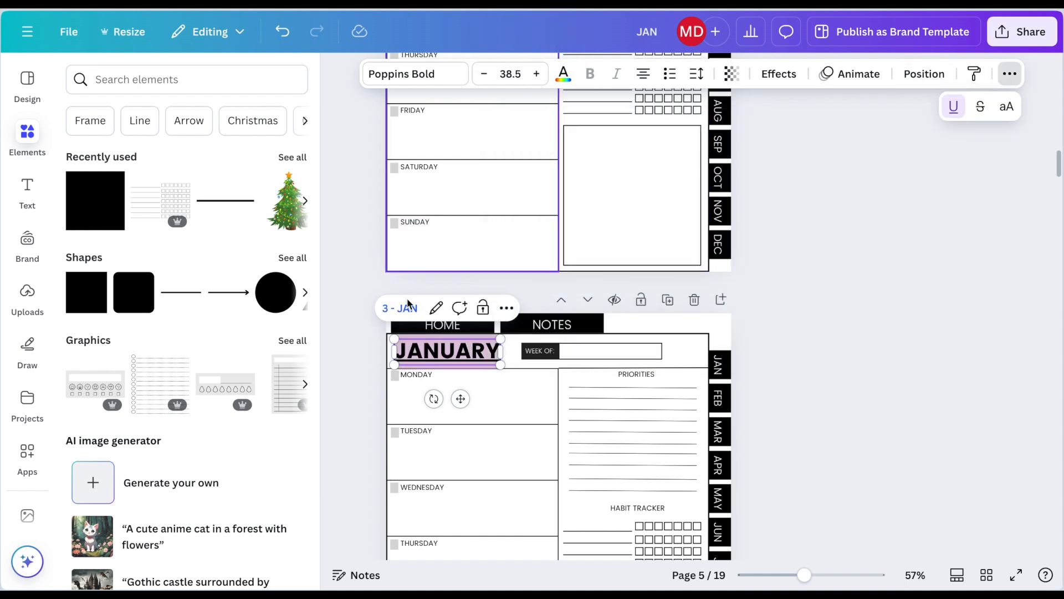
{"action": "left_click", "coordinate": [732, 271]}
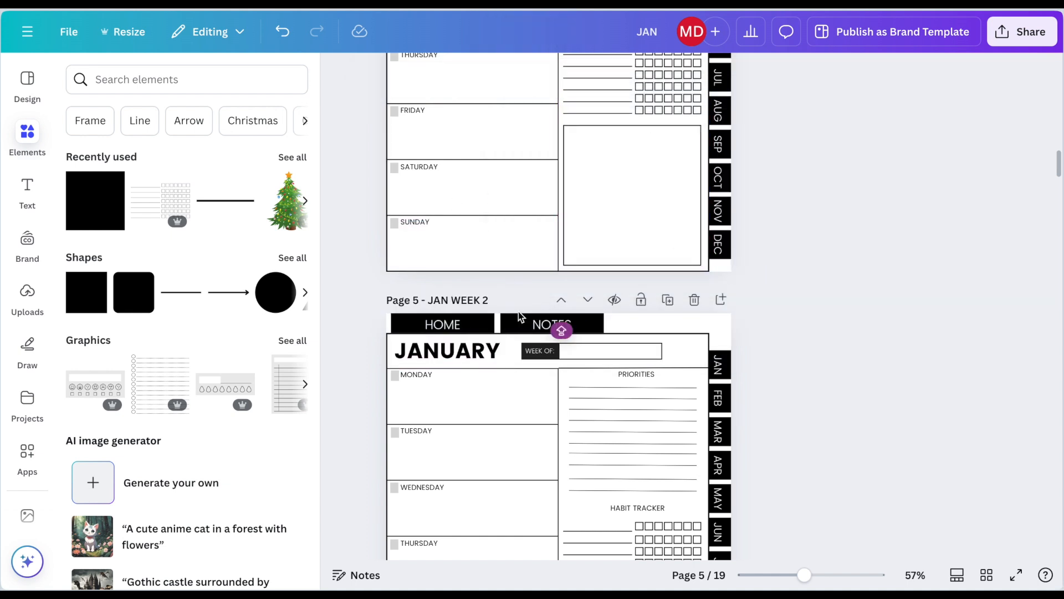
Step: Replace the JANUARY heading on the JAN WEEK 3 page with a copy of the linked heading from JAN WEEK 2
{"action": "left_click", "coordinate": [488, 354]}
{"action": "scroll", "coordinate": [484, 354], "scroll_direction": "down", "scroll_amount": 8}
{"action": "scroll", "coordinate": [484, 355], "scroll_direction": "down", "scroll_amount": 1}
{"action": "left_click", "coordinate": [469, 386]}
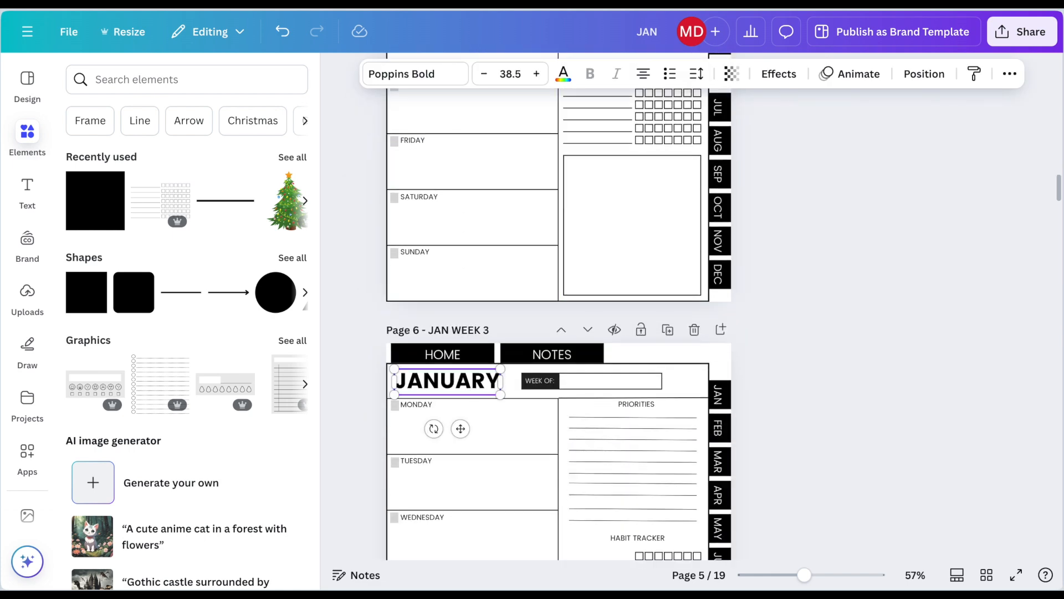
{"action": "key", "text": "Delete"}
{"action": "key", "text": "super+v"}
{"action": "key", "text": "Delete"}
{"action": "scroll", "coordinate": [469, 386], "scroll_direction": "down", "scroll_amount": 2}
{"action": "scroll", "coordinate": [469, 385], "scroll_direction": "down", "scroll_amount": 2}
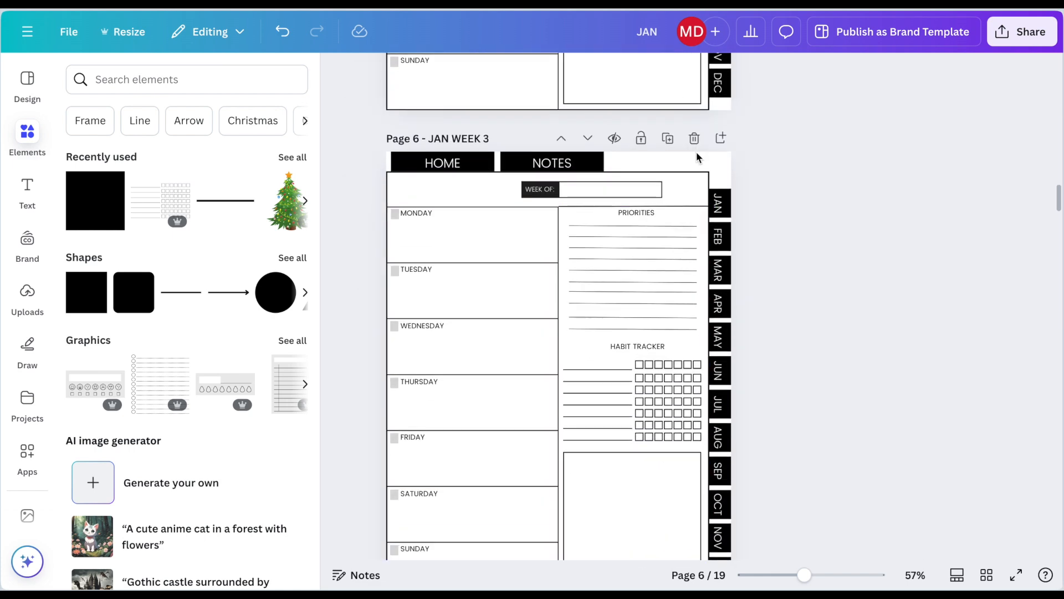
{"action": "left_click", "coordinate": [701, 162]}
{"action": "key", "text": "super+v"}
Step: Replace the JANUARY heading on the JAN WEEK 4 page with the copied heading linked to page 3 - JAN
{"action": "scroll", "coordinate": [587, 240], "scroll_direction": "down", "scroll_amount": 5}
{"action": "scroll", "coordinate": [587, 239], "scroll_direction": "down", "scroll_amount": 5}
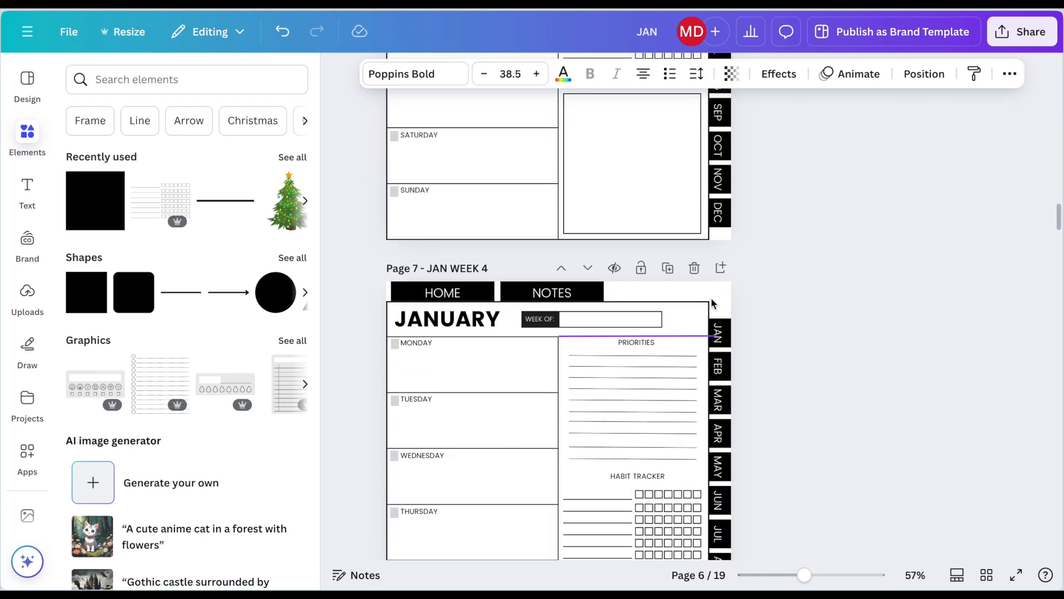
{"action": "left_click", "coordinate": [446, 164]}
{"action": "key", "text": "Delete"}
{"action": "key", "text": "super+v"}
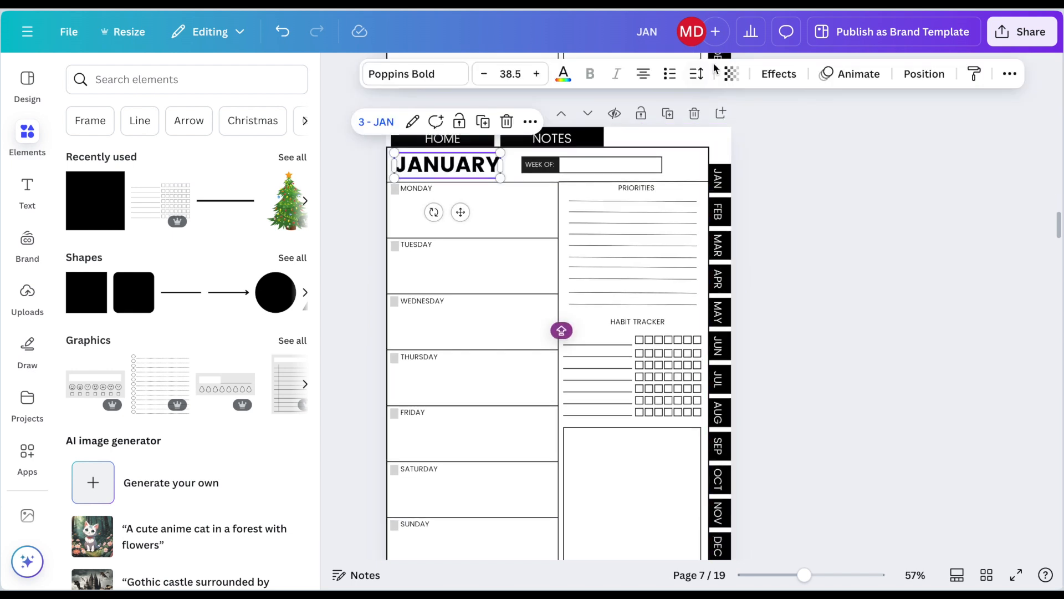
Step: Replace the JANUARY heading on the JAN WEEK 5 page with the copied heading linked to page 3 - JAN
{"action": "left_click", "coordinate": [818, 214]}
{"action": "scroll", "coordinate": [876, 480], "scroll_direction": "down", "scroll_amount": 5}
{"action": "type", "text": "JANUARY"}
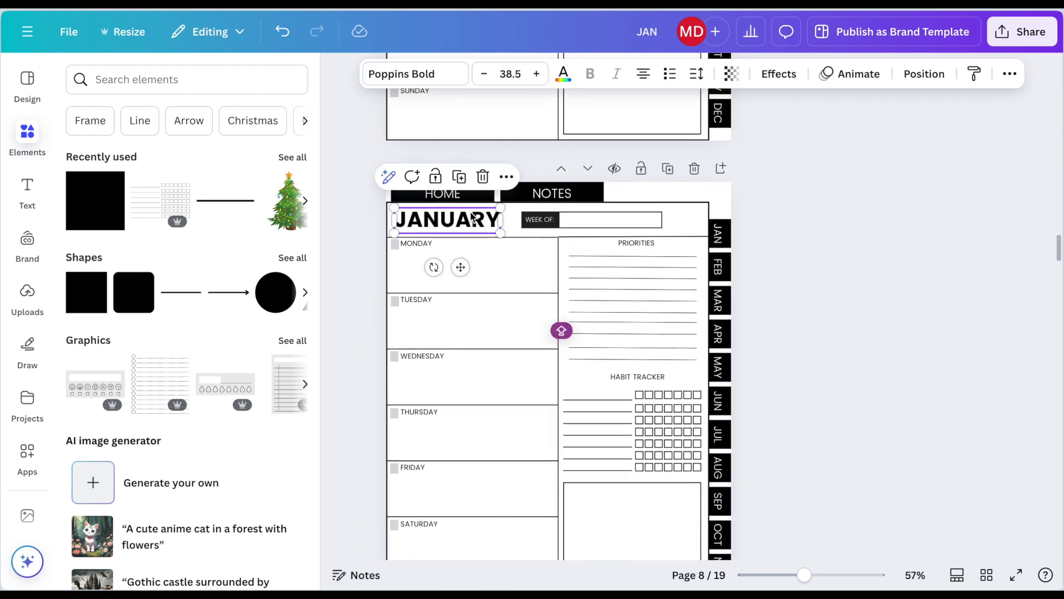
{"action": "left_click", "coordinate": [737, 166]}
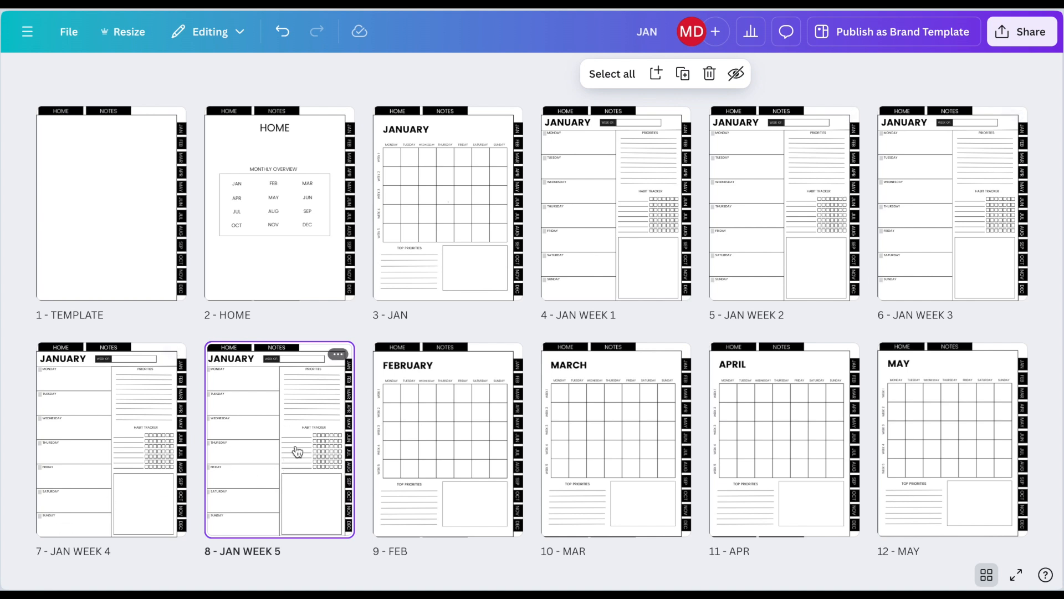
Step: Copy the five pages JAN WEEK 1 to JAN WEEK 5 and paste them directly after page 9 - FEB
{"action": "left_click", "coordinate": [579, 269]}
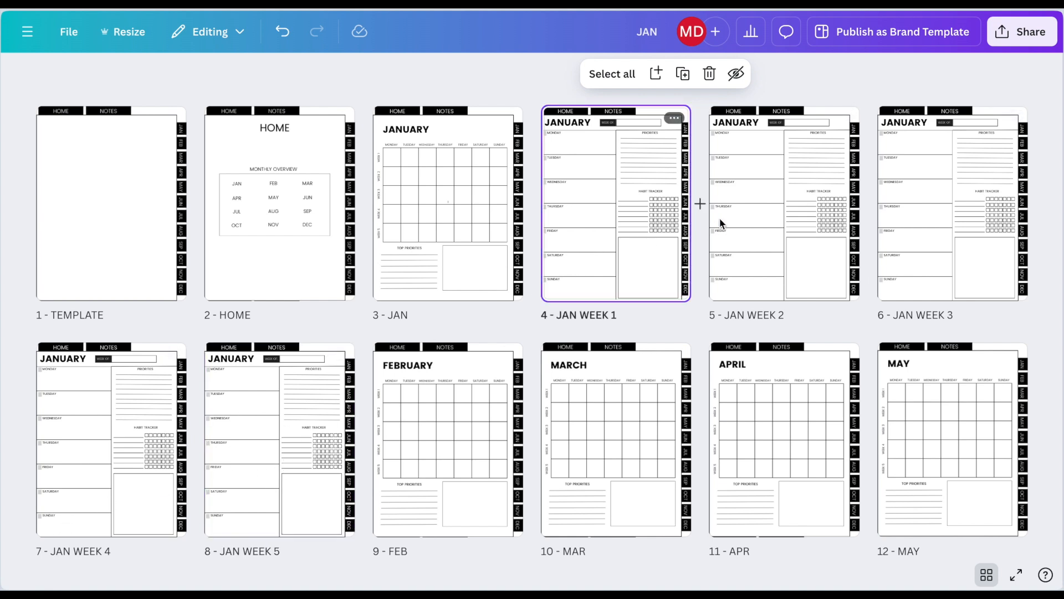
{"action": "left_click", "coordinate": [744, 221], "text": "shift"}
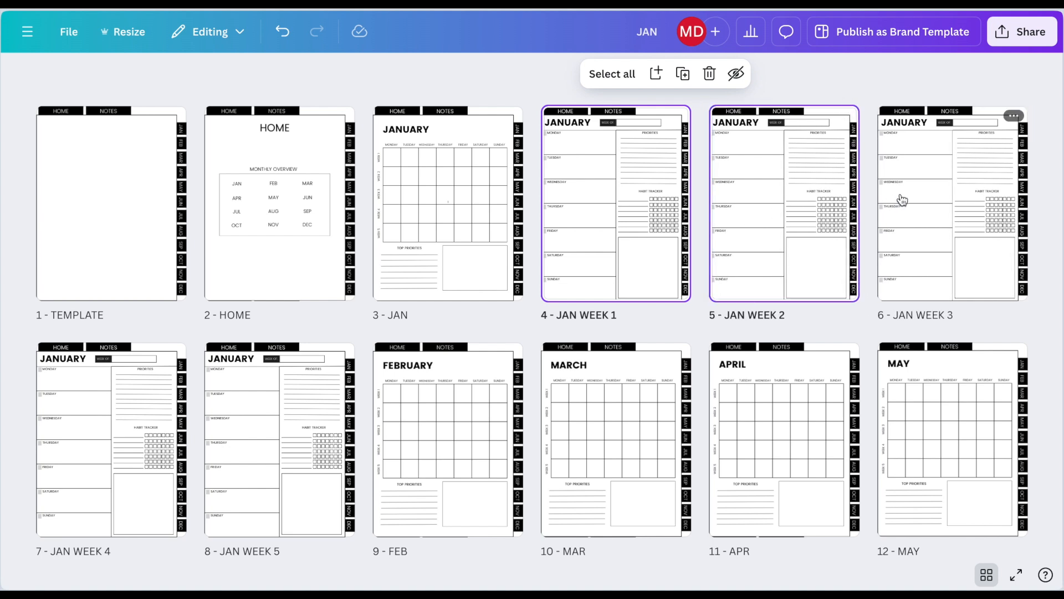
{"action": "left_click", "coordinate": [900, 201], "text": "shift"}
{"action": "left_click", "coordinate": [173, 415], "text": "shift"}
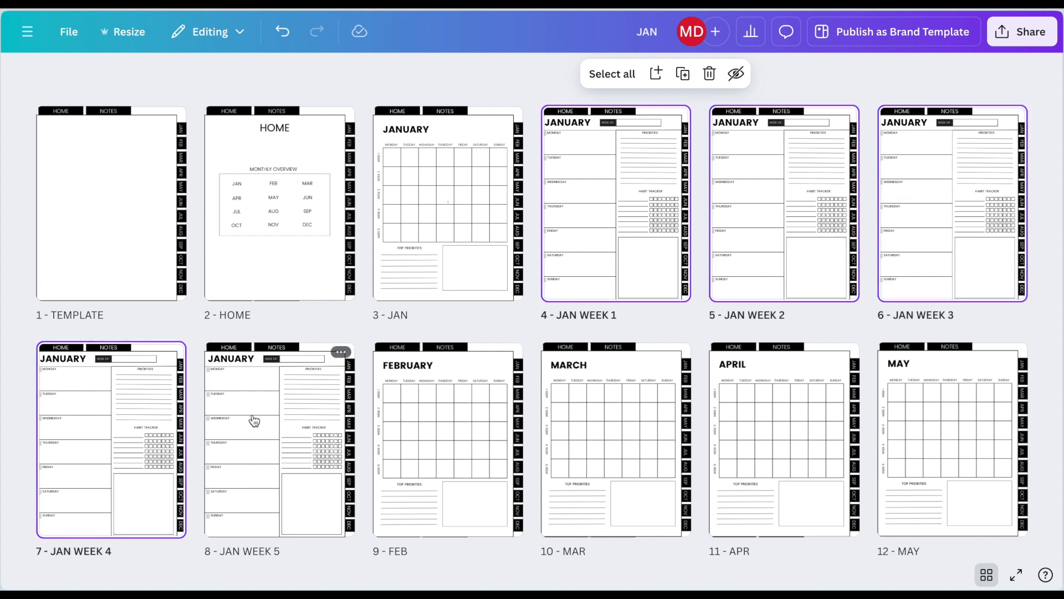
{"action": "left_click", "coordinate": [253, 420], "text": "shift"}
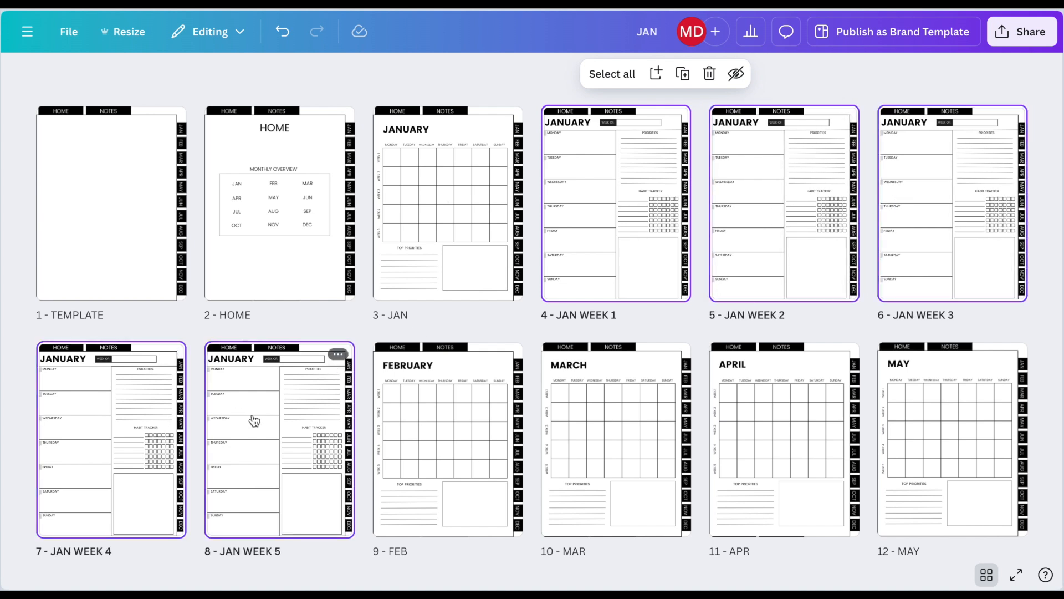
{"action": "right_click", "coordinate": [253, 419]}
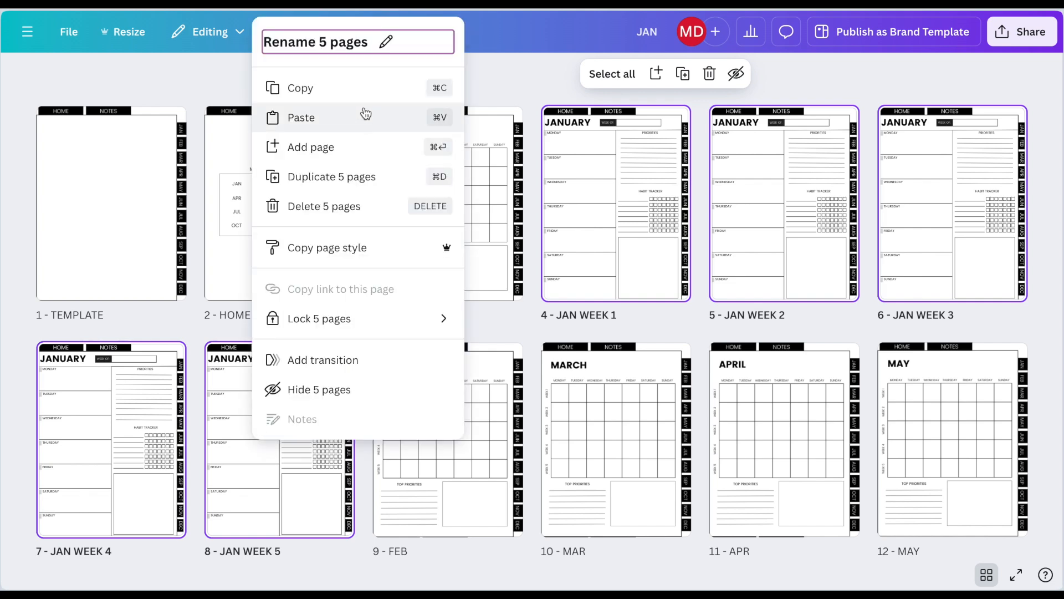
{"action": "left_click", "coordinate": [364, 89]}
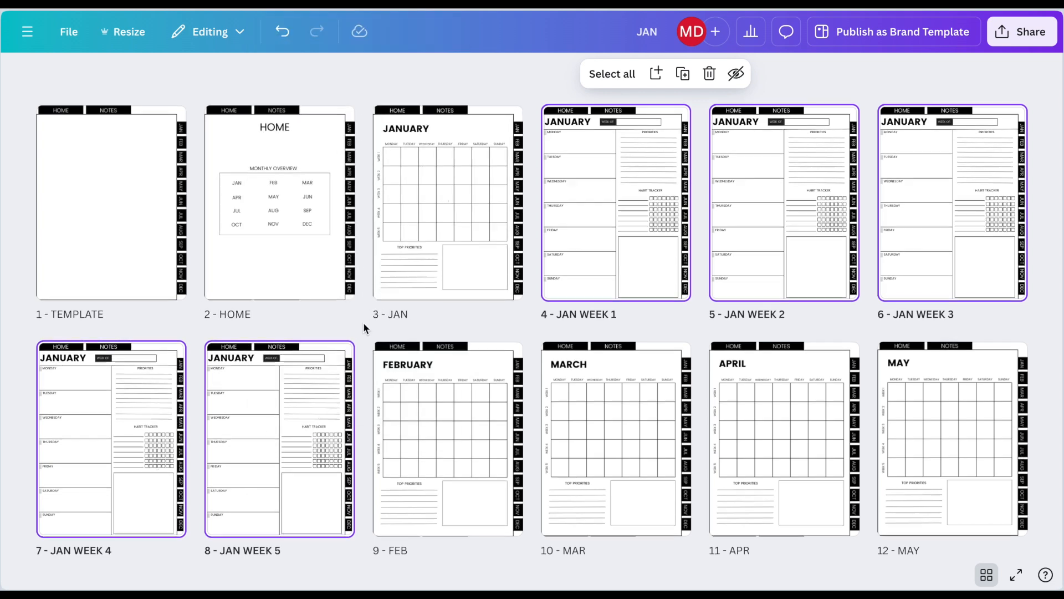
{"action": "scroll", "coordinate": [363, 321], "scroll_direction": "down", "scroll_amount": 3}
{"action": "left_click", "coordinate": [419, 275]}
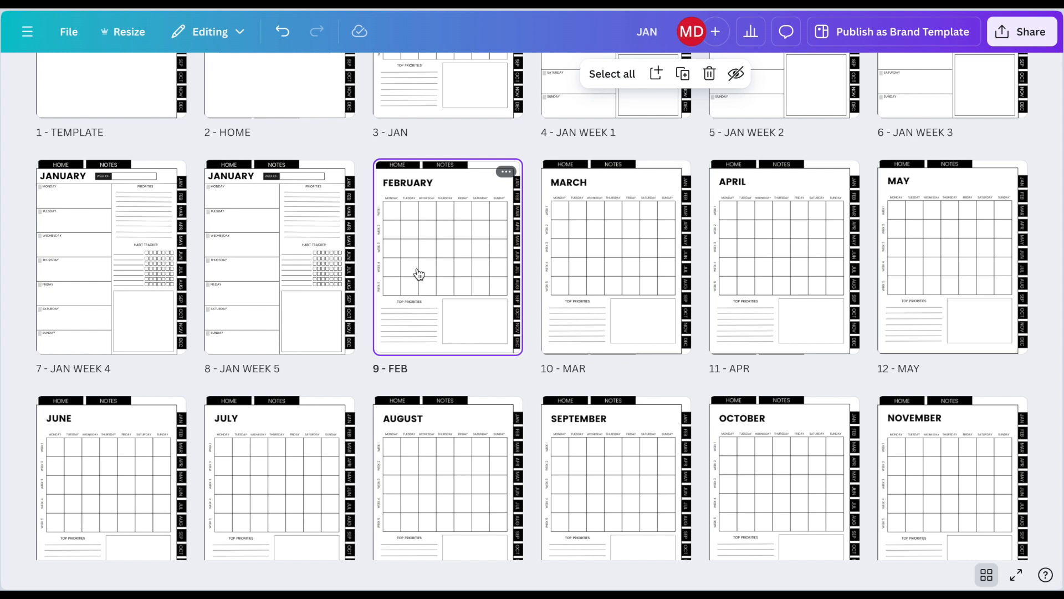
{"action": "key", "text": "ctrl+v"}
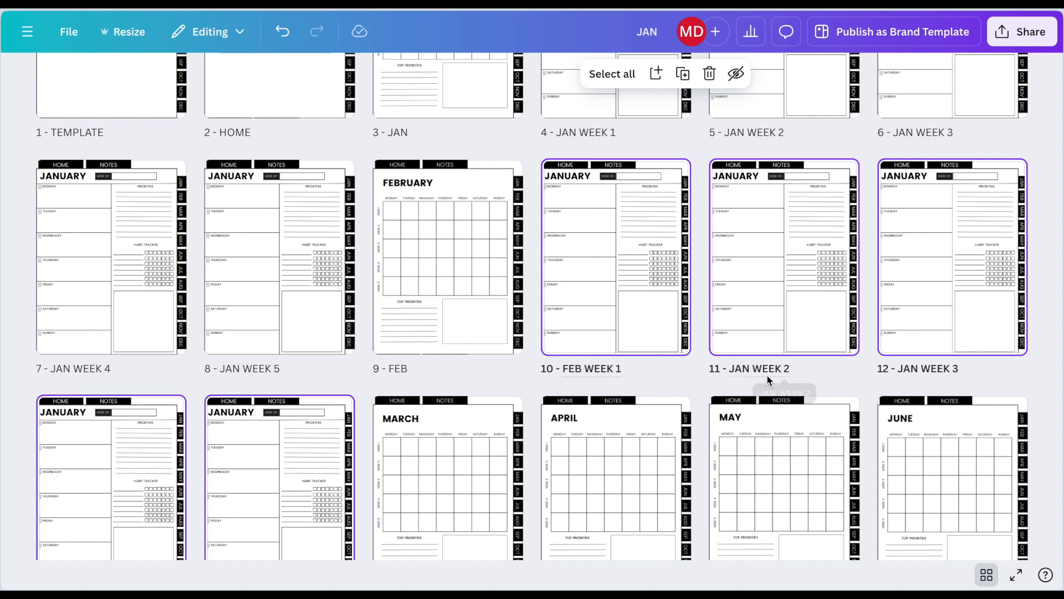
Step: Rename copied pages 11 to 14 as FEB WEEK 2, FEB WEEK 3, FEB WEEK 4 and FEB WEEK 5
{"action": "left_click", "coordinate": [748, 368]}
{"action": "key", "text": "BackSpace"}
{"action": "key", "text": "BackSpace"}
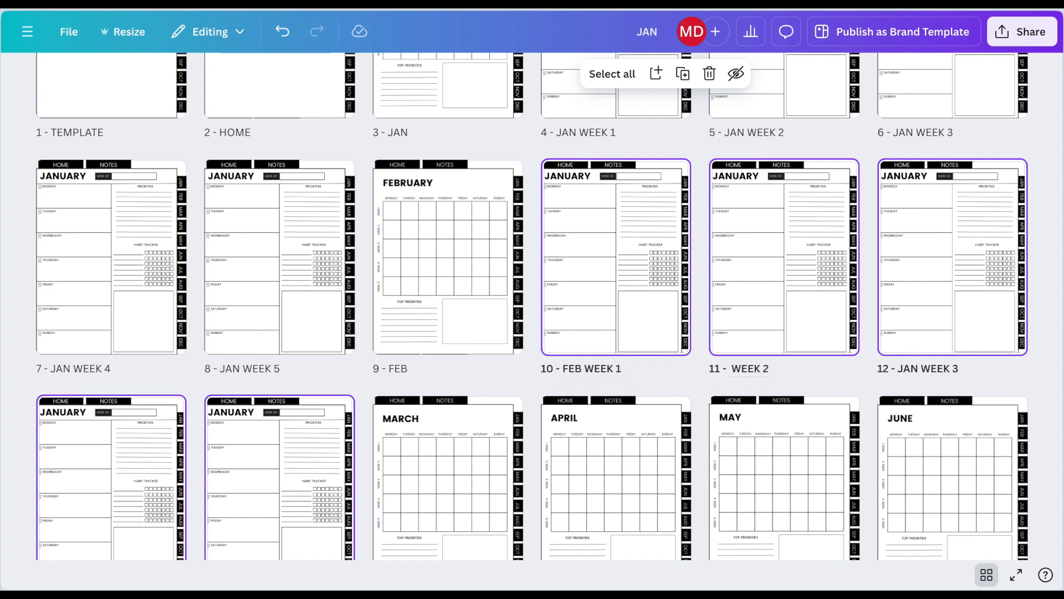
{"action": "left_click", "coordinate": [917, 368]}
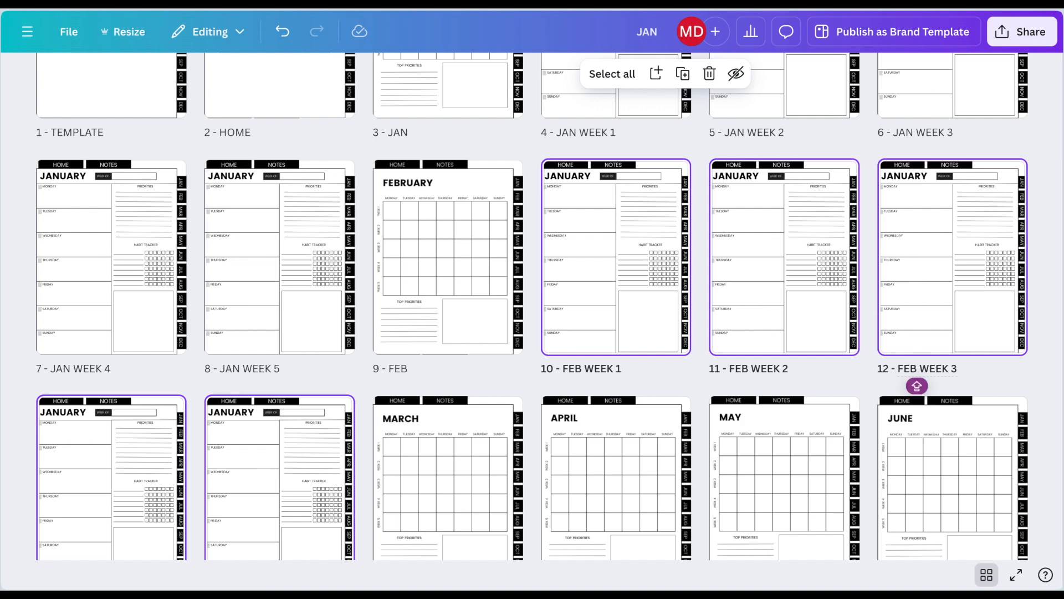
{"action": "scroll", "coordinate": [916, 387], "scroll_direction": "down", "scroll_amount": 3}
{"action": "left_click", "coordinate": [76, 426]}
{"action": "key", "text": "BackSpace"}
{"action": "key", "text": "BackSpace"}
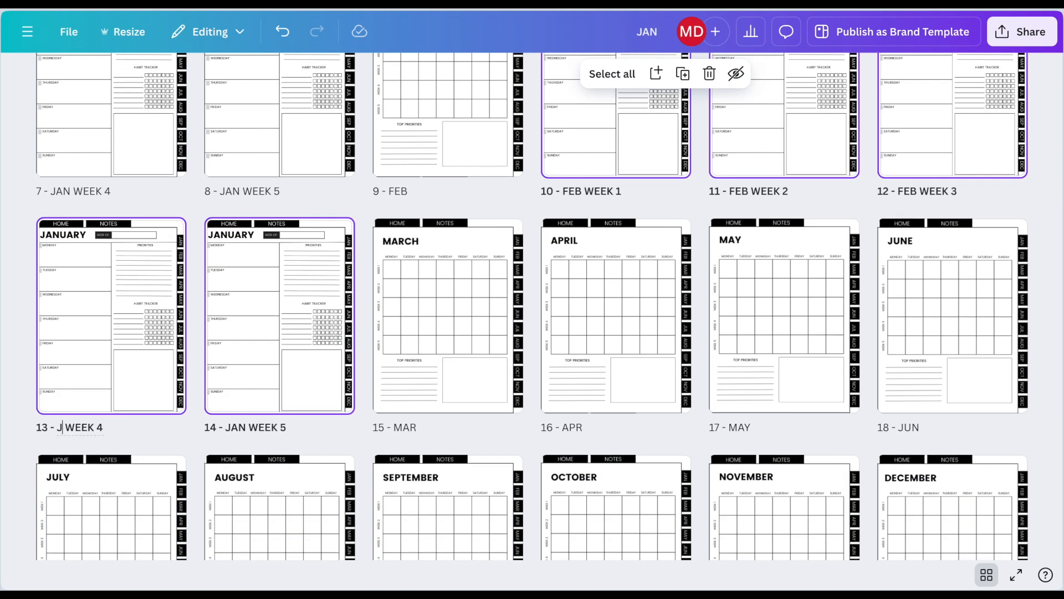
{"action": "left_click", "coordinate": [246, 427]}
{"action": "key", "text": "BackSpace"}
{"action": "key", "text": "BackSpace"}
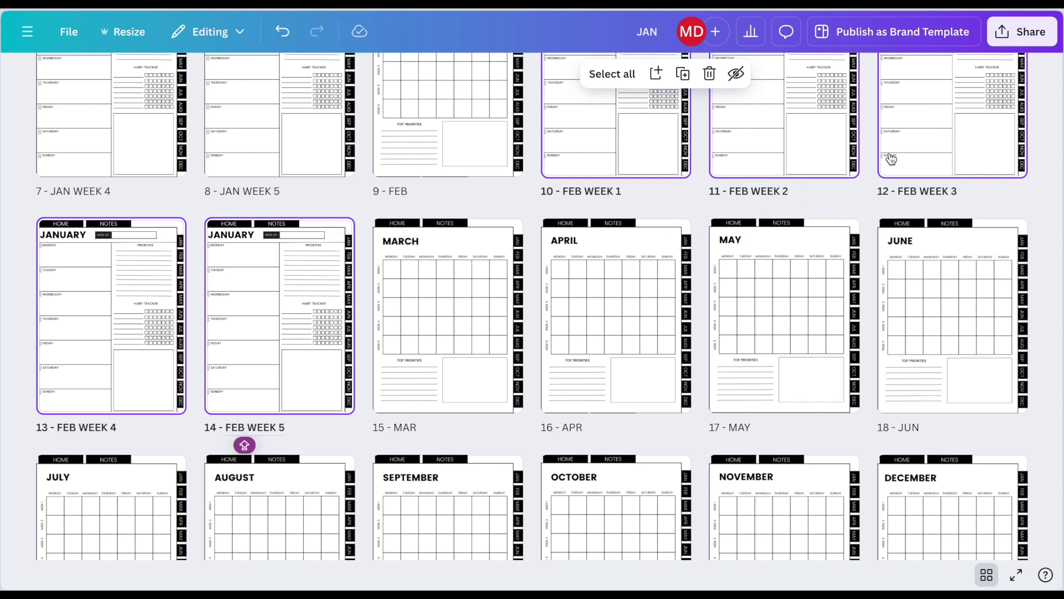
Step: Open the FEB WEEK 1 page for editing and change its JANUARY heading to FEBRUARY
{"action": "scroll", "coordinate": [891, 159], "scroll_direction": "up", "scroll_amount": 3}
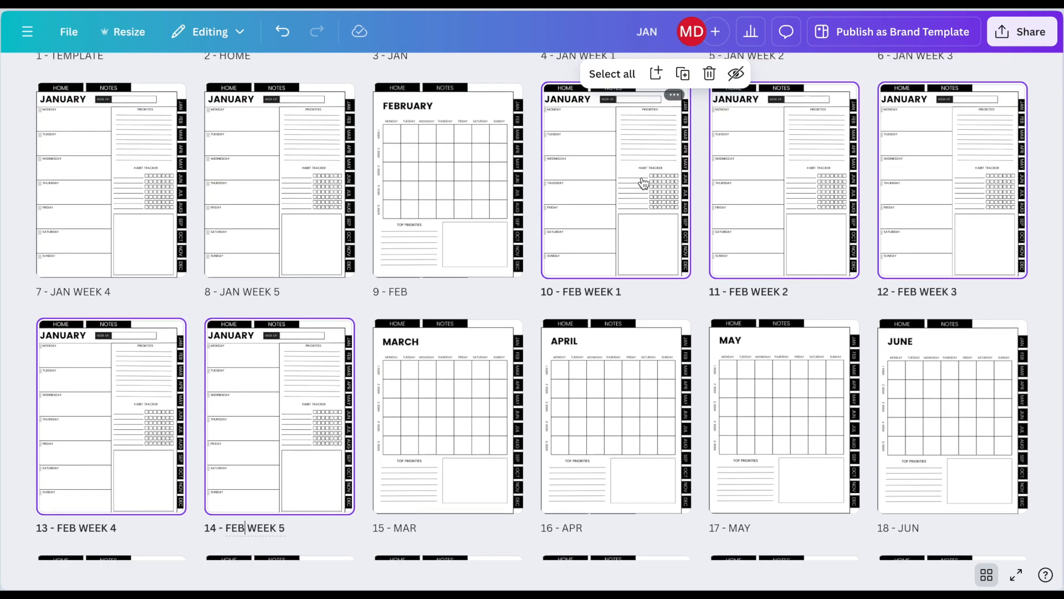
{"action": "double_click", "coordinate": [643, 178]}
{"action": "double_click", "coordinate": [436, 127]}
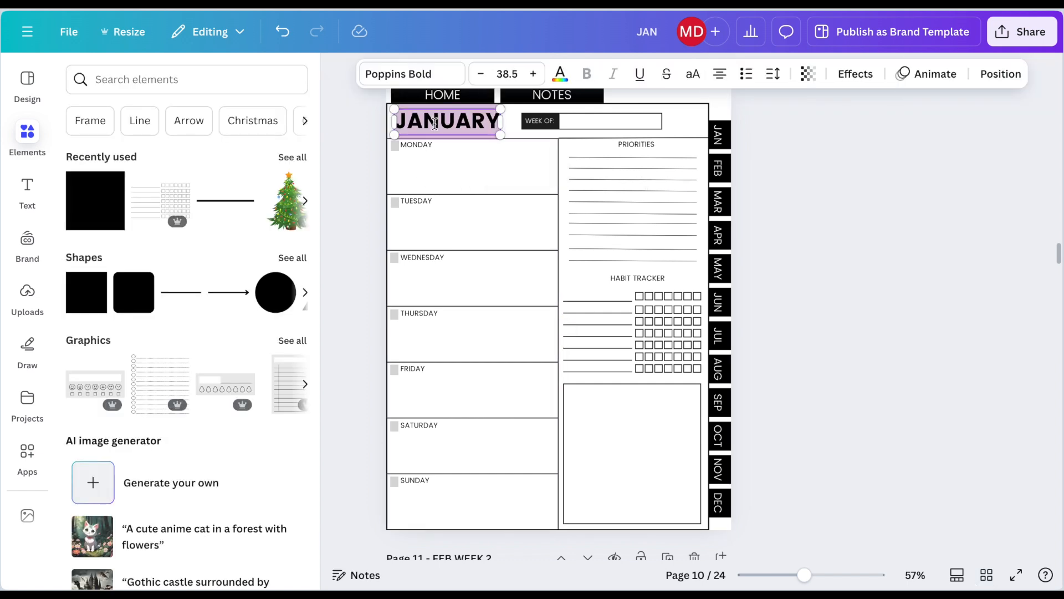
{"action": "type", "text": "FEB"}
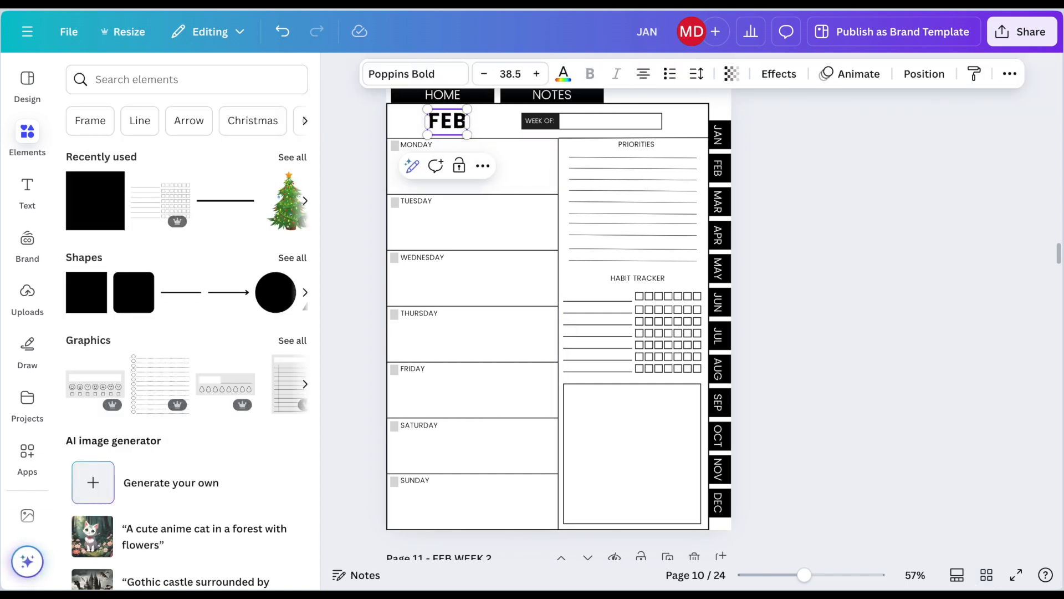
{"action": "type", "text": "RUARY"}
{"action": "key", "text": "Escape"}
Step: Link the FEBRUARY heading on the FEB WEEK 1 page to page 9 - FEB
{"action": "left_click", "coordinate": [505, 166]}
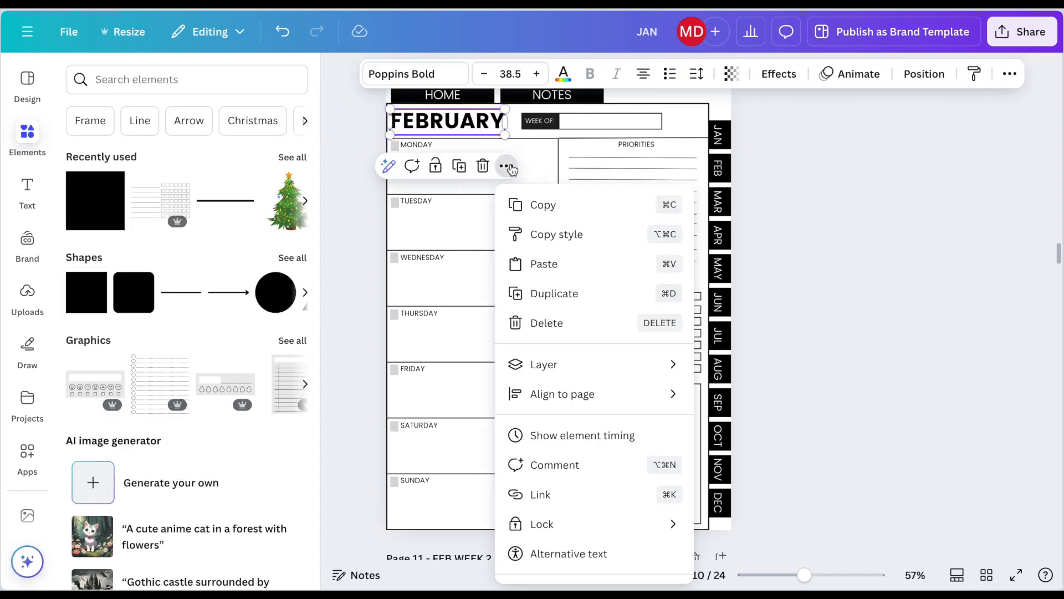
{"action": "left_click", "coordinate": [524, 495]}
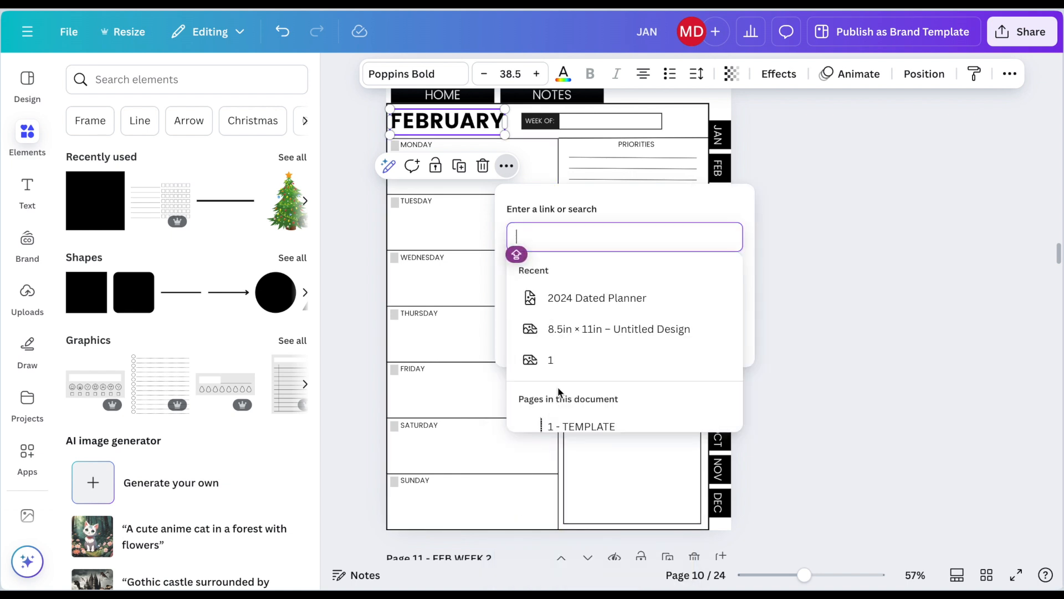
{"action": "scroll", "coordinate": [559, 388], "scroll_direction": "down", "scroll_amount": 1}
{"action": "scroll", "coordinate": [561, 382], "scroll_direction": "down", "scroll_amount": 5}
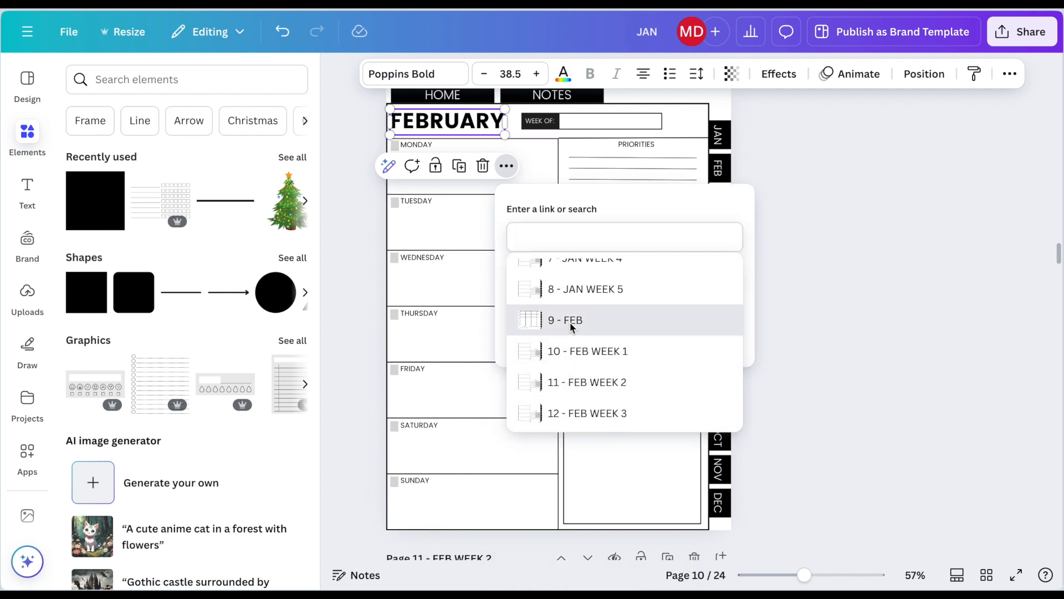
{"action": "left_click", "coordinate": [570, 324]}
{"action": "left_click", "coordinate": [721, 334]}
{"action": "left_click", "coordinate": [840, 302]}
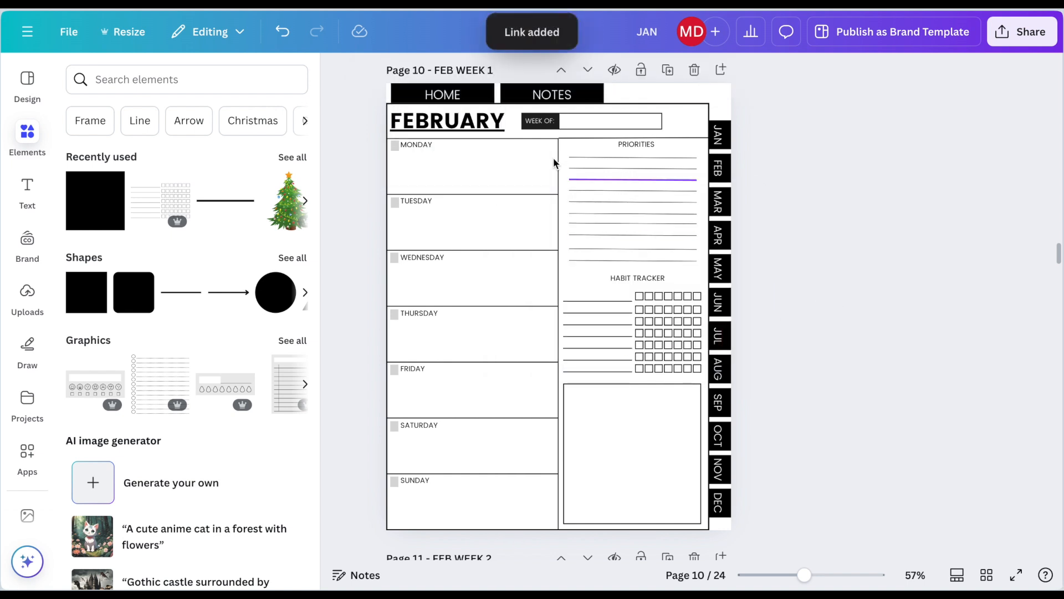
Step: Remove the underline from the linked FEBRUARY heading on the FEB WEEK 1 page
{"action": "double_click", "coordinate": [448, 120]}
{"action": "key", "text": "ctrl+c"}
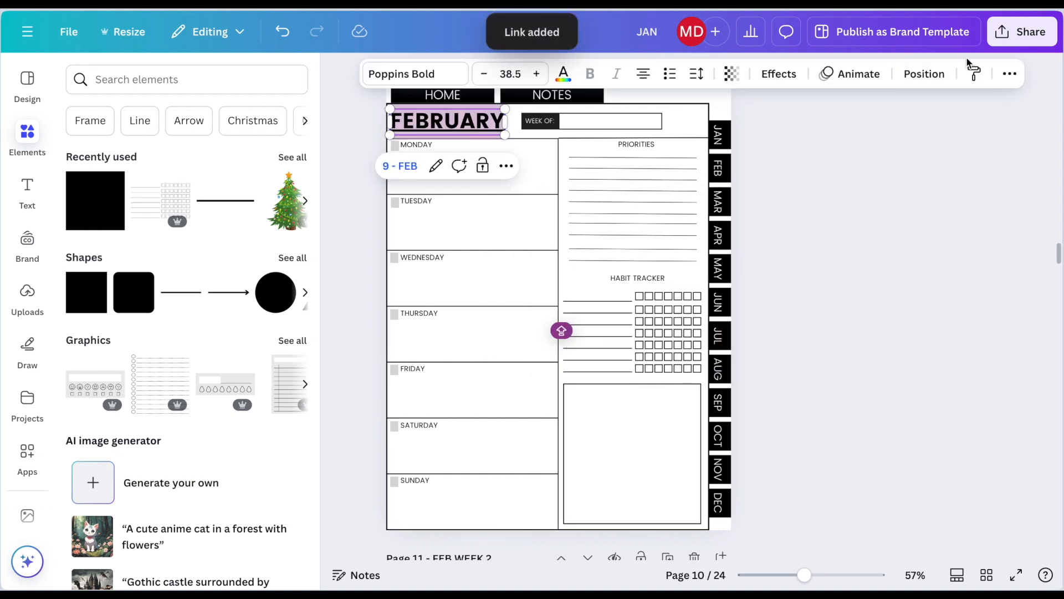
{"action": "left_click", "coordinate": [1016, 81]}
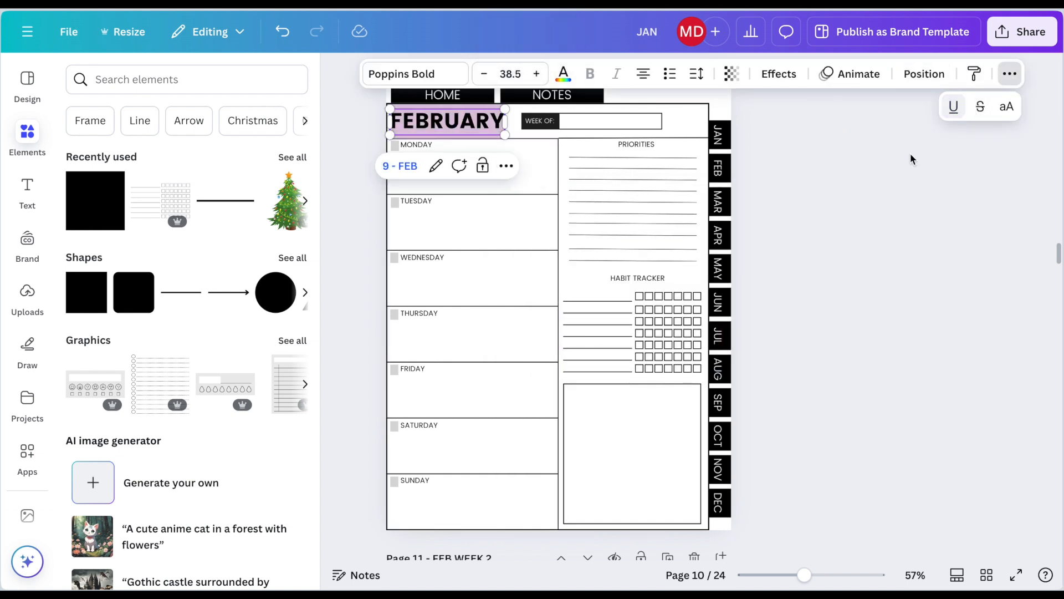
{"action": "left_click", "coordinate": [889, 182]}
{"action": "left_click", "coordinate": [798, 176]}
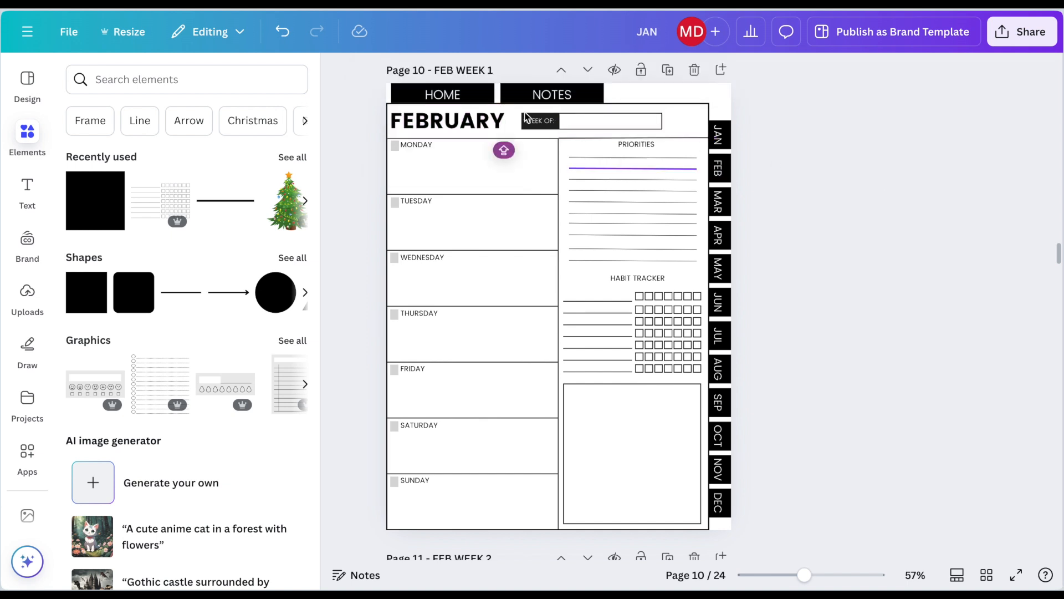
Step: Nudge the FEBRUARY heading on the FEB WEEK 1 page slightly right, away from the frame's left border
{"action": "left_click", "coordinate": [489, 119]}
{"action": "key", "text": "Right"}
{"action": "key", "text": "Right"}
{"action": "key", "text": "Right"}
{"action": "key", "text": "Right"}
{"action": "key", "text": "Right"}
{"action": "key", "text": "Right"}
{"action": "key", "text": "Right"}
{"action": "key", "text": "Right"}
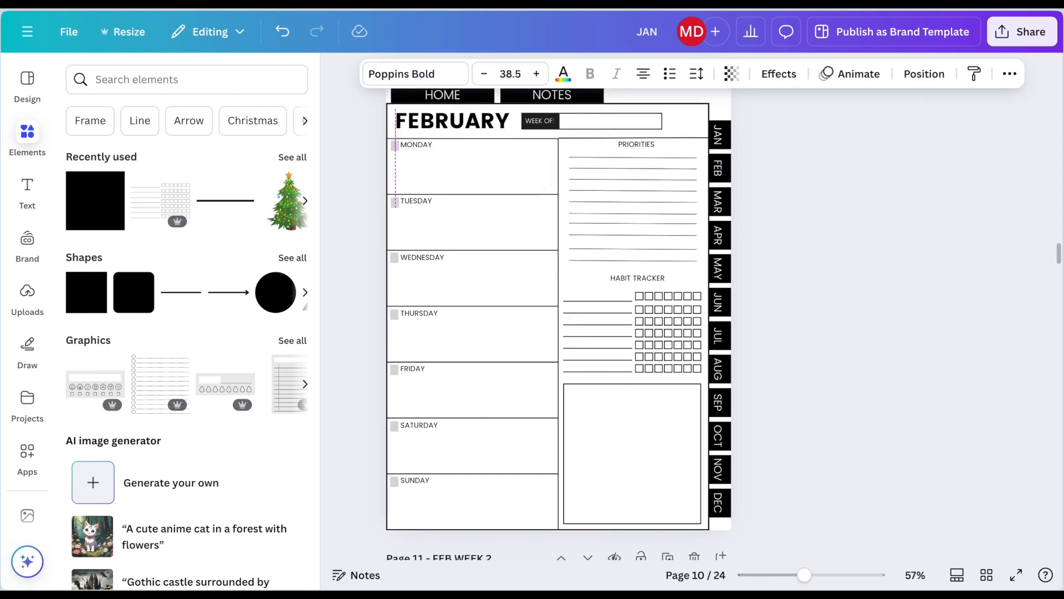
Step: Replace the JANUARY heading on the FEB WEEK 2 page with a pasted copy of the linked FEBRUARY heading
{"action": "scroll", "coordinate": [558, 310], "scroll_direction": "down", "scroll_amount": 4}
{"action": "left_click", "coordinate": [449, 381]}
{"action": "key", "text": "Delete"}
{"action": "key", "text": "ctrl+v"}
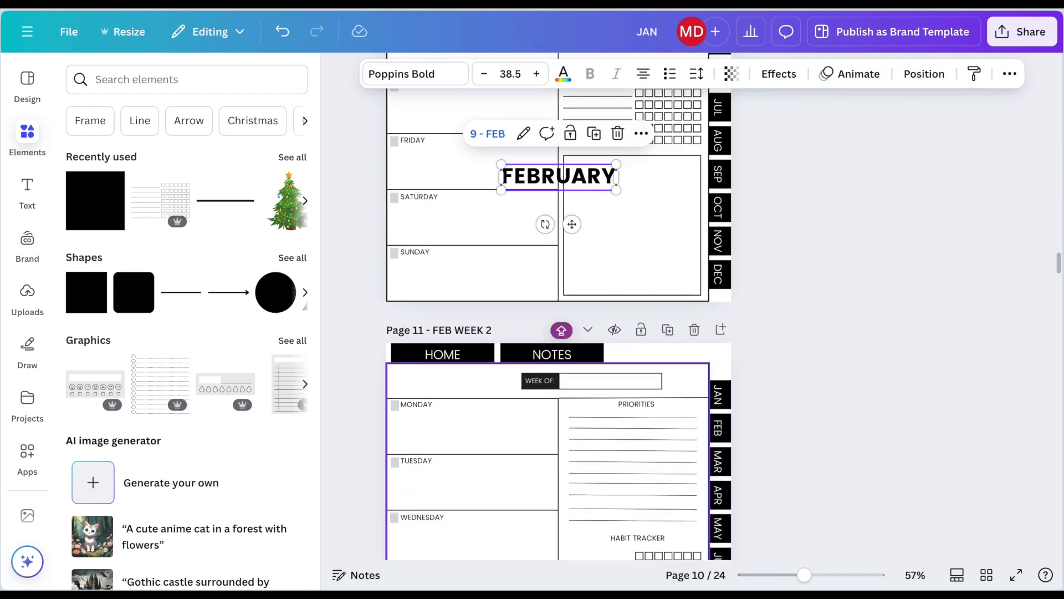
{"action": "key", "text": "Delete"}
{"action": "scroll", "coordinate": [518, 333], "scroll_direction": "down", "scroll_amount": 3}
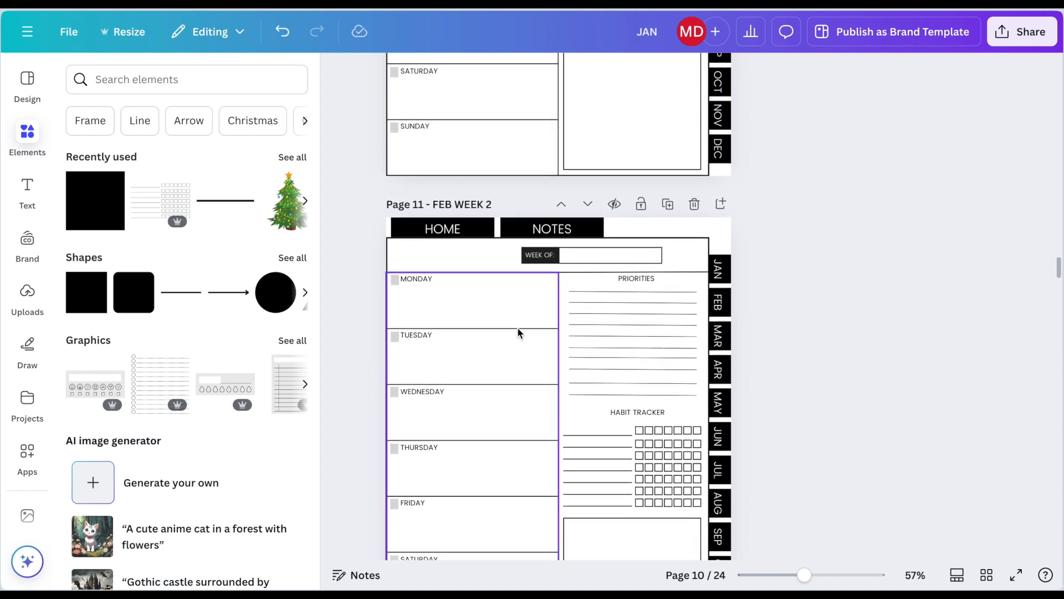
{"action": "left_click", "coordinate": [725, 208]}
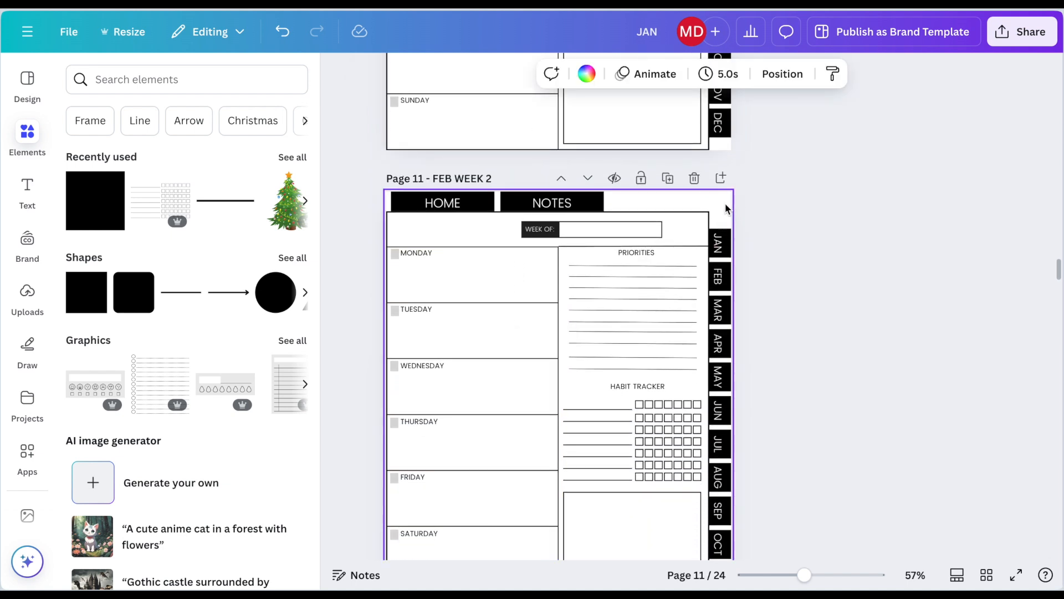
{"action": "key", "text": "ctrl+v"}
Step: Replace the JANUARY headings on the FEB WEEK 3 and FEB WEEK 4 pages with the linked FEBRUARY heading
{"action": "scroll", "coordinate": [530, 263], "scroll_direction": "down", "scroll_amount": 10}
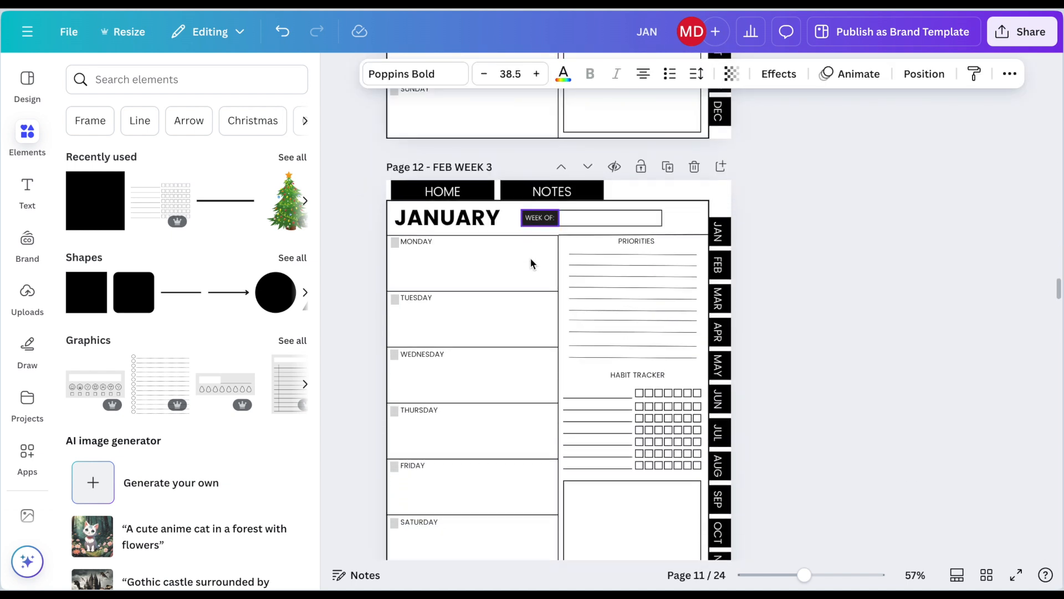
{"action": "left_click", "coordinate": [727, 206]}
{"action": "key", "text": "ctrl+v"}
{"action": "scroll", "coordinate": [734, 215], "scroll_direction": "down", "scroll_amount": 10}
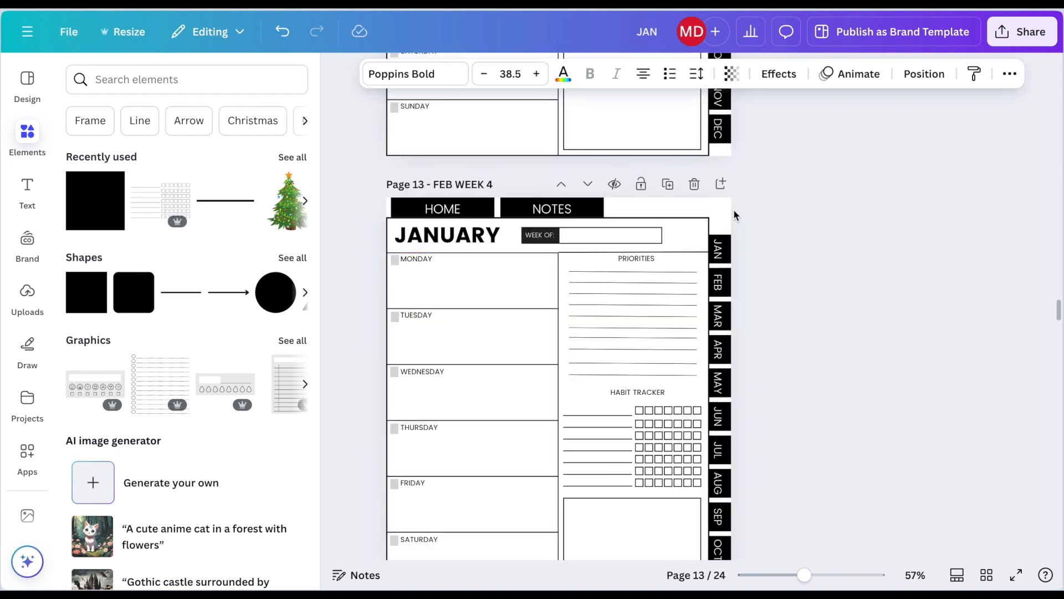
{"action": "left_click", "coordinate": [734, 215]}
{"action": "key", "text": "ctrl+v"}
Step: Delete the JANUARY heading on the FEB WEEK 5 page and paste the linked FEBRUARY heading in its place
{"action": "scroll", "coordinate": [327, 374], "scroll_direction": "down", "scroll_amount": 10}
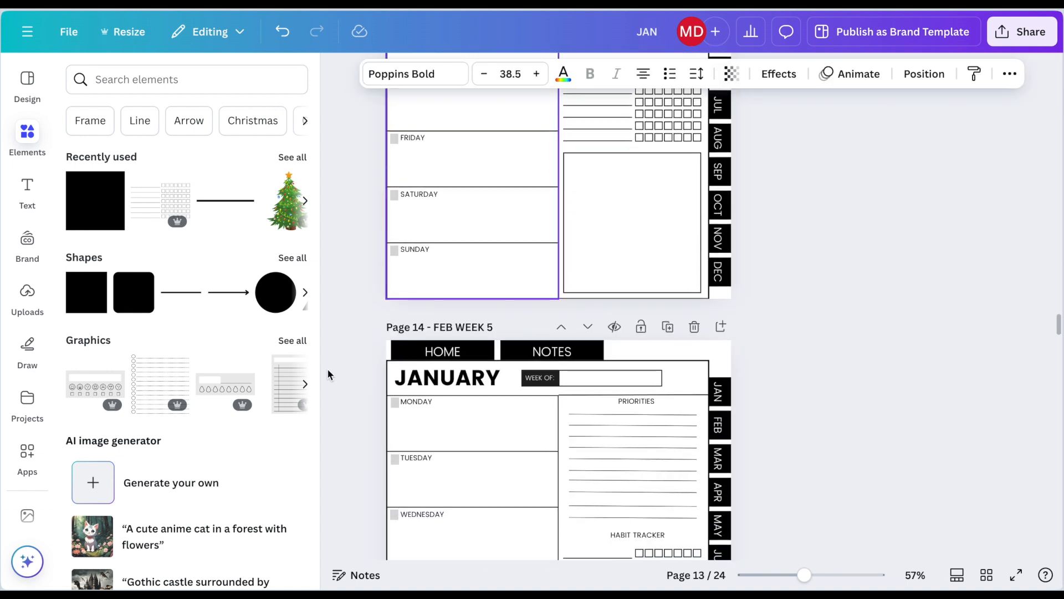
{"action": "left_click", "coordinate": [432, 379]}
{"action": "key", "text": "Delete"}
{"action": "key", "text": "ctrl+v"}
{"action": "key", "text": "Delete"}
{"action": "scroll", "coordinate": [399, 298], "scroll_direction": "down", "scroll_amount": 2}
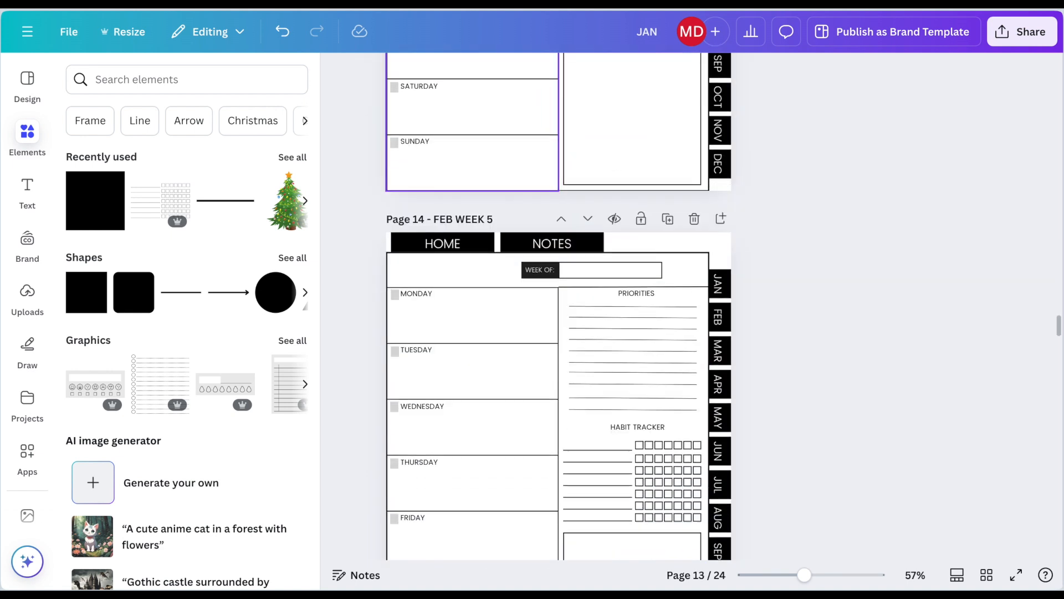
{"action": "scroll", "coordinate": [653, 166], "scroll_direction": "down", "scroll_amount": 2}
{"action": "left_click", "coordinate": [660, 171]}
{"action": "type", "text": "FEBRUARY"}
Step: Review the headings on the February weekly pages, going back up to the FEB calendar page
{"action": "scroll", "coordinate": [591, 205], "scroll_direction": "down", "scroll_amount": 8}
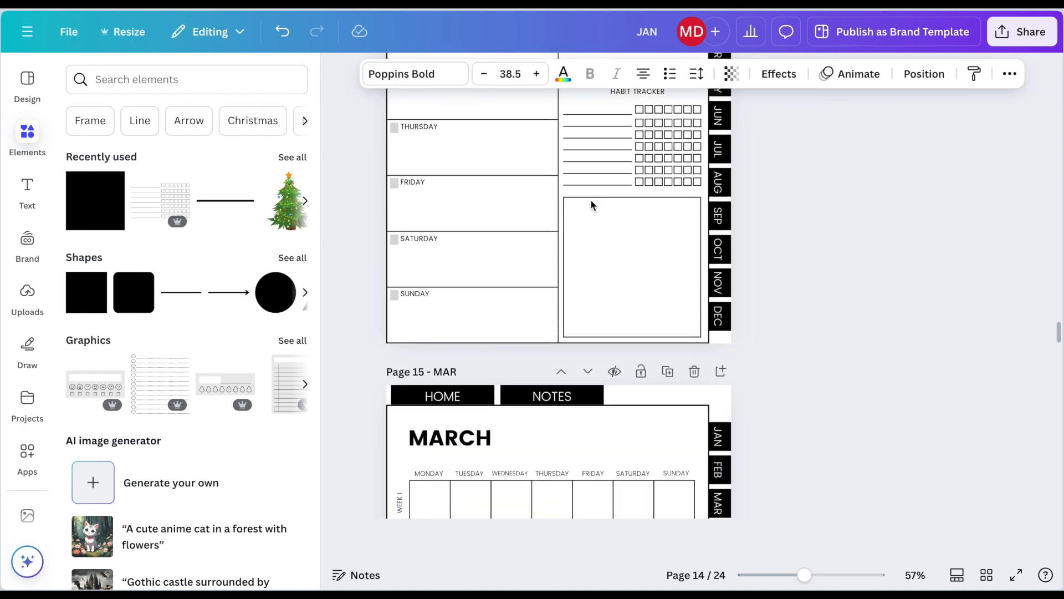
{"action": "scroll", "coordinate": [588, 207], "scroll_direction": "down", "scroll_amount": 3}
{"action": "scroll", "coordinate": [563, 231], "scroll_direction": "up", "scroll_amount": 6}
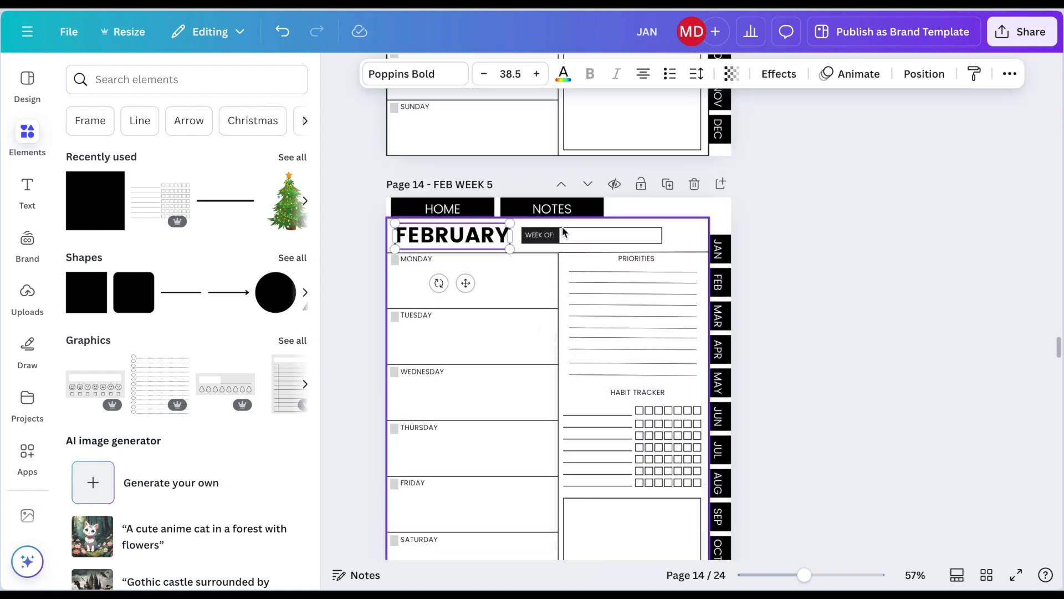
{"action": "scroll", "coordinate": [563, 232], "scroll_direction": "up", "scroll_amount": 5}
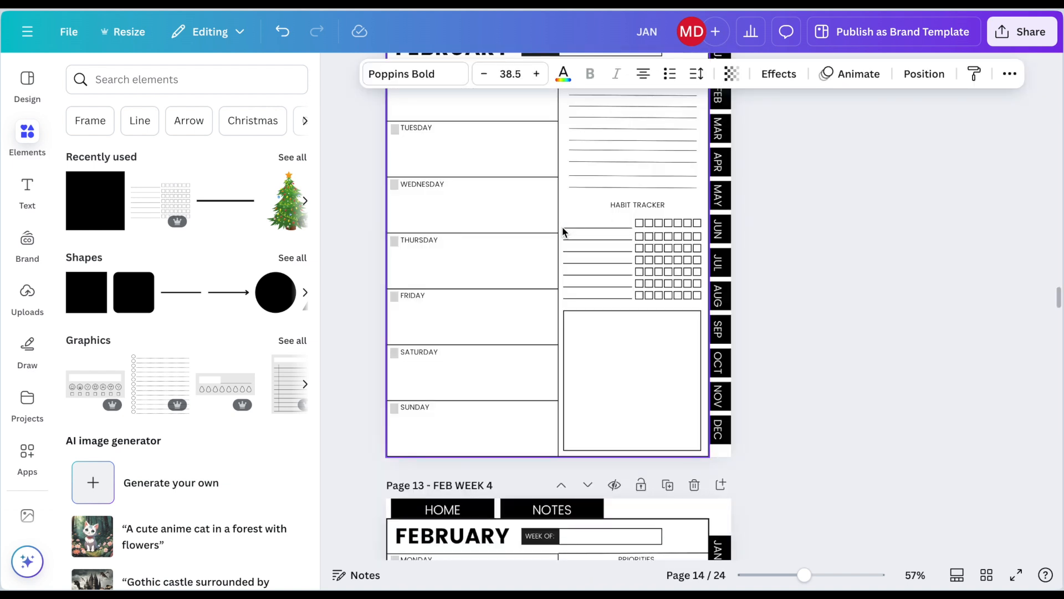
{"action": "scroll", "coordinate": [563, 232], "scroll_direction": "up", "scroll_amount": 13}
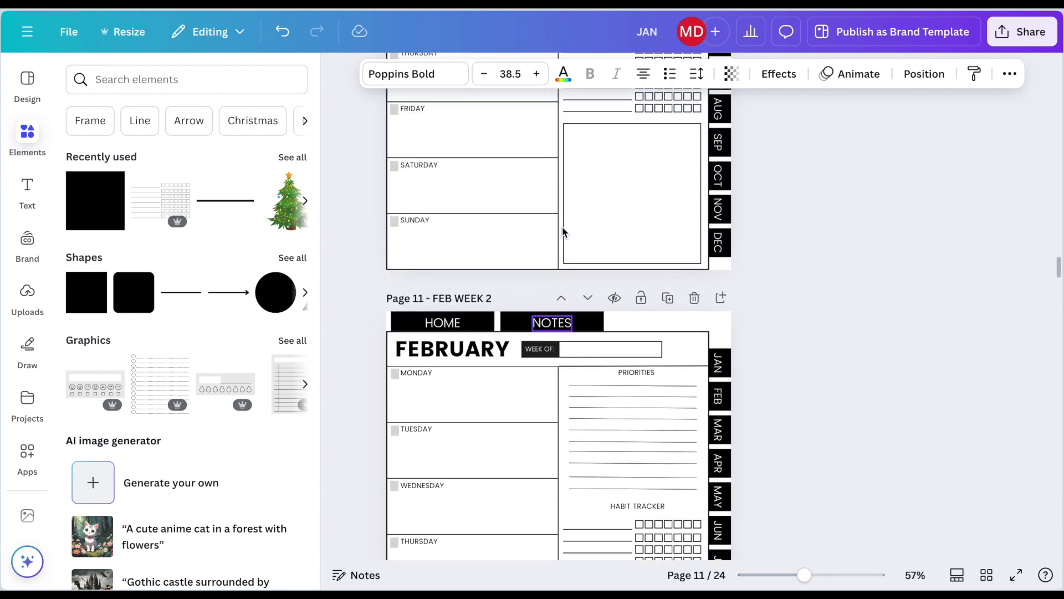
{"action": "scroll", "coordinate": [563, 231], "scroll_direction": "up", "scroll_amount": 10}
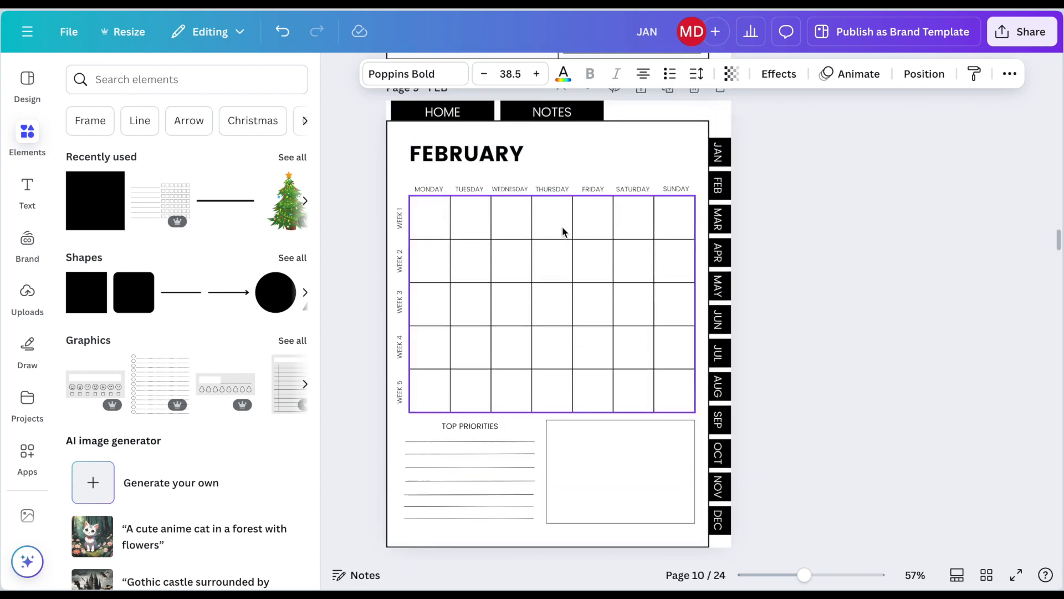
{"action": "scroll", "coordinate": [562, 229], "scroll_direction": "down", "scroll_amount": 1}
Step: Link the WEEK 1 label on the February calendar to page 10 - FEB WEEK 1
{"action": "left_click", "coordinate": [401, 210]}
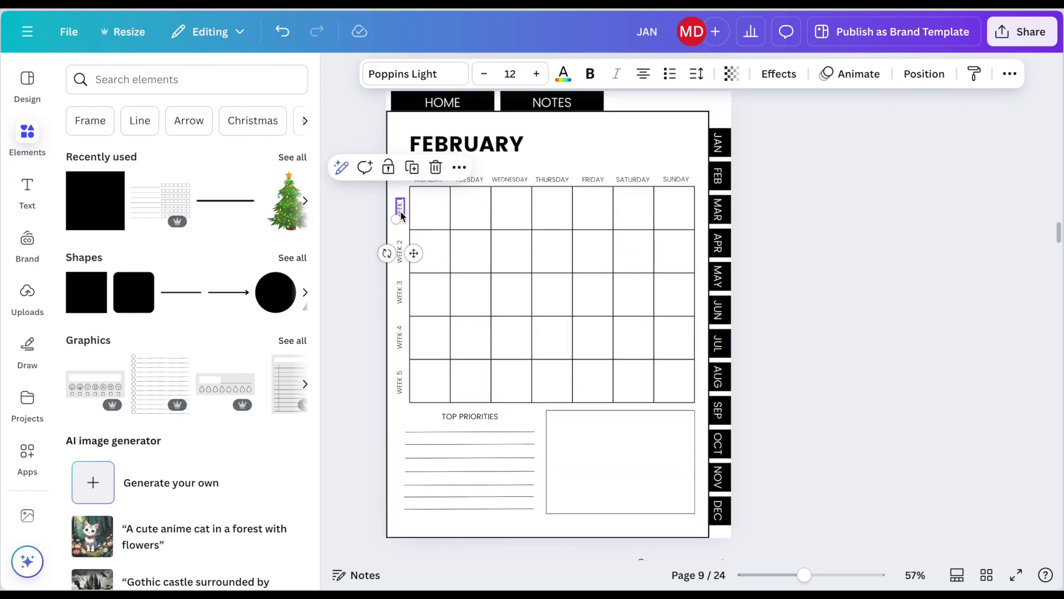
{"action": "key", "text": "ctrl+k"}
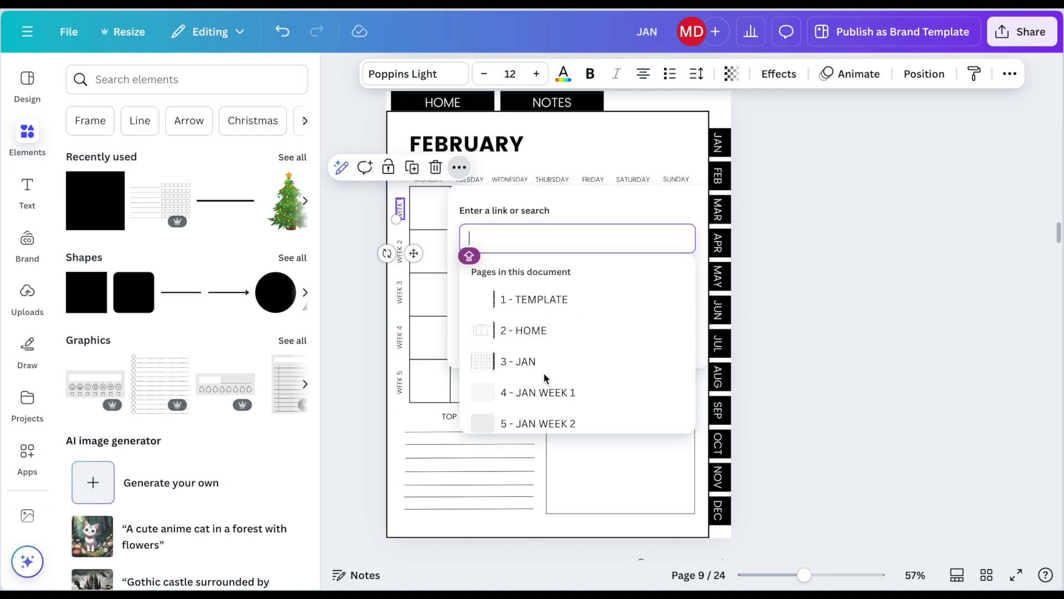
{"action": "scroll", "coordinate": [543, 371], "scroll_direction": "down", "scroll_amount": 4}
{"action": "scroll", "coordinate": [543, 371], "scroll_direction": "down", "scroll_amount": 1}
{"action": "scroll", "coordinate": [551, 347], "scroll_direction": "up", "scroll_amount": 2}
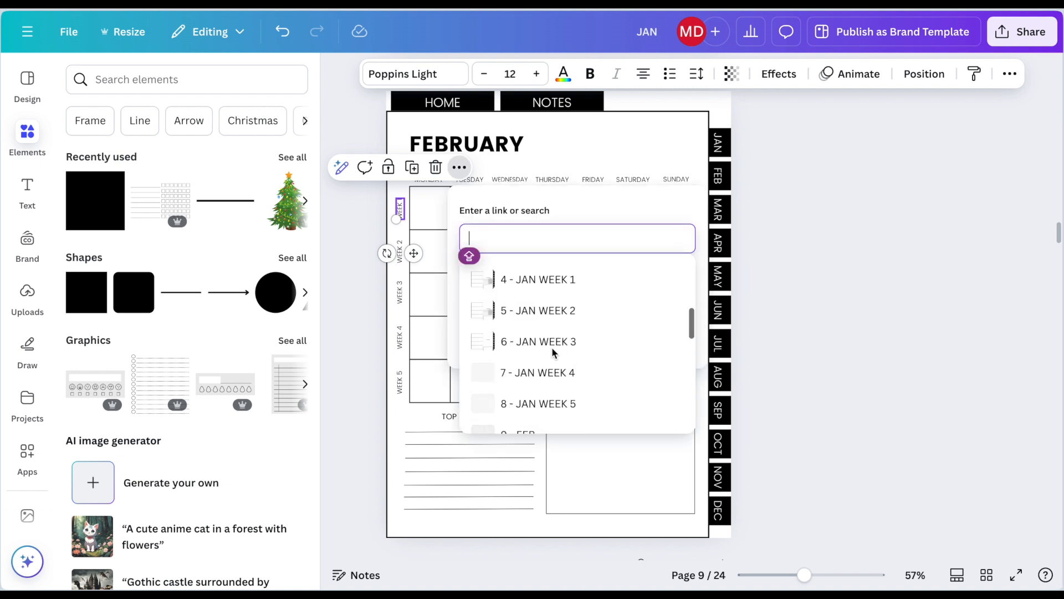
{"action": "scroll", "coordinate": [554, 378], "scroll_direction": "down", "scroll_amount": 2}
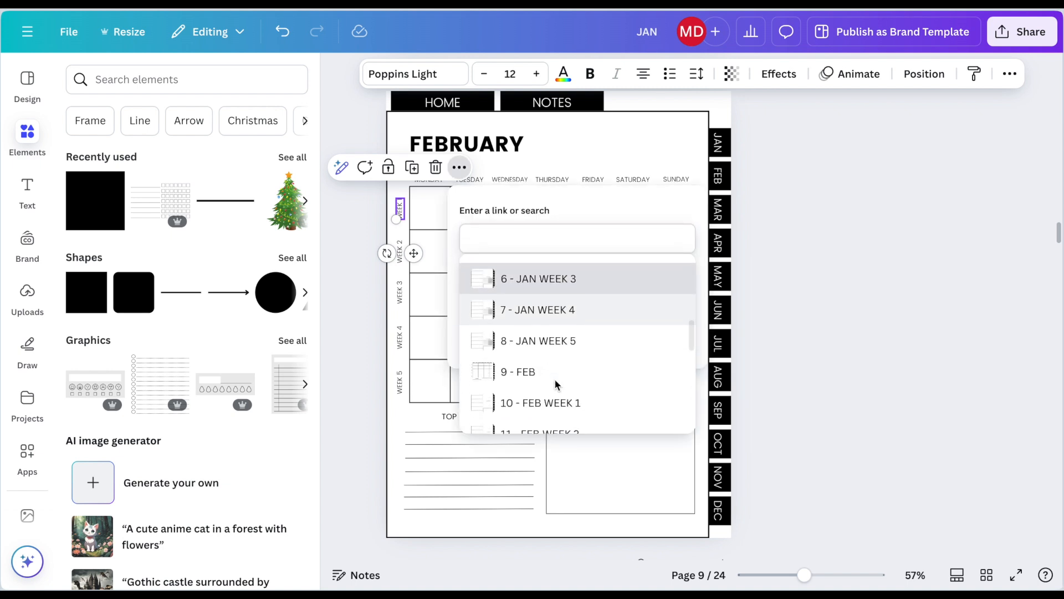
{"action": "left_click", "coordinate": [552, 385]}
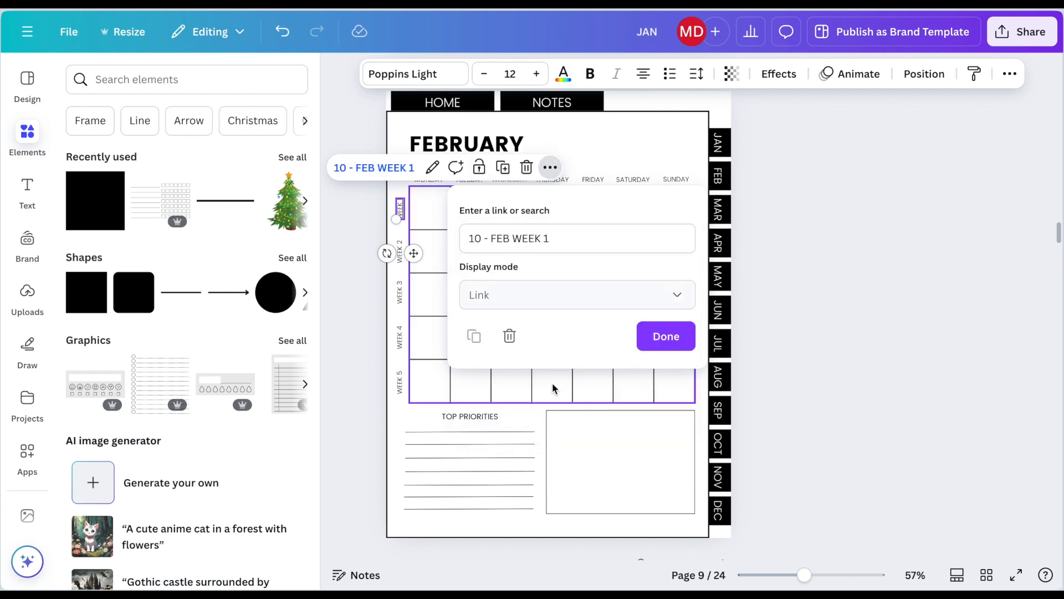
{"action": "left_click", "coordinate": [660, 328]}
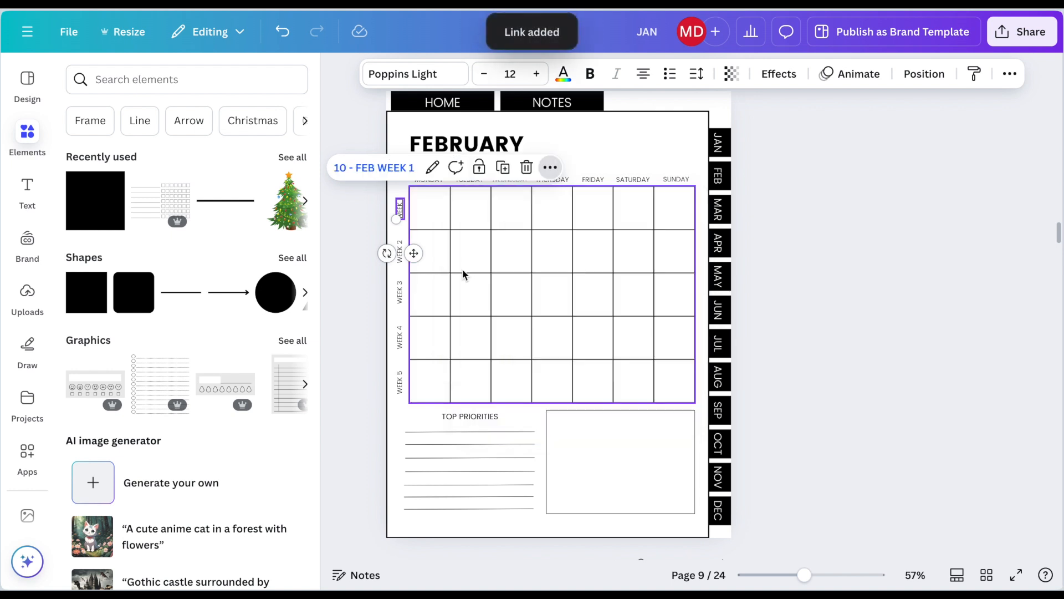
Step: Link the WEEK 2 label on the February calendar to page 11 - FEB WEEK 2
{"action": "left_click", "coordinate": [403, 256]}
{"action": "key", "text": "ctrl+k"}
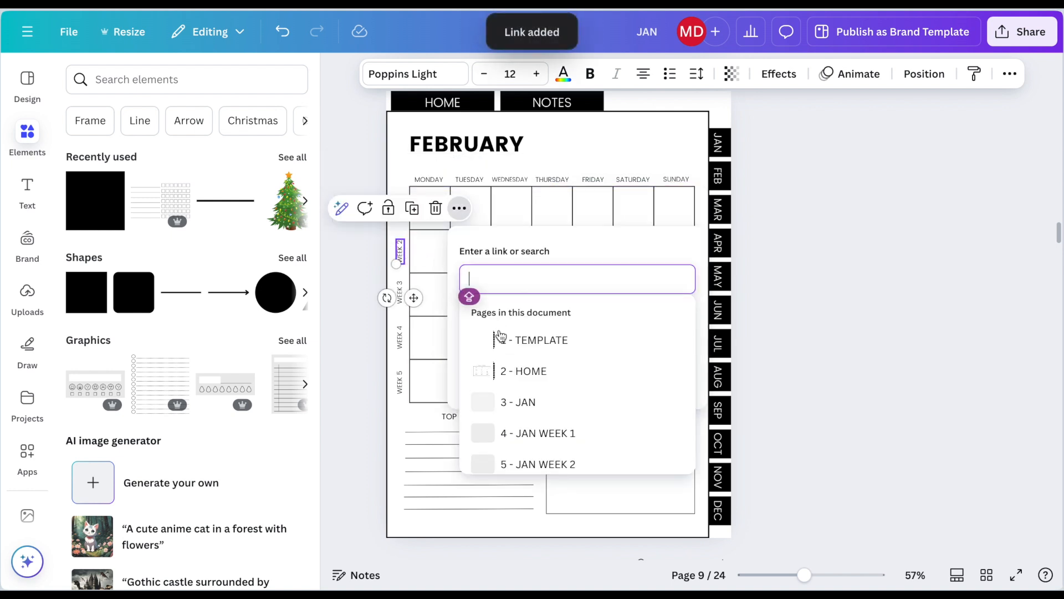
{"action": "scroll", "coordinate": [532, 407], "scroll_direction": "down", "scroll_amount": 4}
{"action": "scroll", "coordinate": [535, 417], "scroll_direction": "up", "scroll_amount": 2}
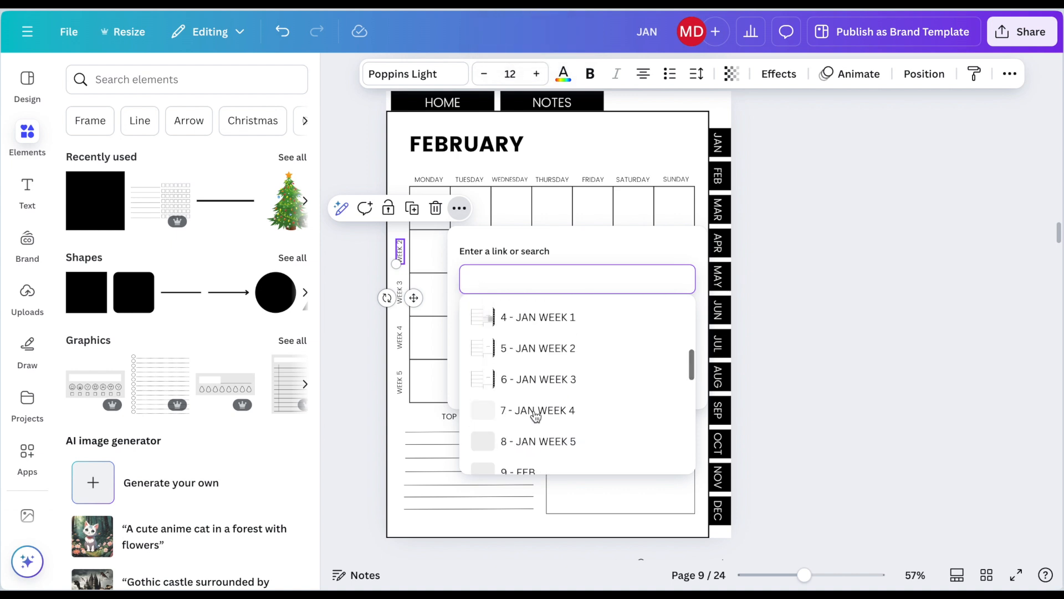
{"action": "scroll", "coordinate": [592, 440], "scroll_direction": "down", "scroll_amount": 3}
{"action": "scroll", "coordinate": [592, 439], "scroll_direction": "down", "scroll_amount": 1}
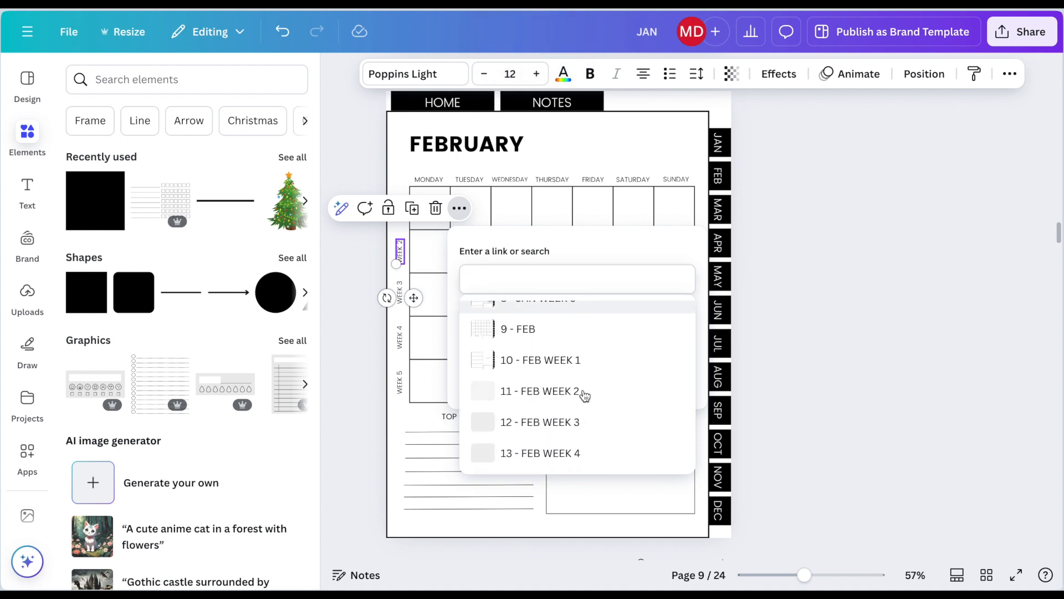
{"action": "left_click", "coordinate": [583, 394]}
{"action": "left_click", "coordinate": [660, 382]}
Step: Link the WEEK 3 label on the February calendar to page 12 - FEB WEEK 3
{"action": "left_click", "coordinate": [401, 296]}
{"action": "left_click", "coordinate": [459, 249]}
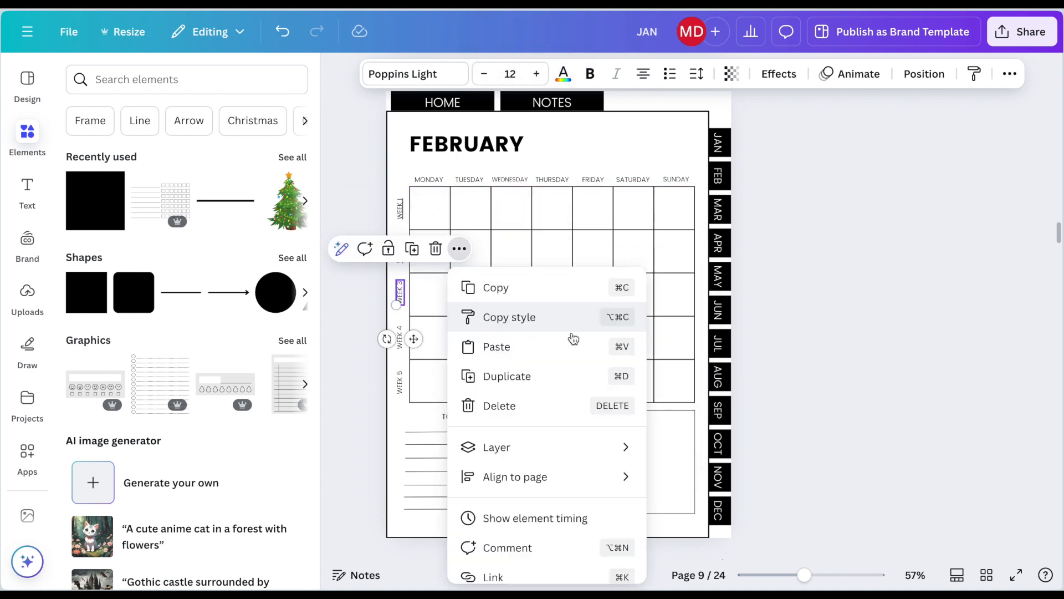
{"action": "scroll", "coordinate": [570, 349], "scroll_direction": "down", "scroll_amount": 2}
{"action": "left_click", "coordinate": [549, 470]}
{"action": "left_click", "coordinate": [553, 503]}
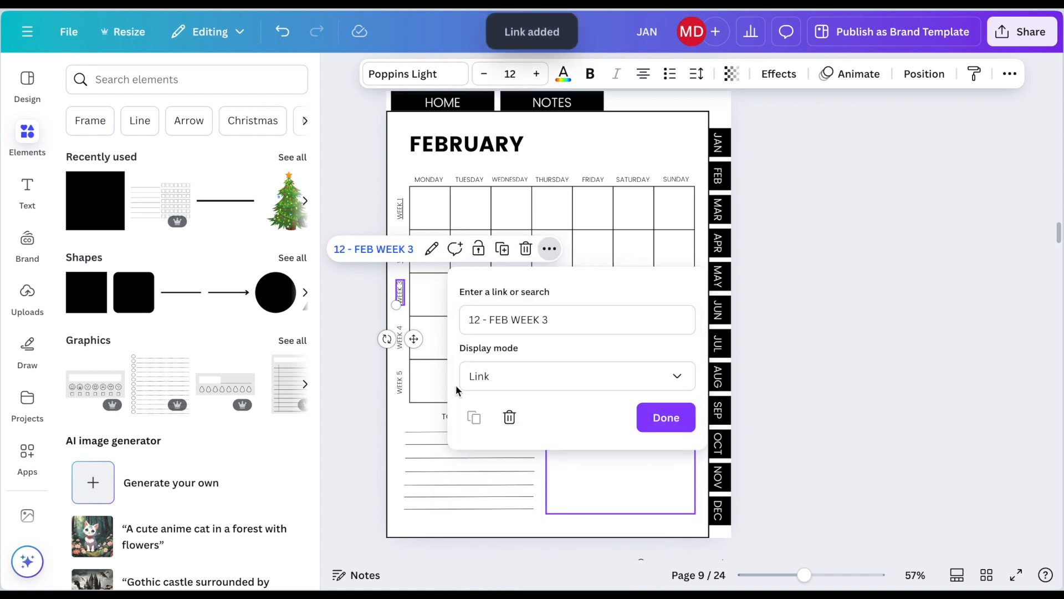
Step: Link the WEEK 4 label on the February calendar to page 13 - FEB WEEK 4
{"action": "left_click", "coordinate": [400, 337]}
{"action": "left_click", "coordinate": [459, 293]}
{"action": "scroll", "coordinate": [523, 411], "scroll_direction": "down", "scroll_amount": 2}
{"action": "left_click", "coordinate": [523, 420]}
{"action": "scroll", "coordinate": [551, 470], "scroll_direction": "down", "scroll_amount": 7}
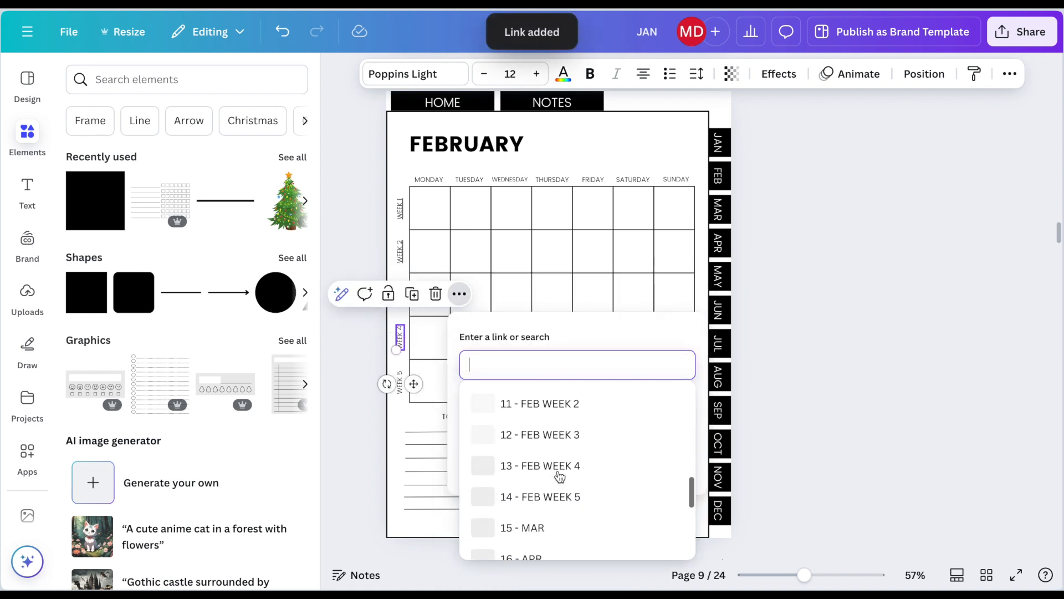
{"action": "left_click", "coordinate": [558, 472]}
Step: Link the WEEK 5 label on the February calendar to page 14 - FEB WEEK 5
{"action": "left_click", "coordinate": [400, 381]}
{"action": "key", "text": "ctrl+k"}
{"action": "scroll", "coordinate": [629, 364], "scroll_direction": "down", "scroll_amount": 3}
{"action": "left_click", "coordinate": [572, 353]}
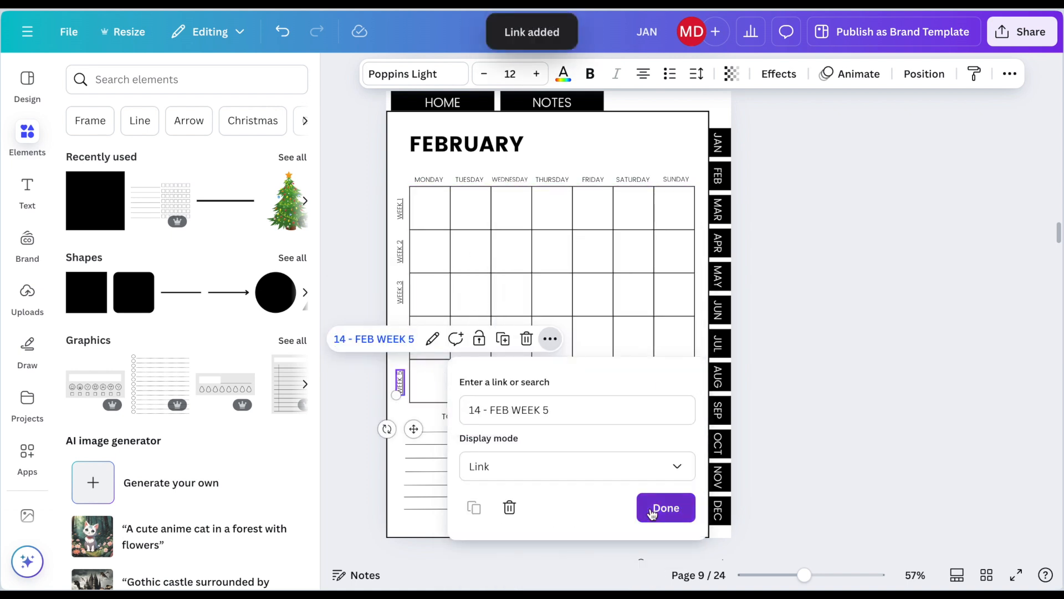
{"action": "left_click", "coordinate": [657, 506]}
Step: Remove the underline from all five linked WEEK labels beside the February calendar
{"action": "left_click_drag", "start_coordinate": [394, 181], "coordinate": [400, 403]}
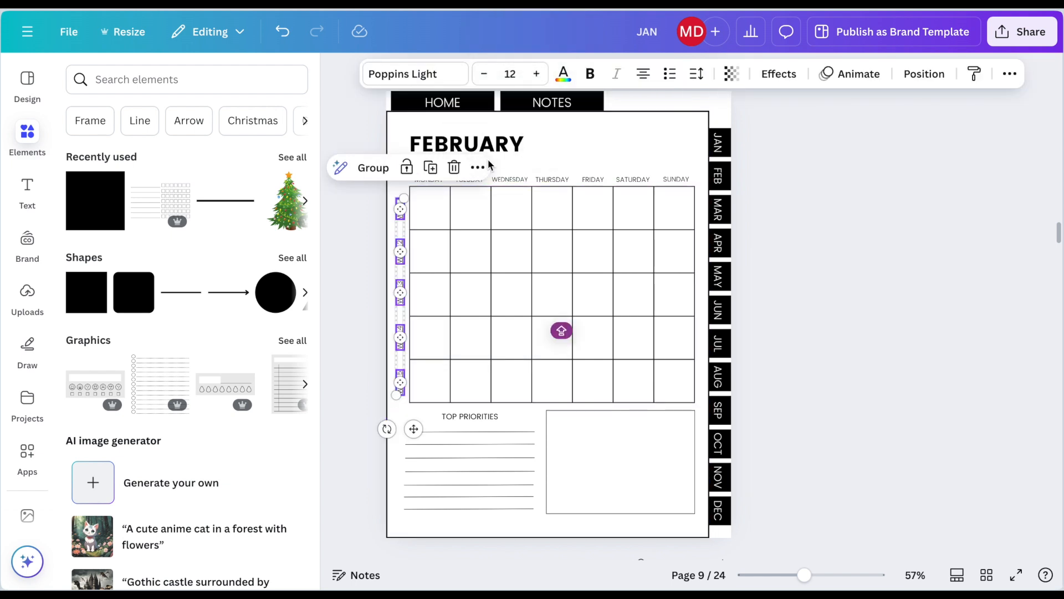
{"action": "left_click", "coordinate": [1013, 77]}
{"action": "left_click", "coordinate": [954, 108]}
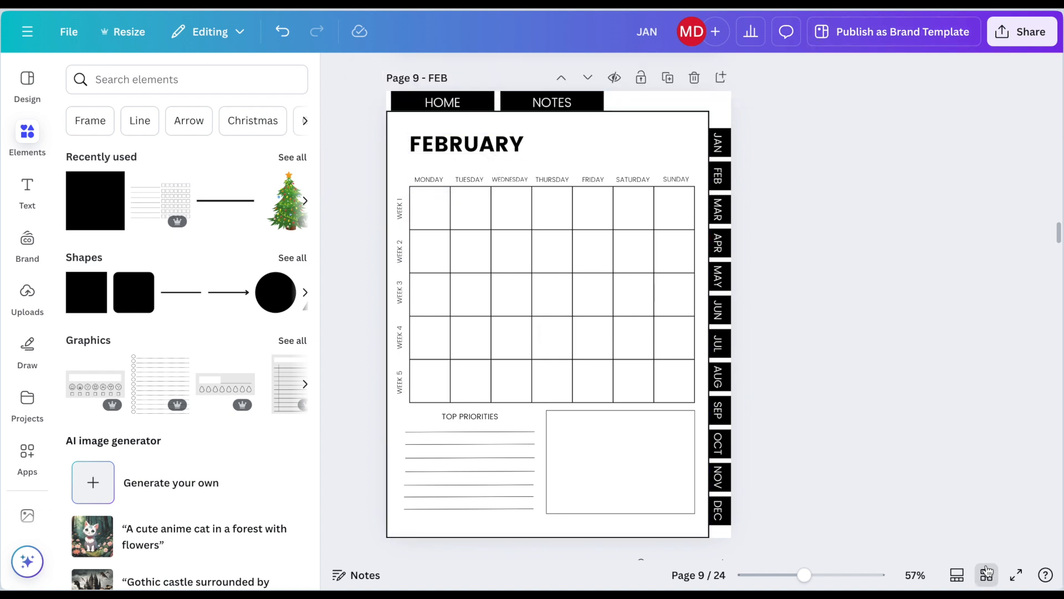
Step: Show the pages as a grid and select the five weekly pages from 10 - FEB WEEK 1 to 14 - FEB WEEK 5
{"action": "left_click", "coordinate": [986, 574]}
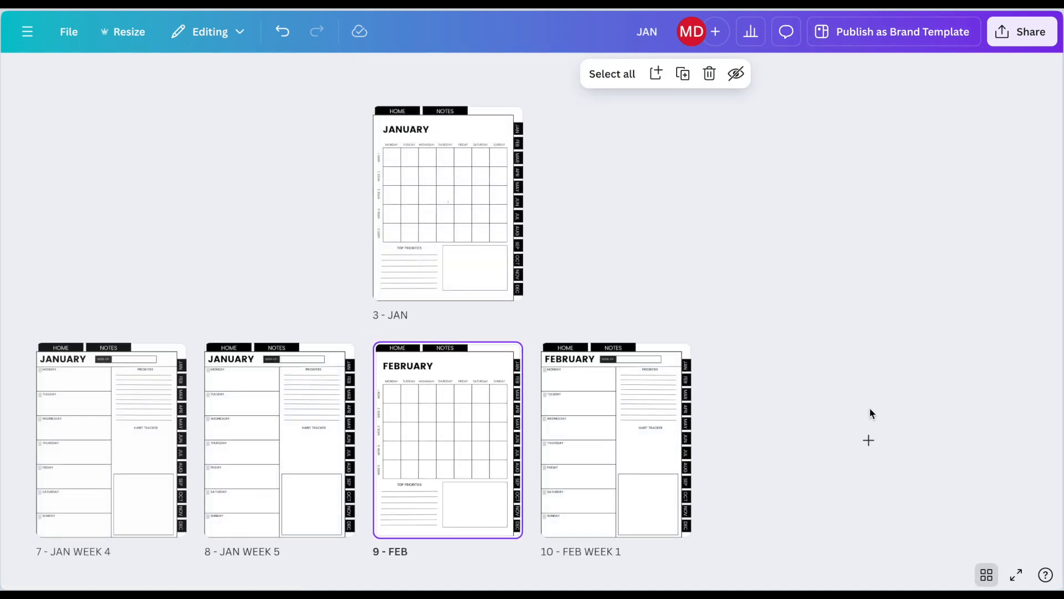
{"action": "scroll", "coordinate": [872, 414], "scroll_direction": "down", "scroll_amount": 1}
{"action": "scroll", "coordinate": [872, 414], "scroll_direction": "down", "scroll_amount": 3}
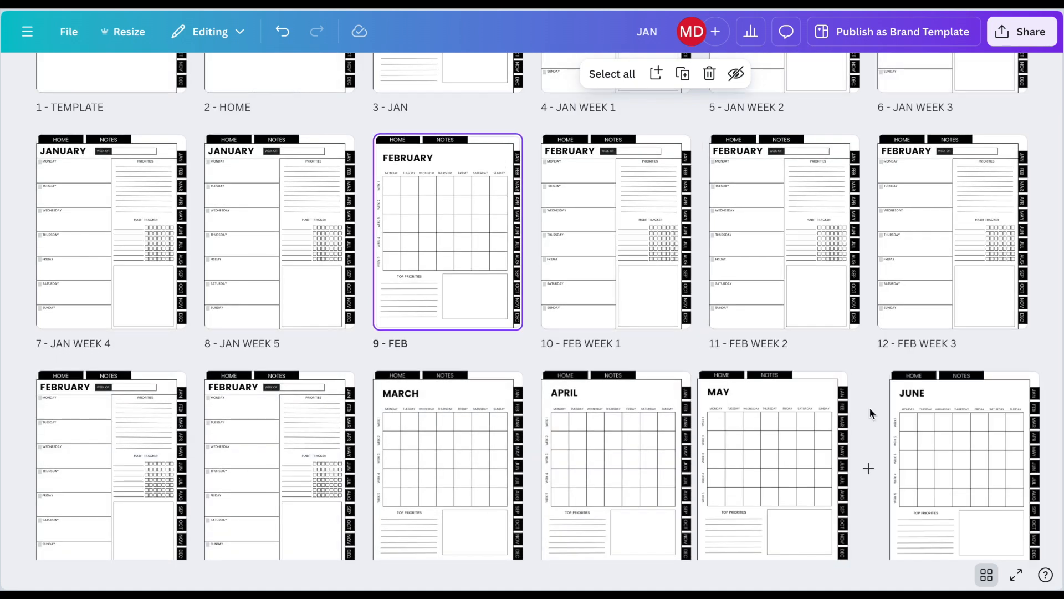
{"action": "scroll", "coordinate": [869, 407], "scroll_direction": "down", "scroll_amount": 1}
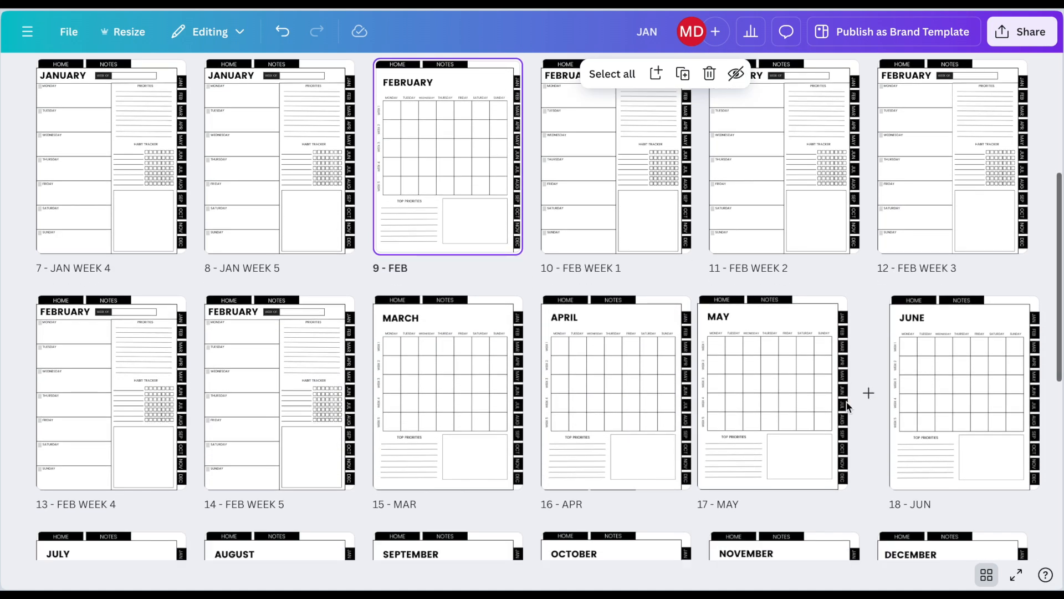
{"action": "left_click", "coordinate": [658, 231]}
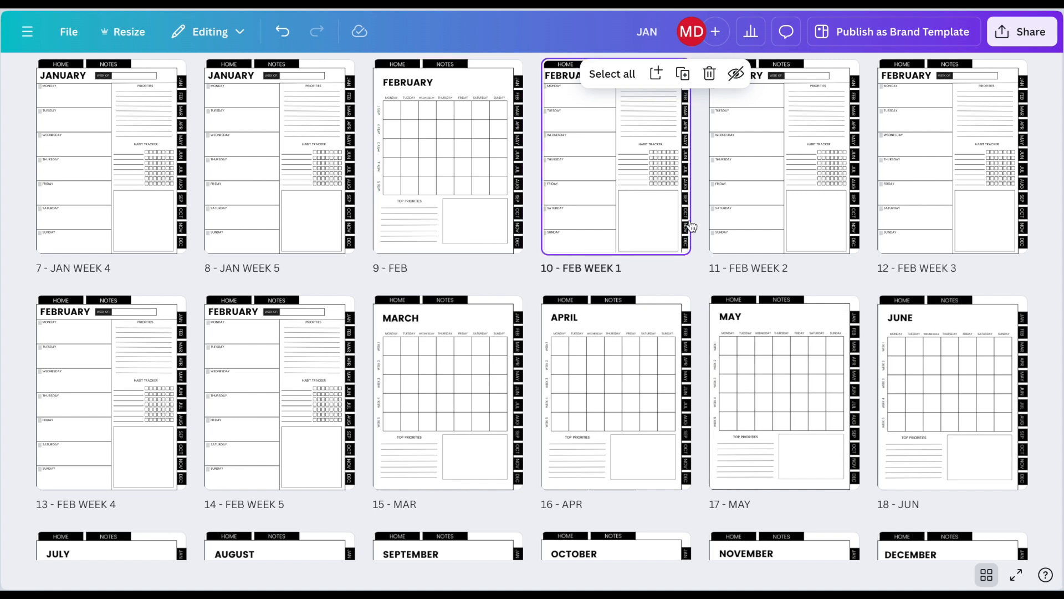
{"action": "left_click", "coordinate": [802, 224], "text": "shift"}
{"action": "left_click", "coordinate": [901, 209], "text": "shift"}
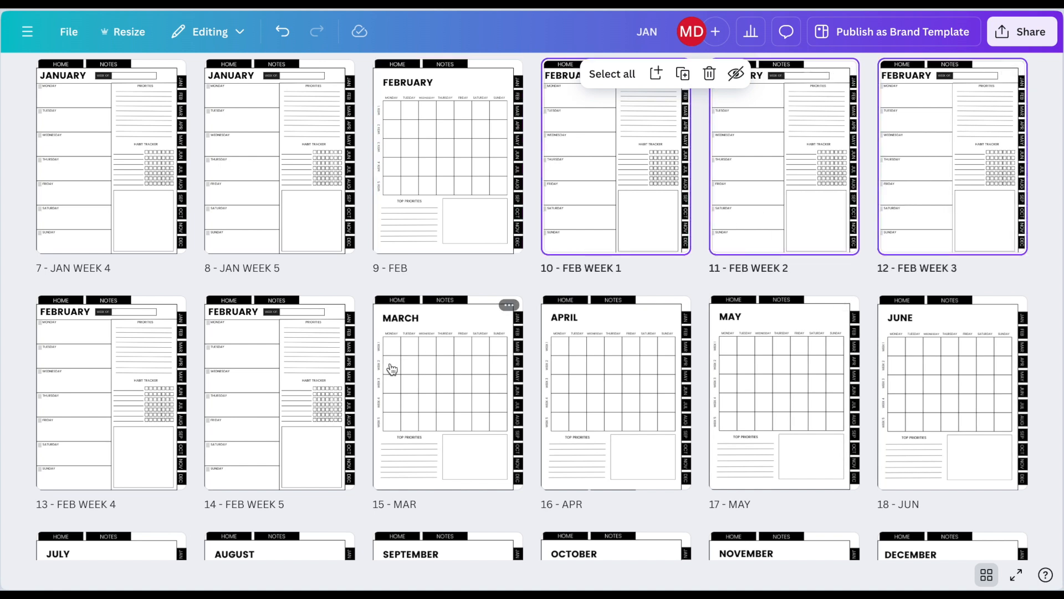
{"action": "left_click", "coordinate": [148, 409], "text": "shift"}
{"action": "left_click", "coordinate": [257, 403], "text": "shift"}
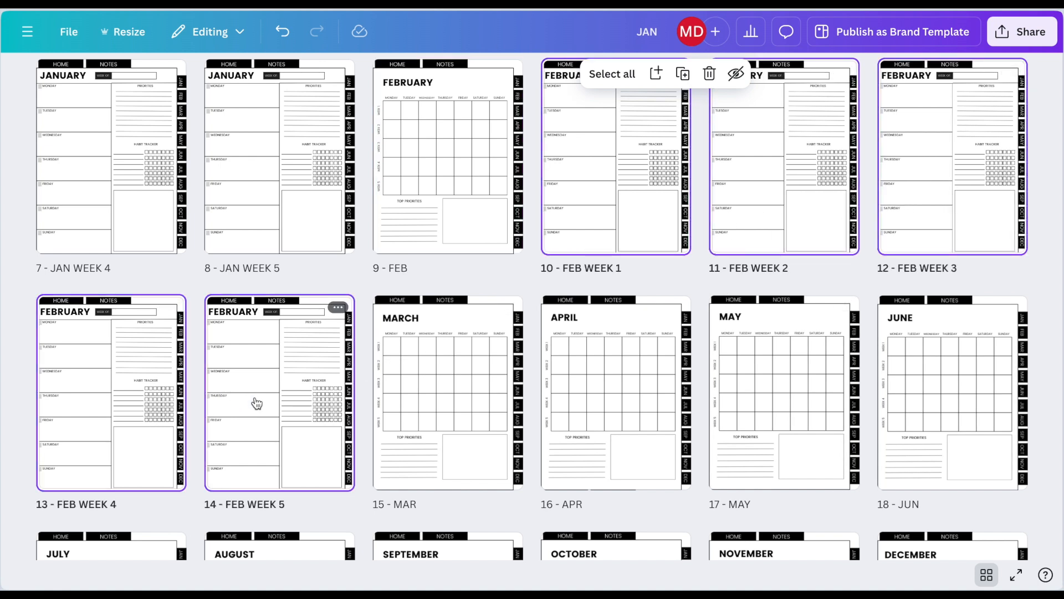